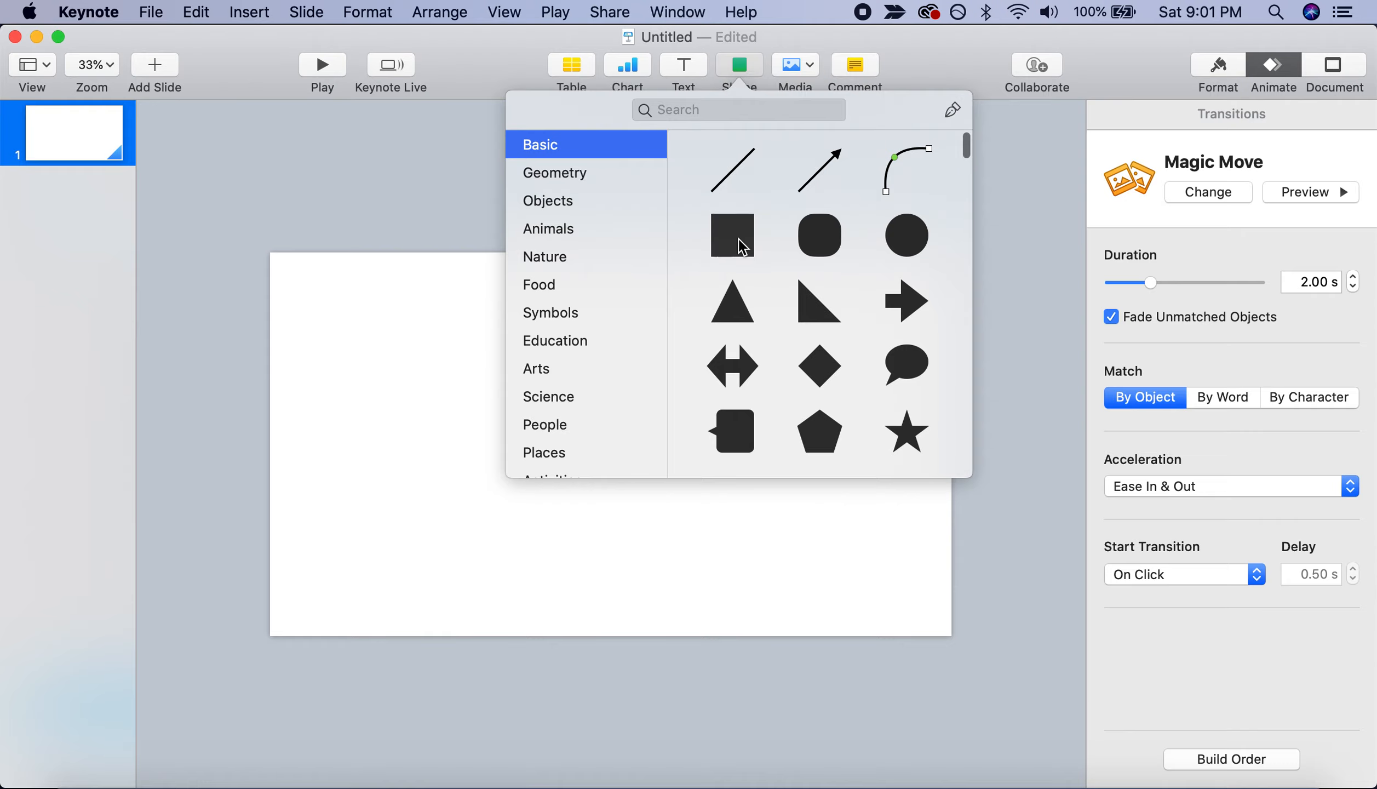
Place a small black square near the slide's upper-left corner and duplicate the slide
drag(627, 419, 387, 355)
click(476, 367)
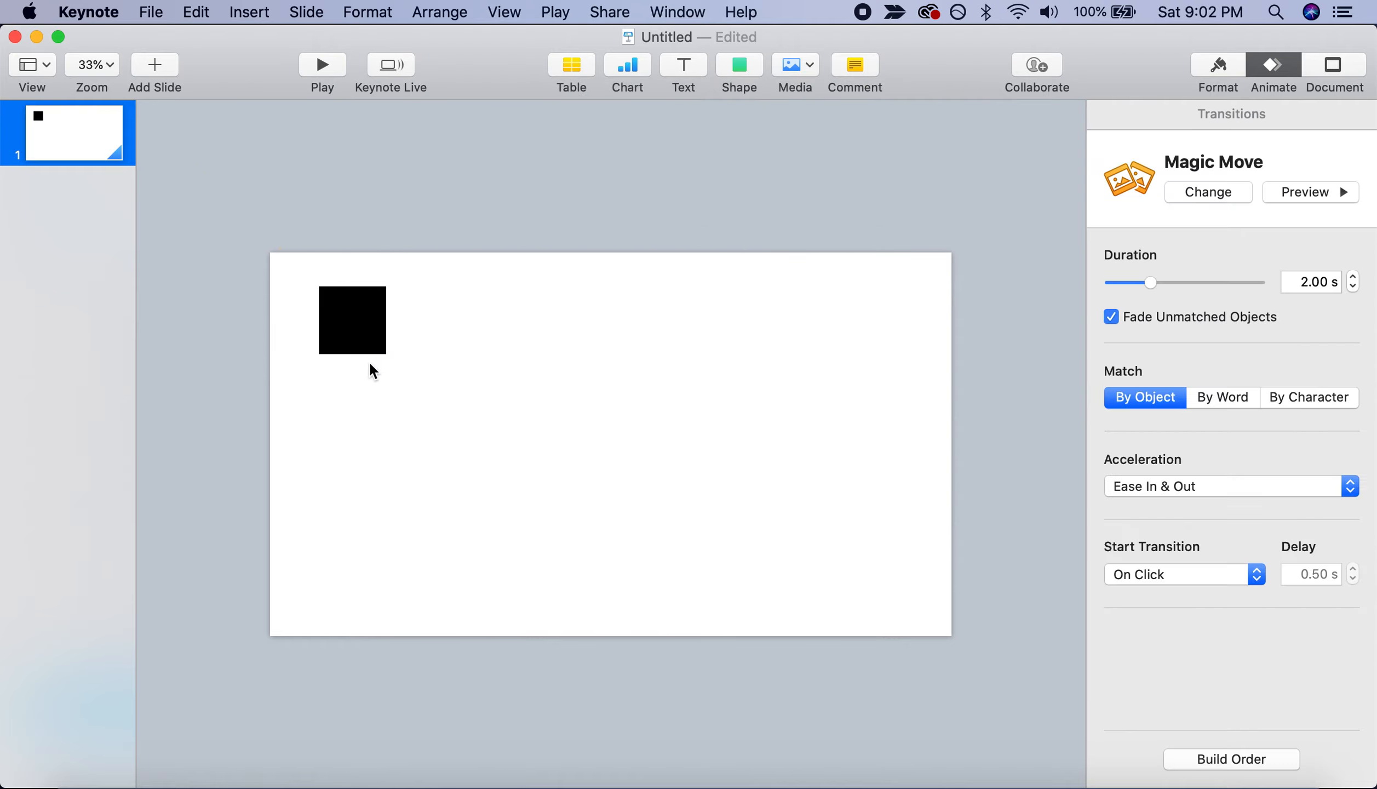
click(101, 134)
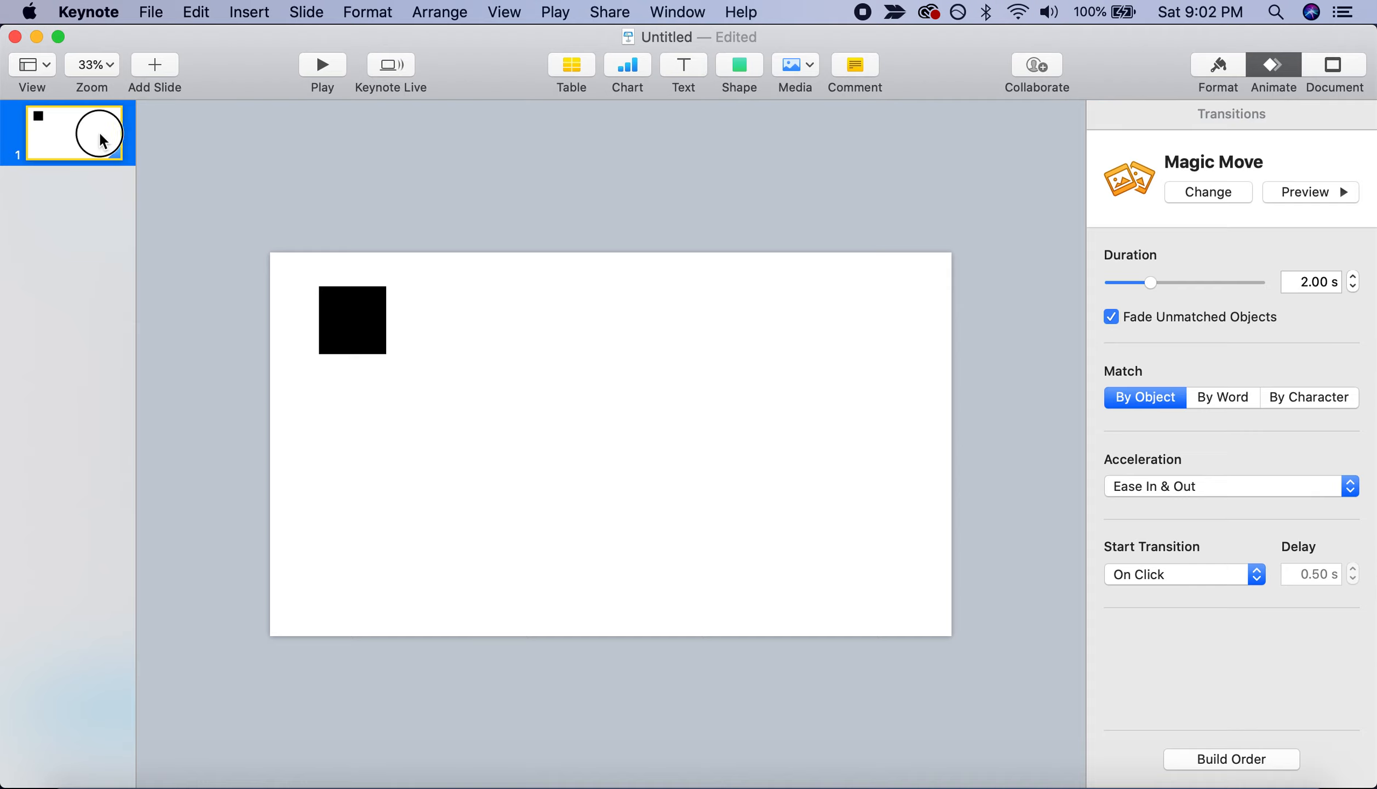
key(cmd+d)
Move the black square on slide 2 to the slide's lower-right corner and enlarge it
click(356, 318)
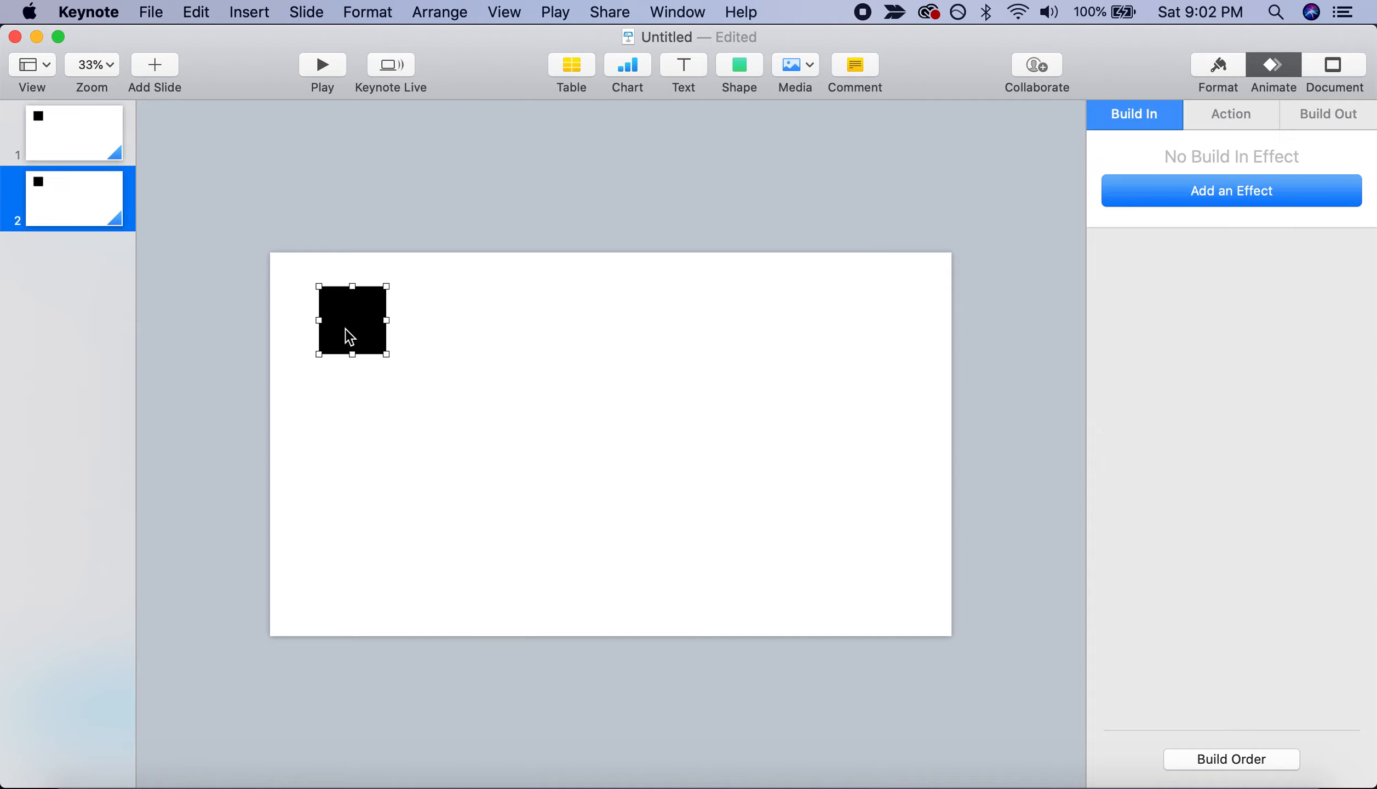
drag(356, 318, 849, 585)
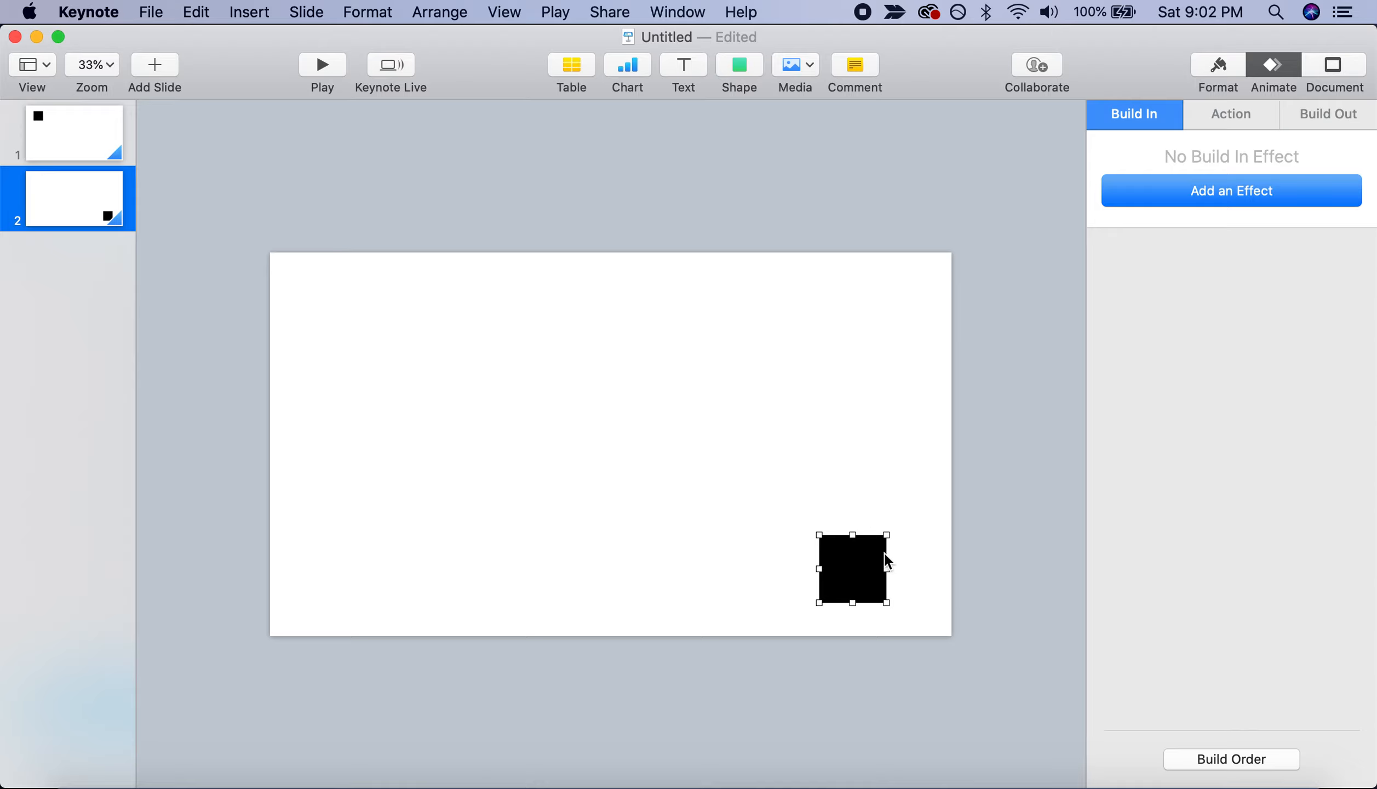
mouse_move(886, 536)
mouse_down()
mouse_move(929, 492)
mouse_move(884, 537)
mouse_up()
Apply the red shape style to the enlarged square on slide 2
click(1219, 74)
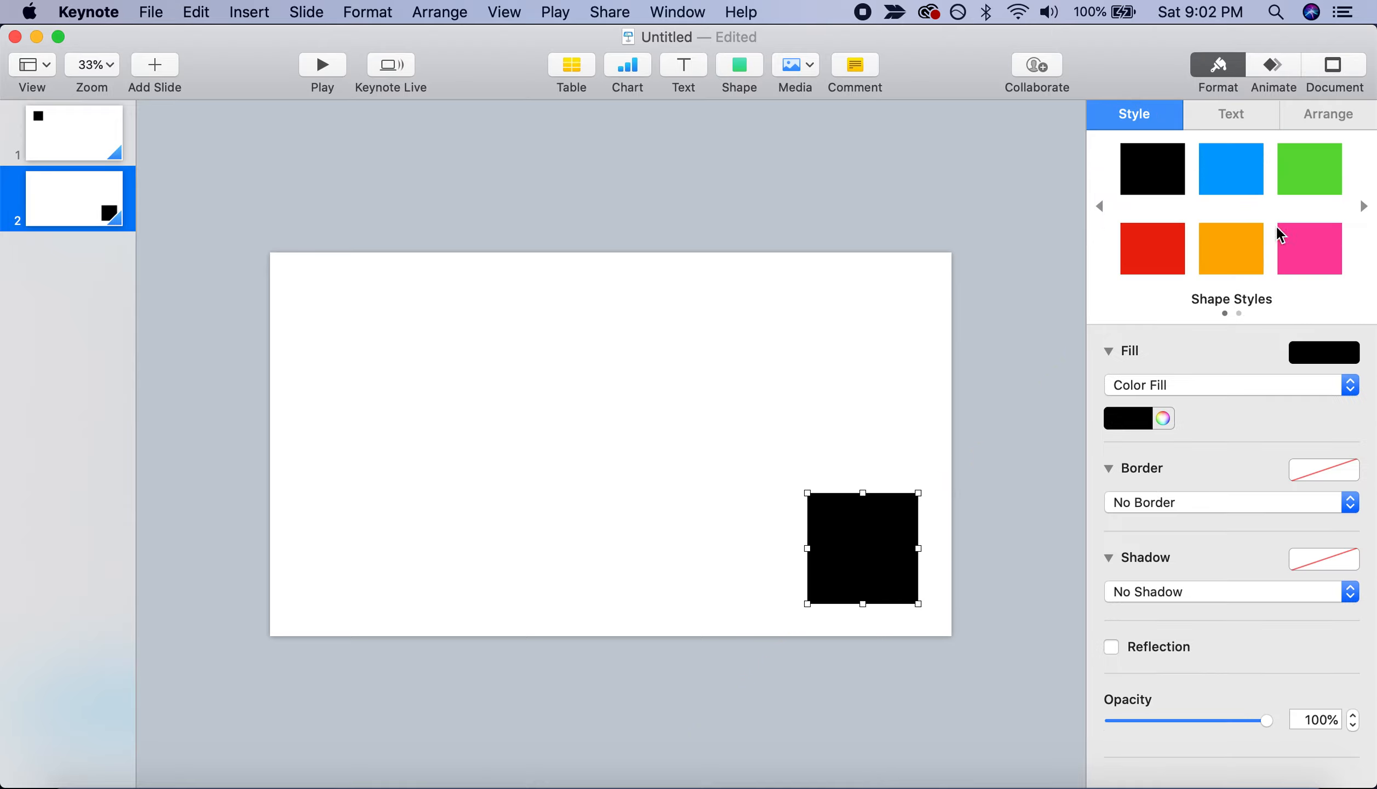
click(1177, 255)
click(989, 289)
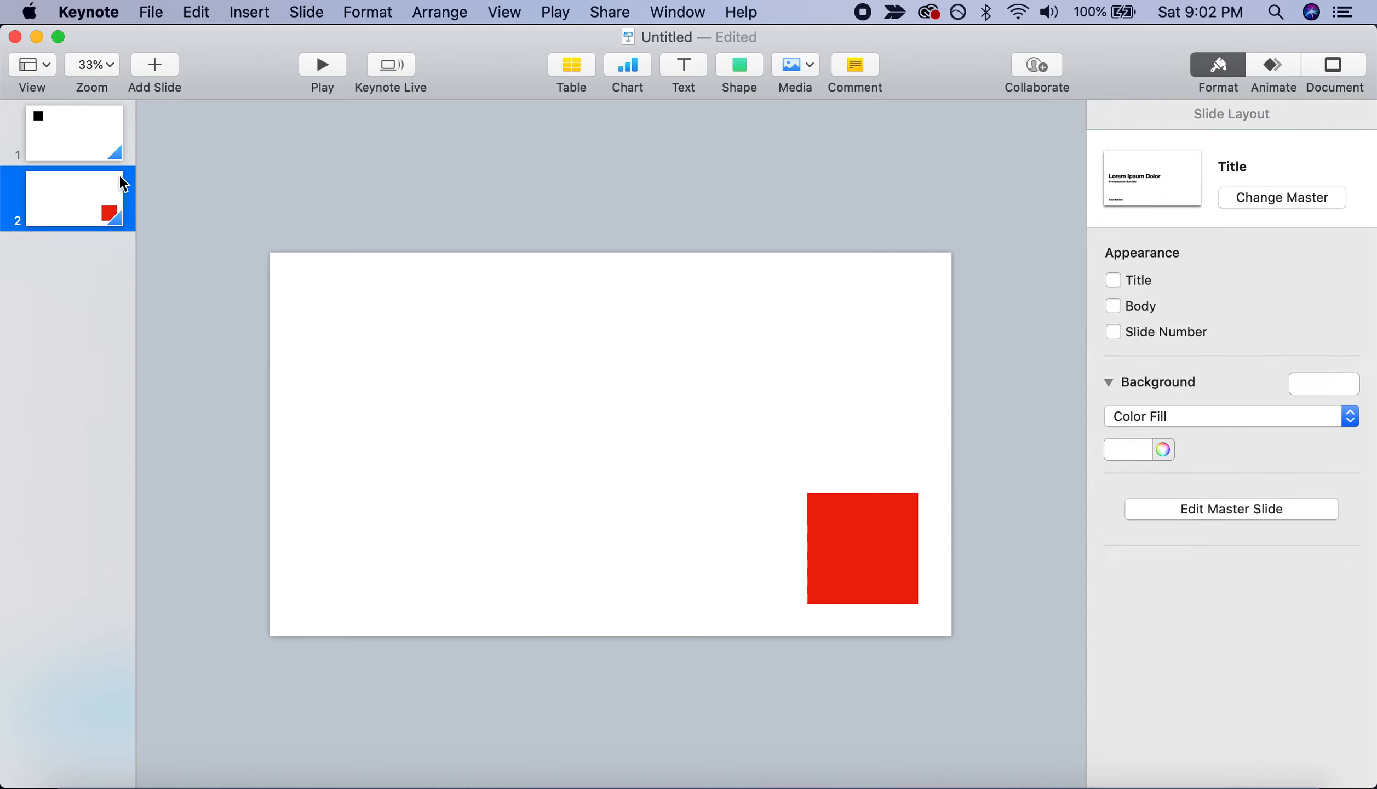
Check the Magic Move transition settings and play the slideshow from slide 1 to slide 2
click(98, 145)
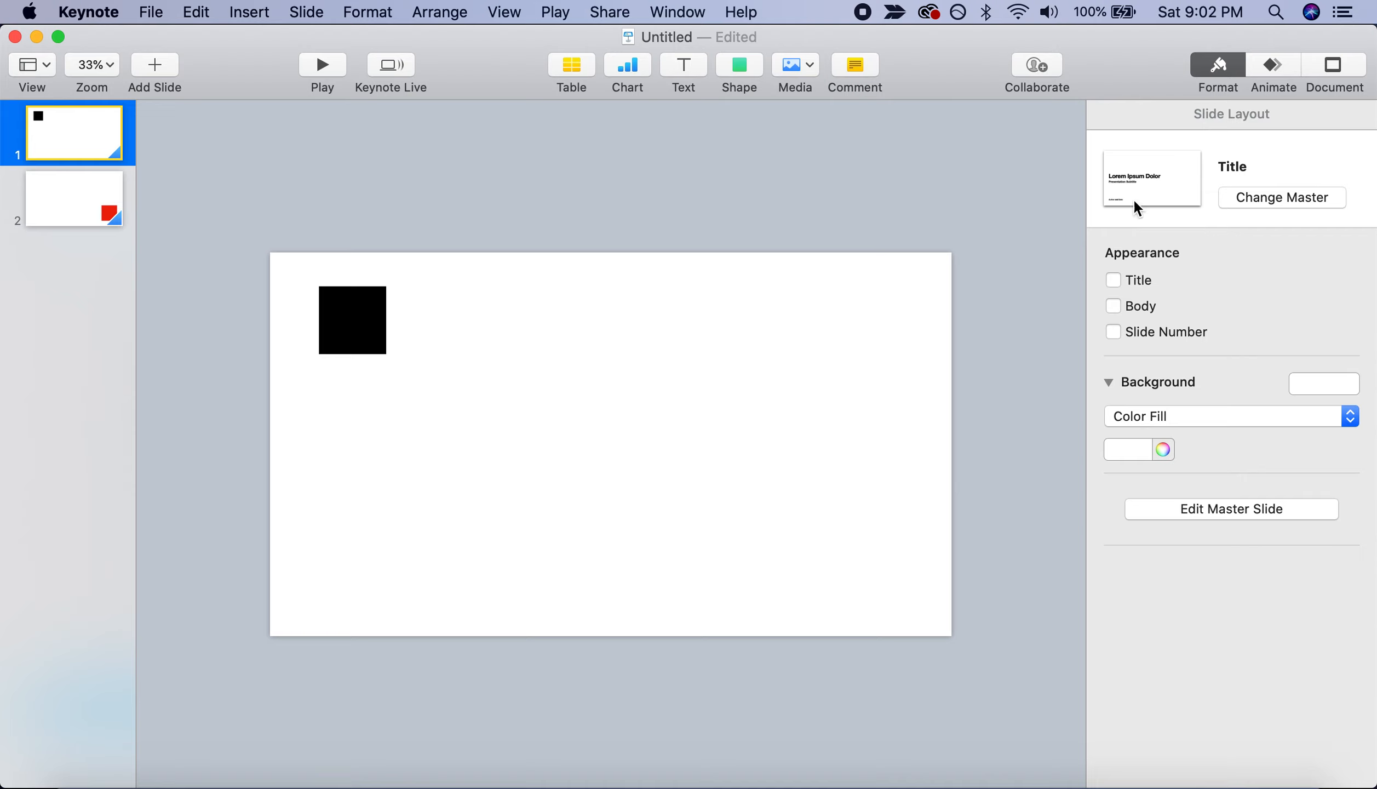
click(1269, 67)
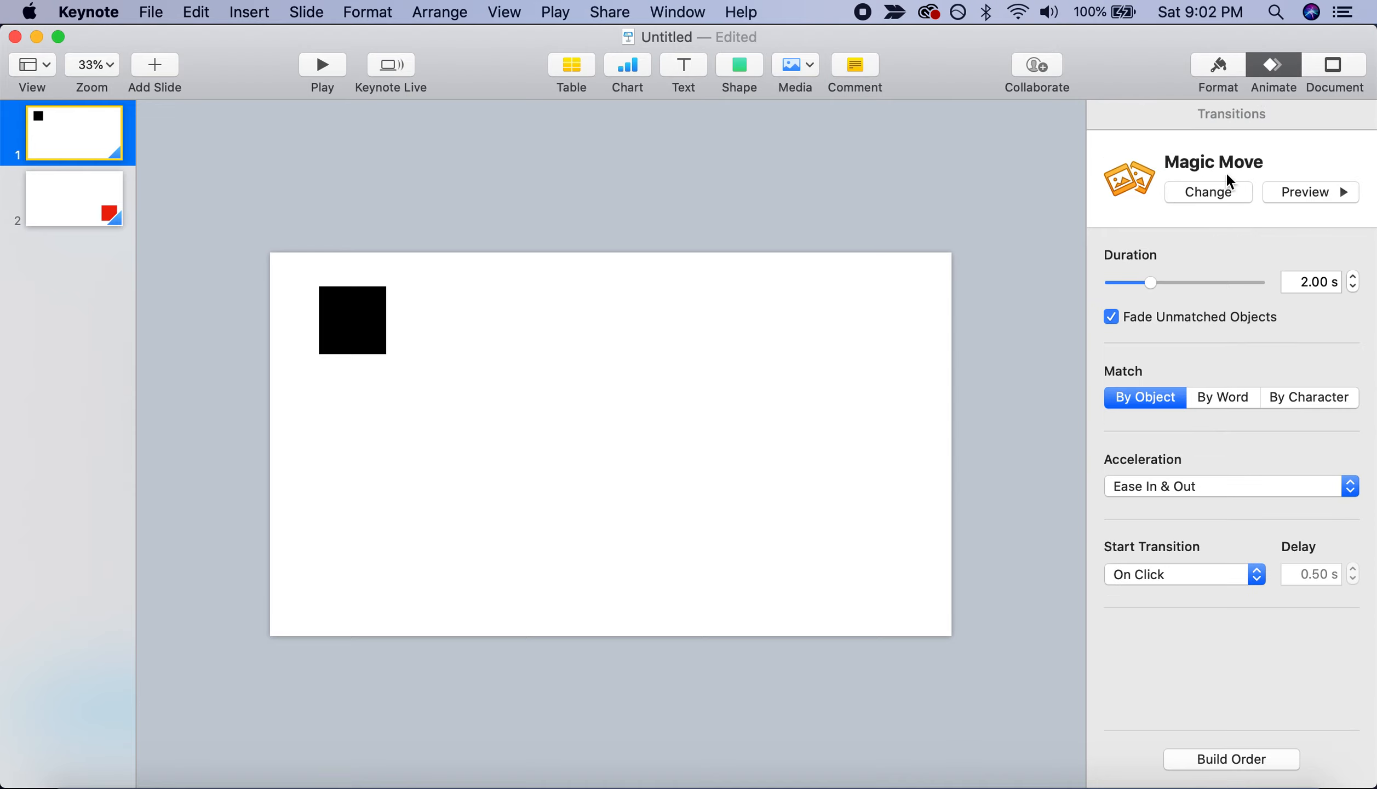
click(117, 214)
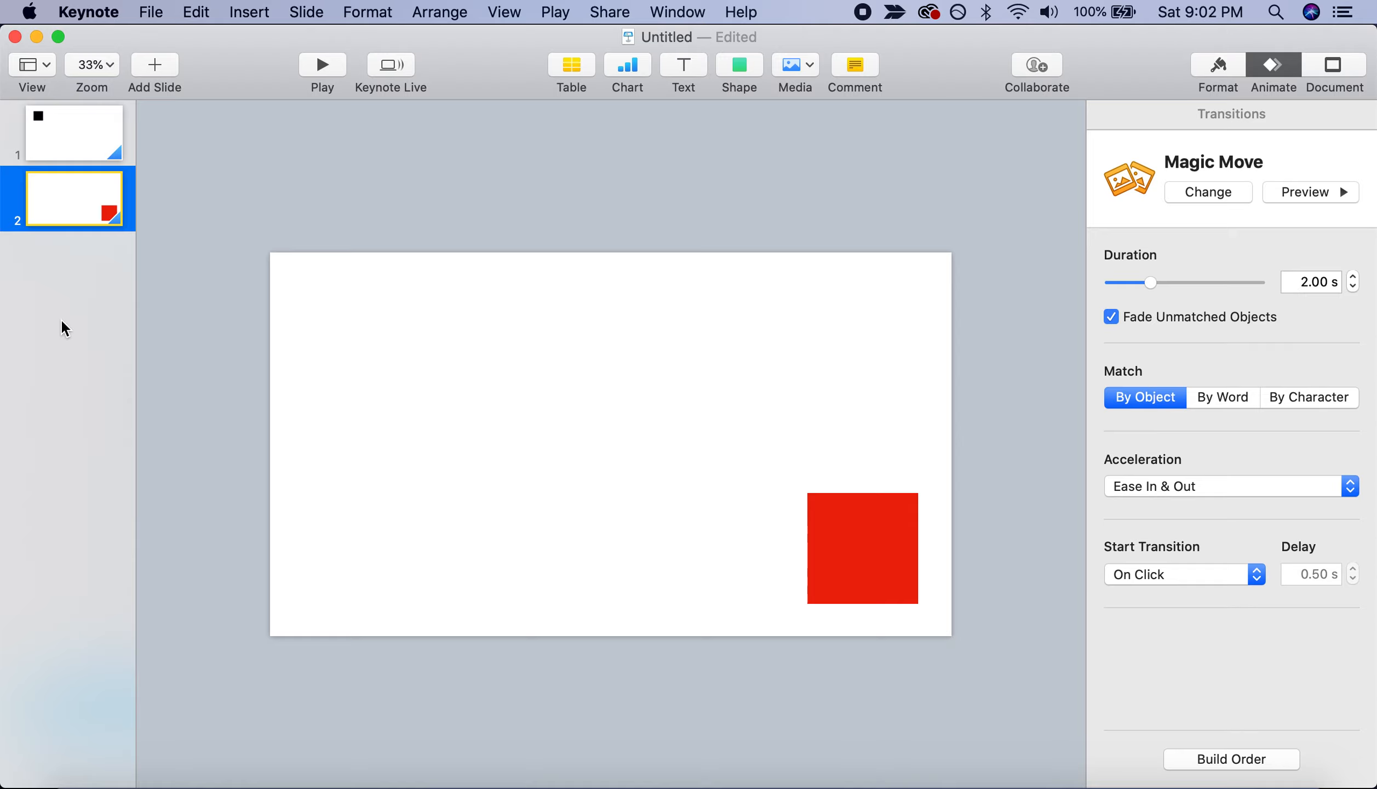
click(97, 145)
click(338, 72)
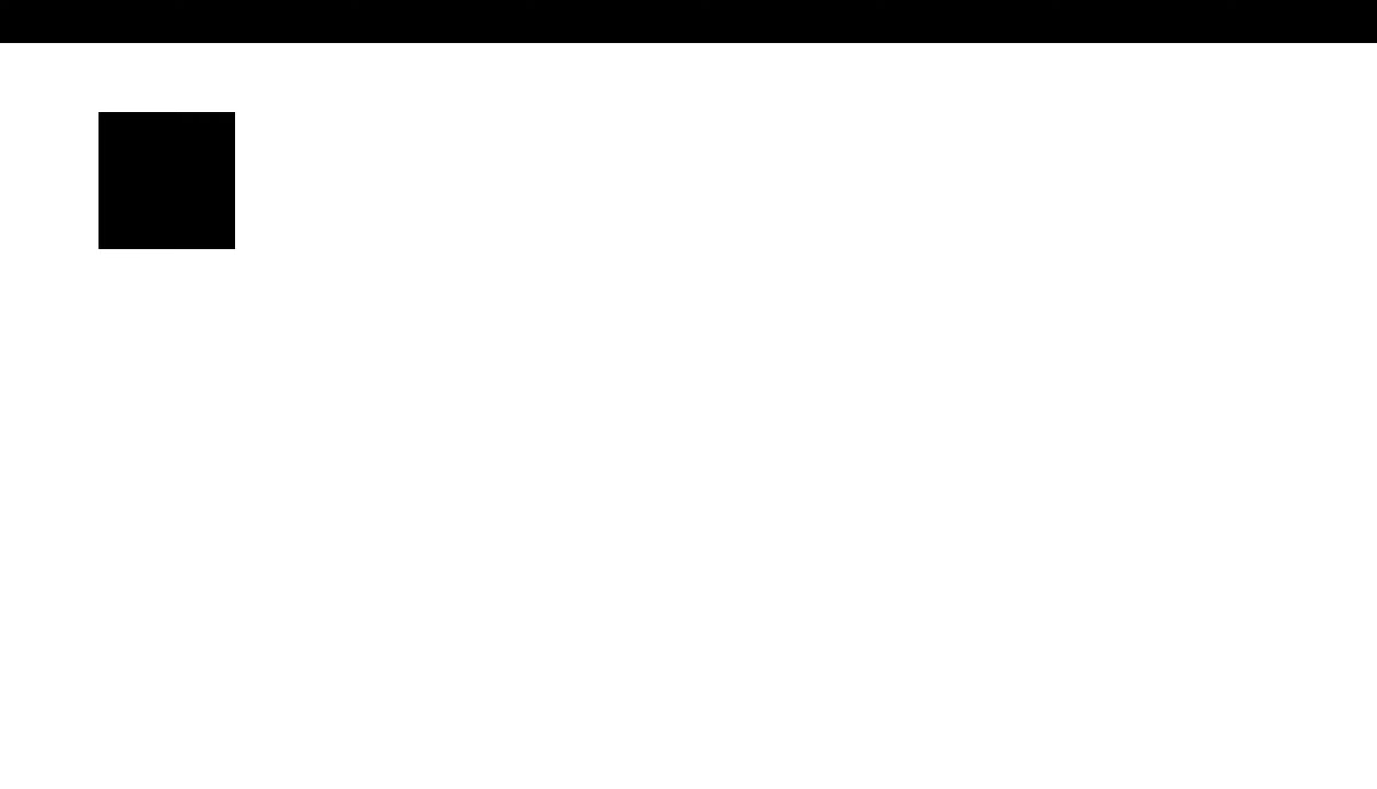
key(Right)
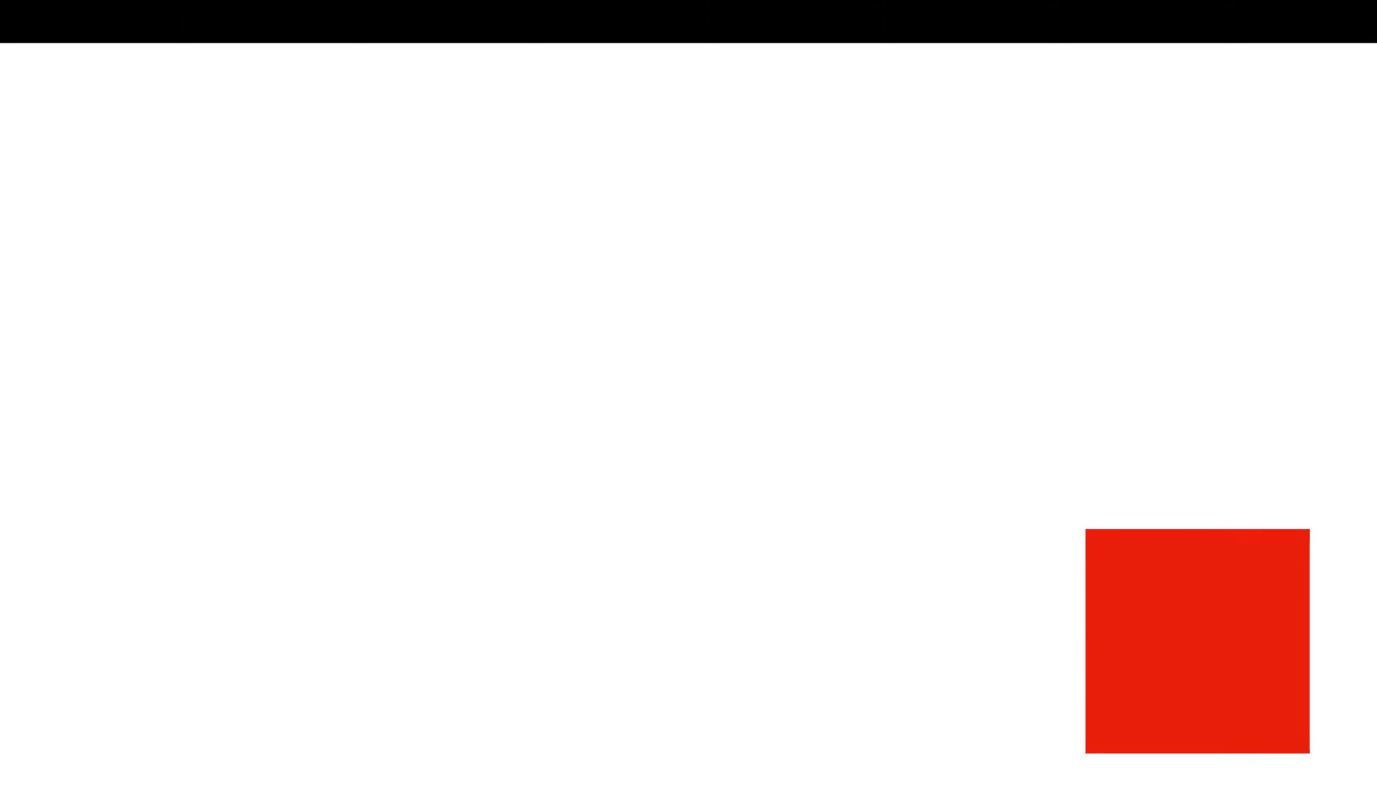
key(Escape)
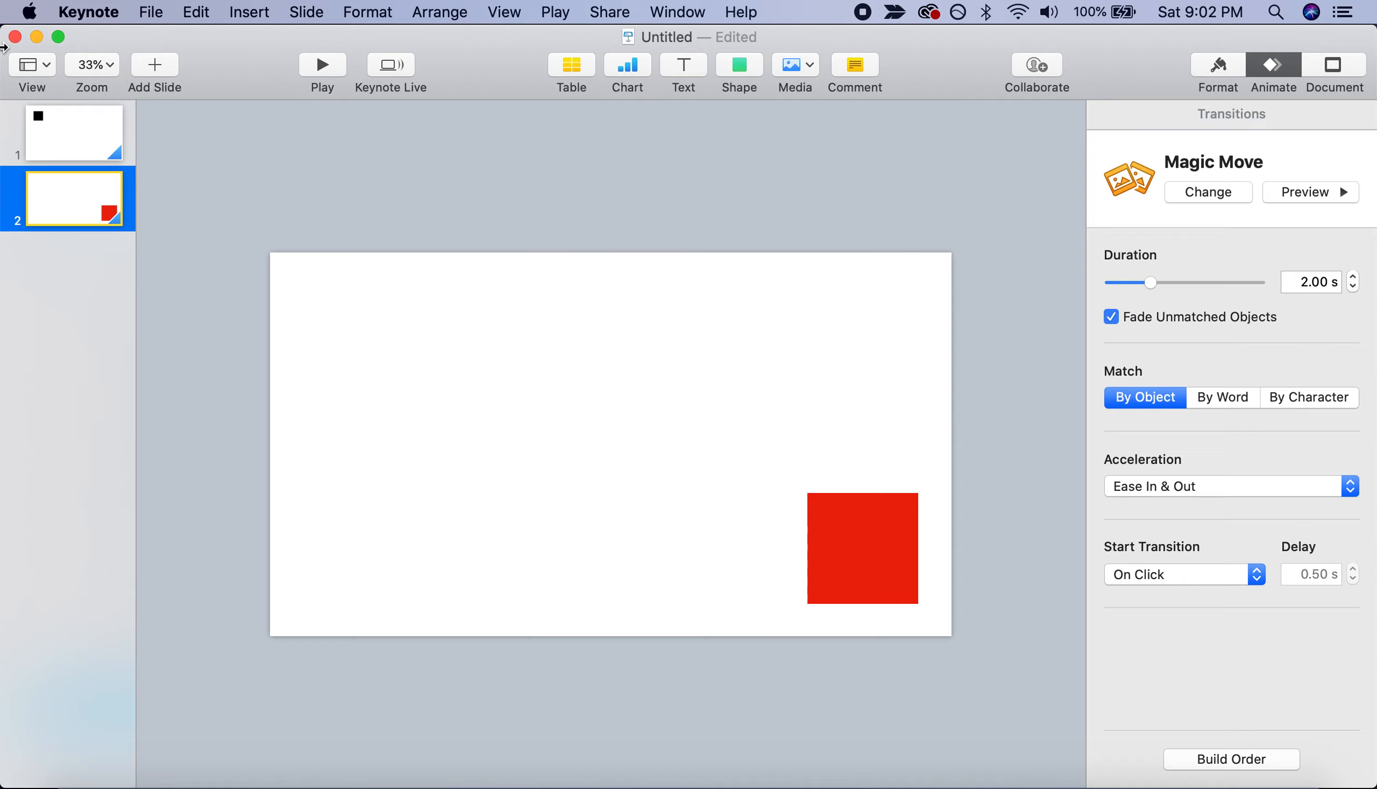
Delete slide 2 and remove the black square from slide 1
key(Delete)
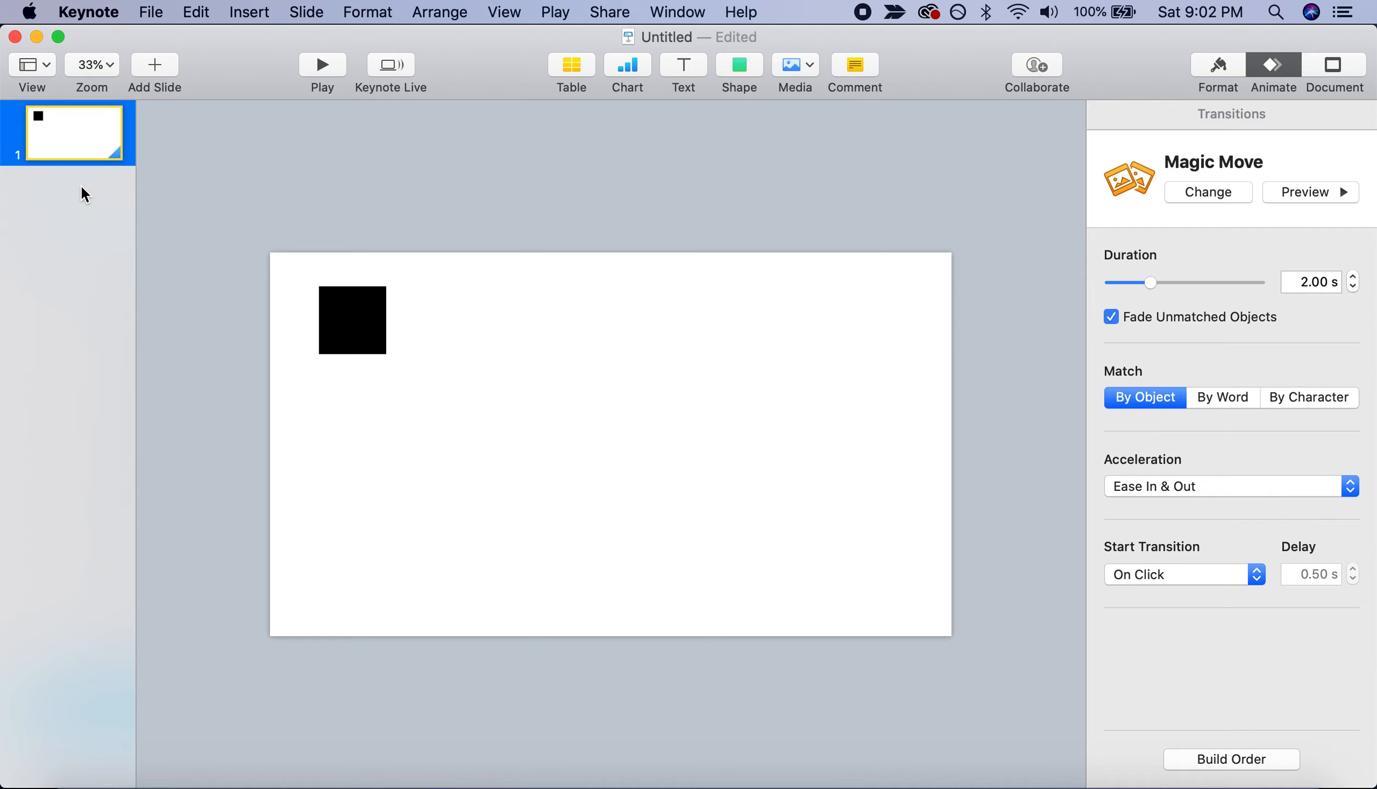
drag(317, 244, 405, 348)
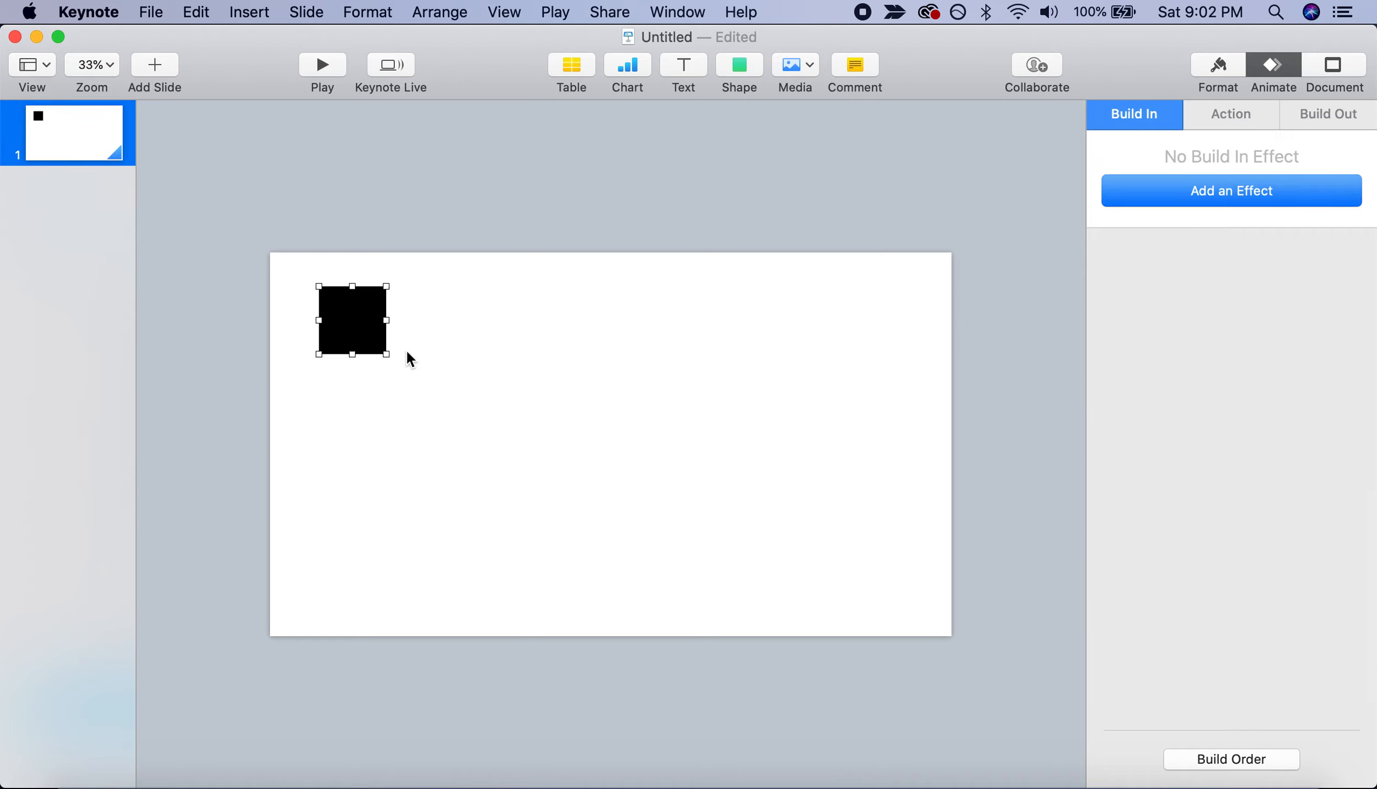
key(Delete)
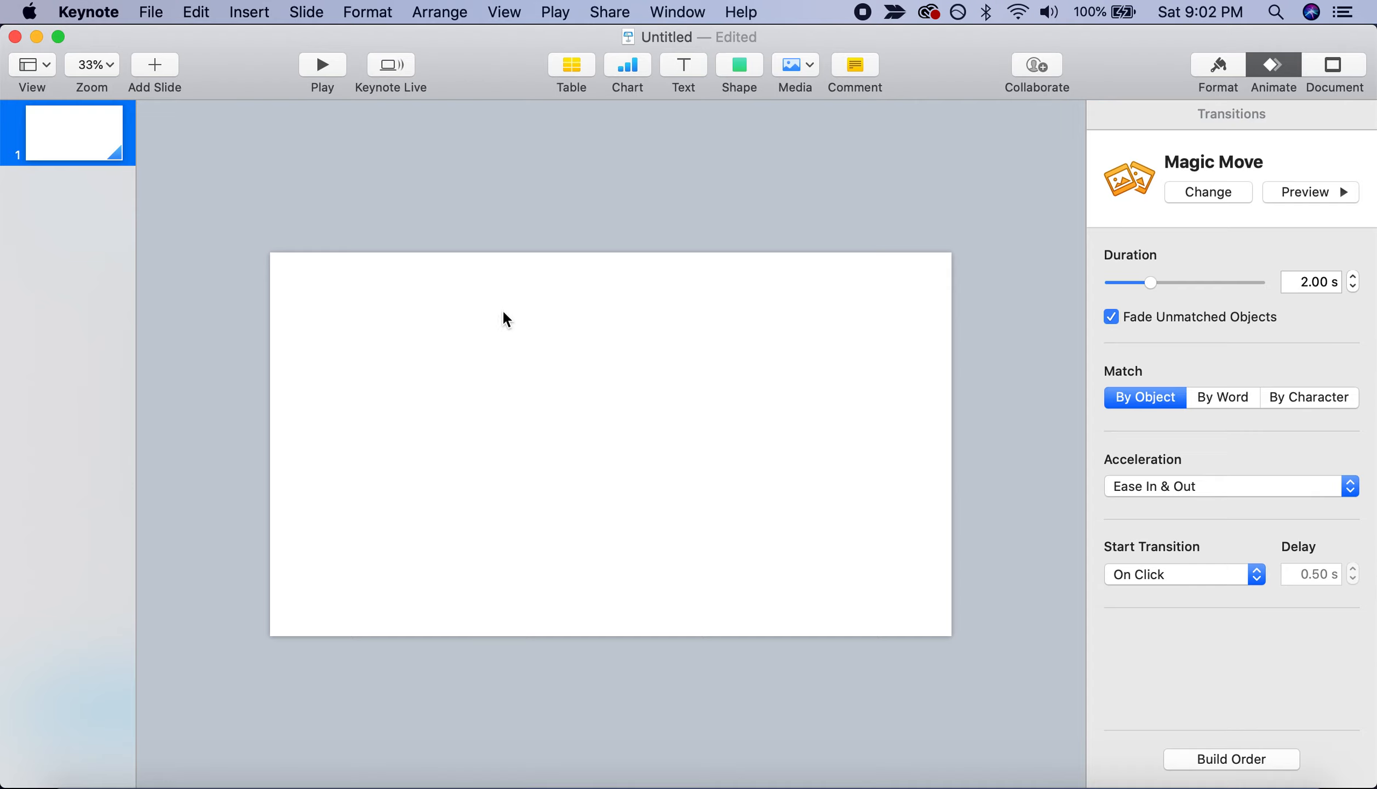
Edit the Blank master slide to give it a solid blue background, then finish master editing
click(1210, 70)
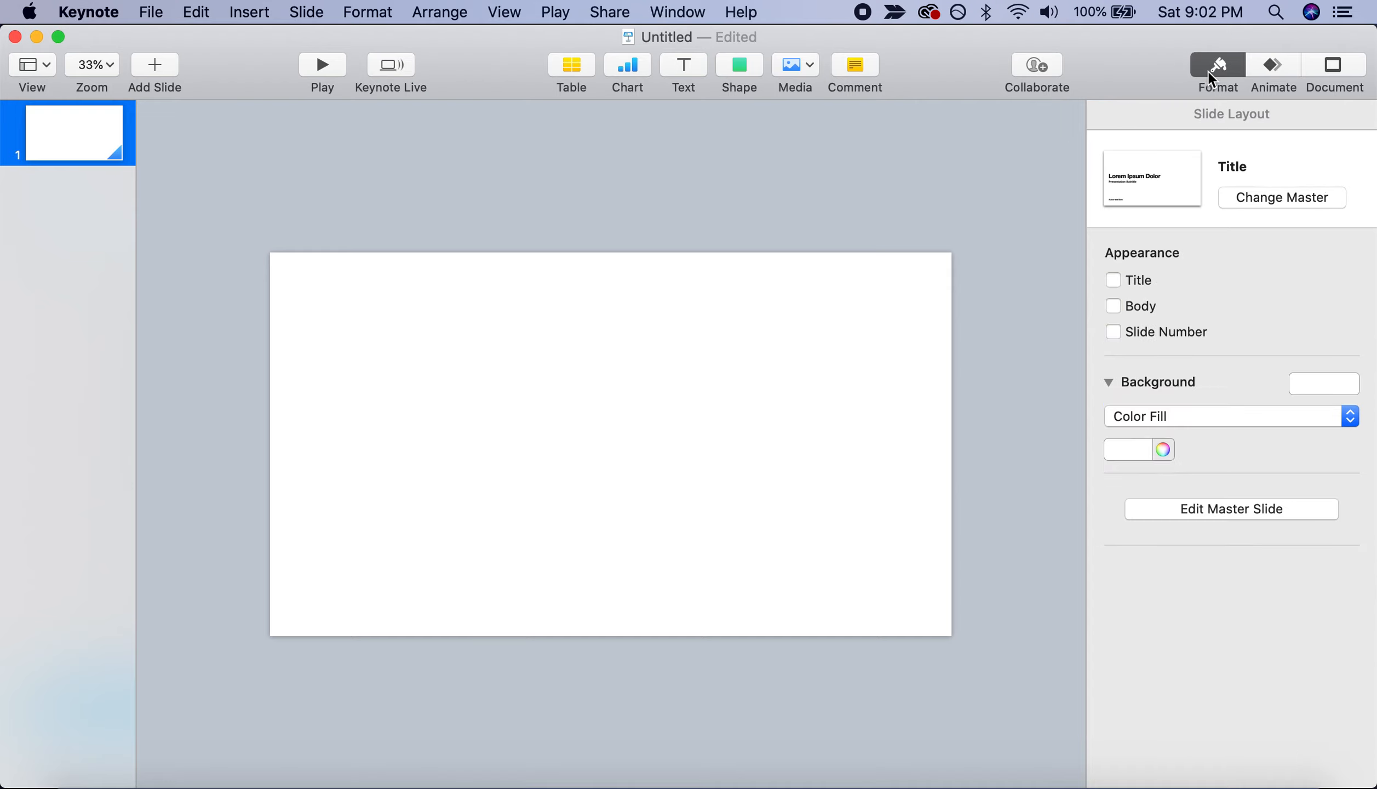
click(1220, 513)
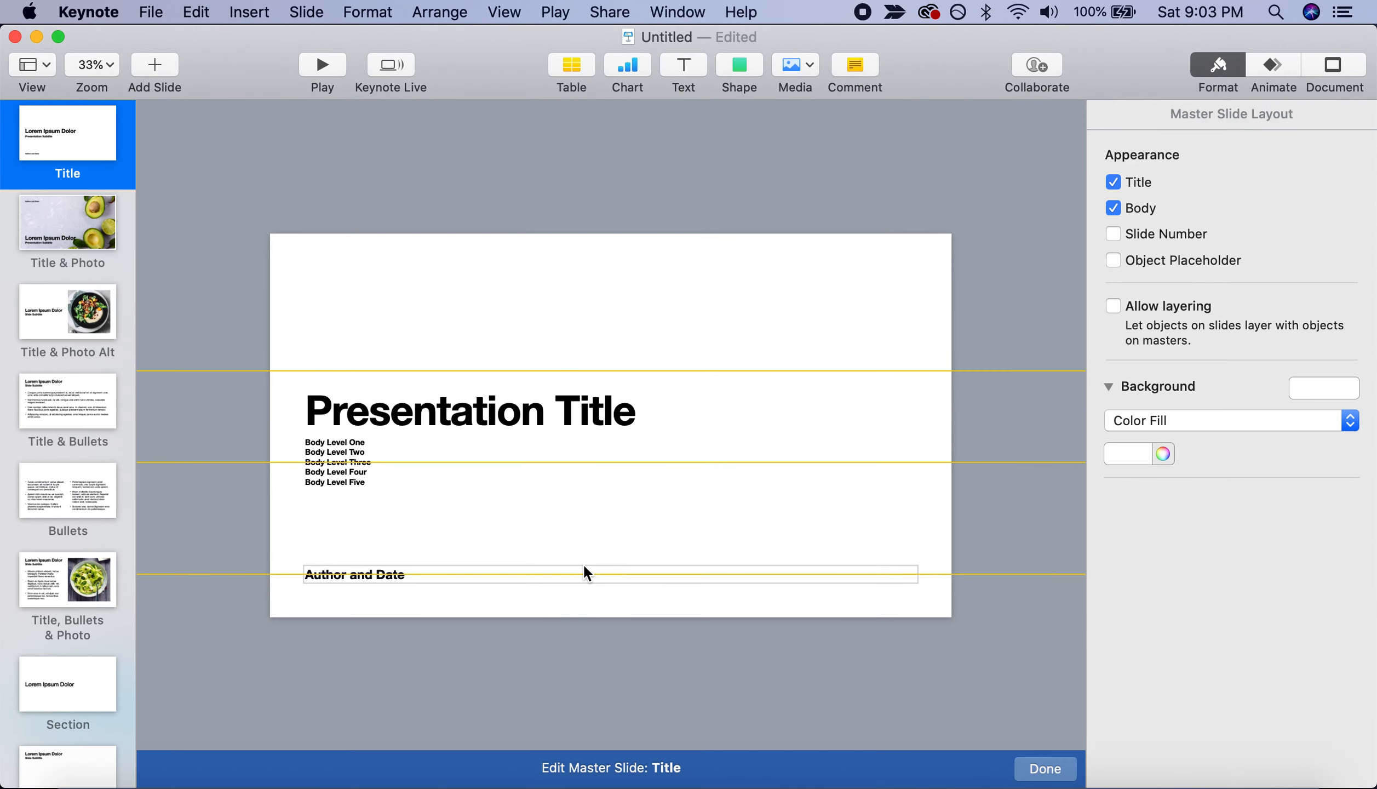
scroll(16, 731, down, 10)
click(69, 733)
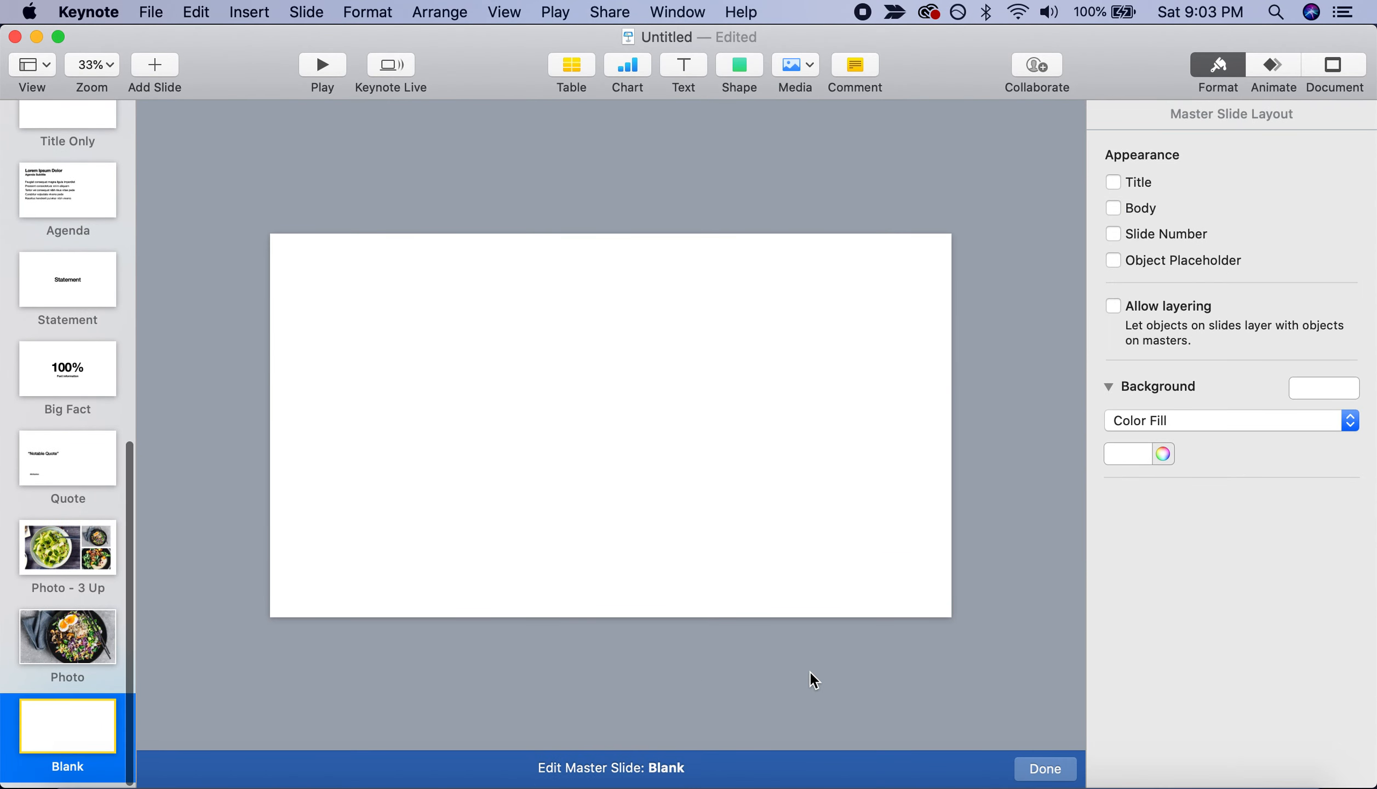
click(1161, 454)
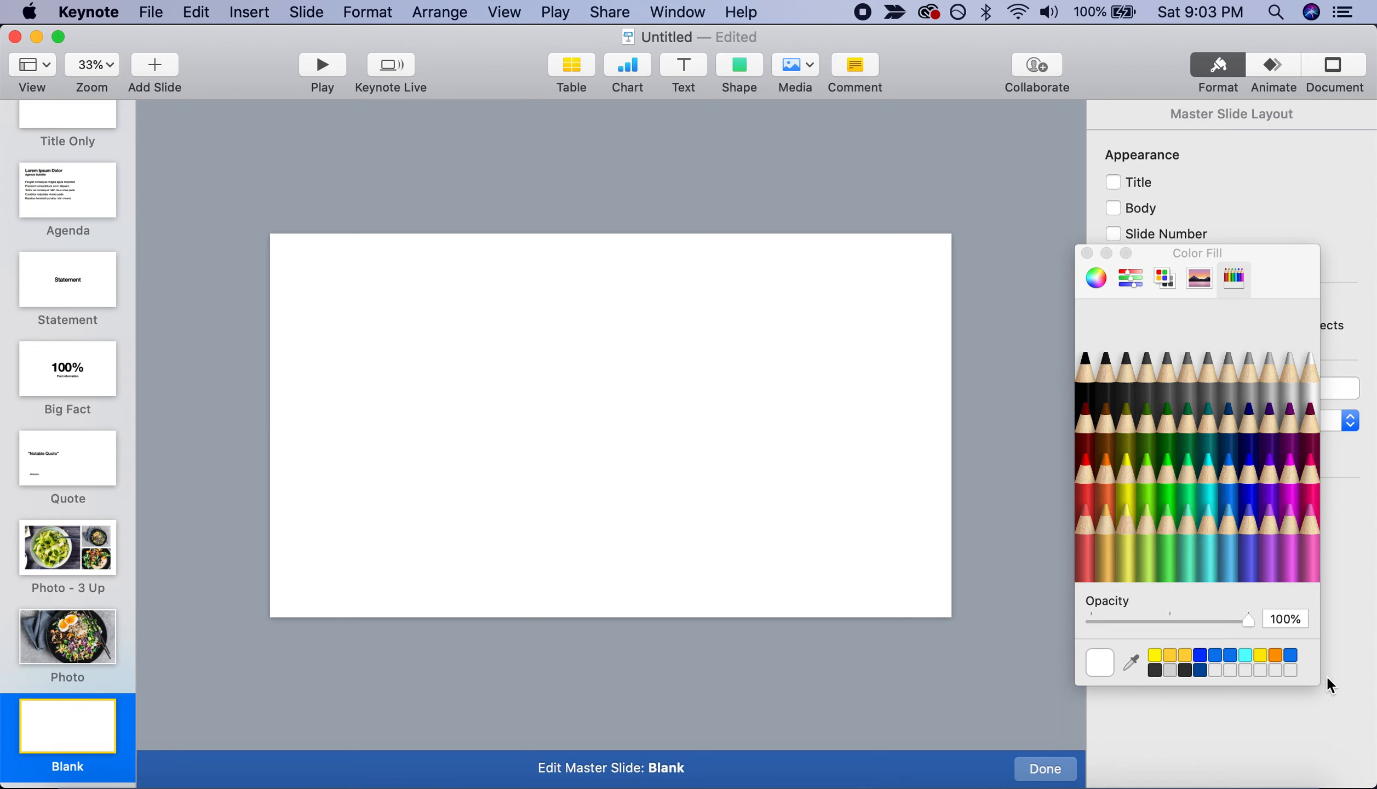
click(1296, 655)
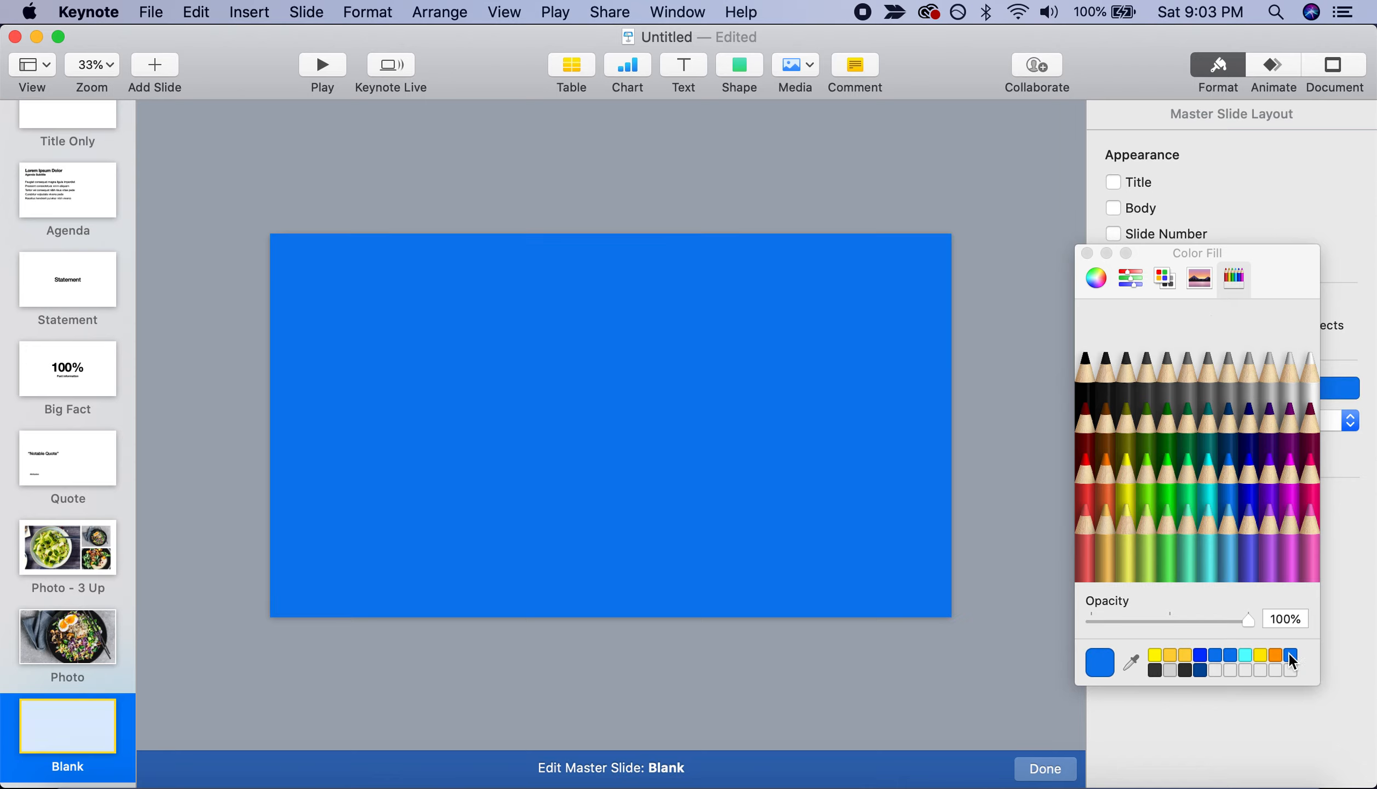
click(1087, 253)
click(1056, 766)
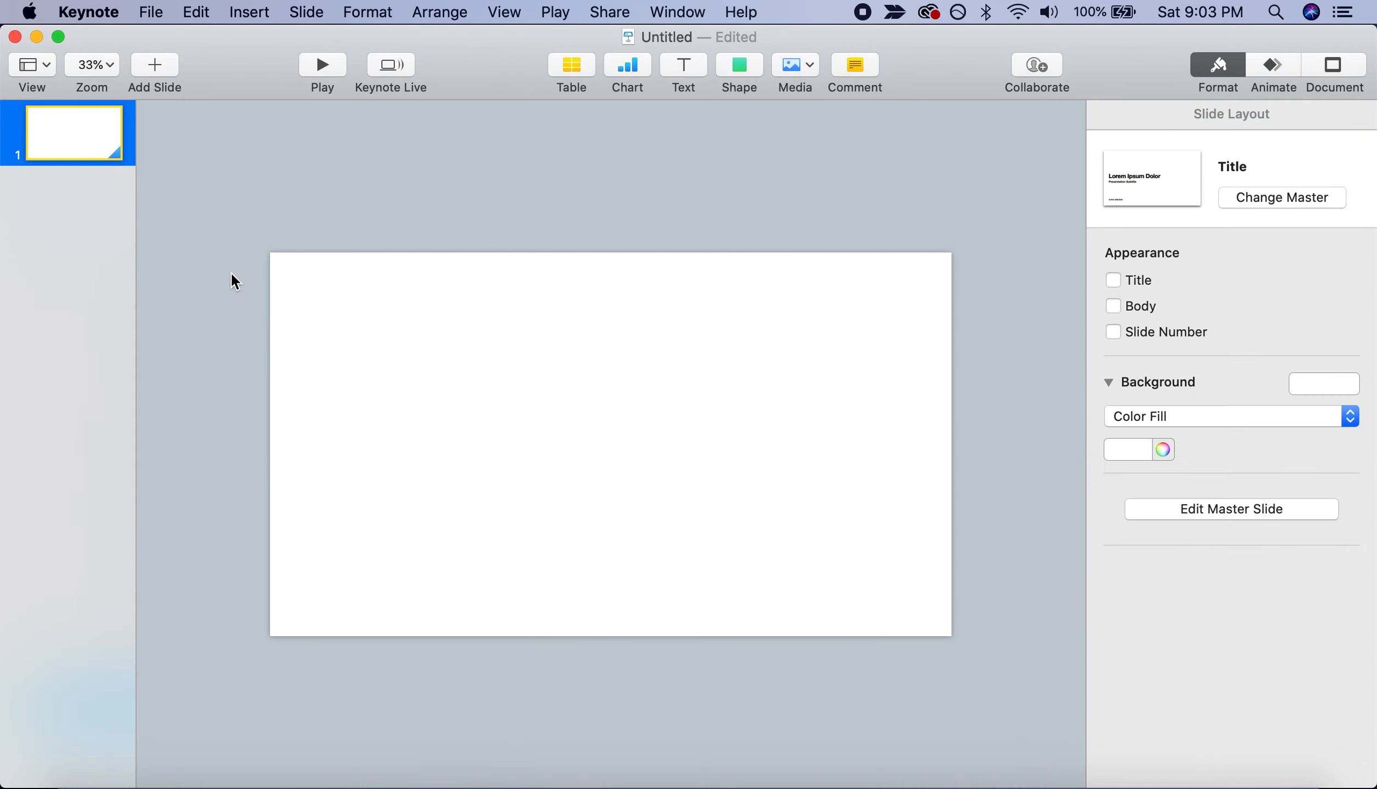
Add a slide based on the blue Blank master and delete the old white slide
click(155, 65)
click(349, 595)
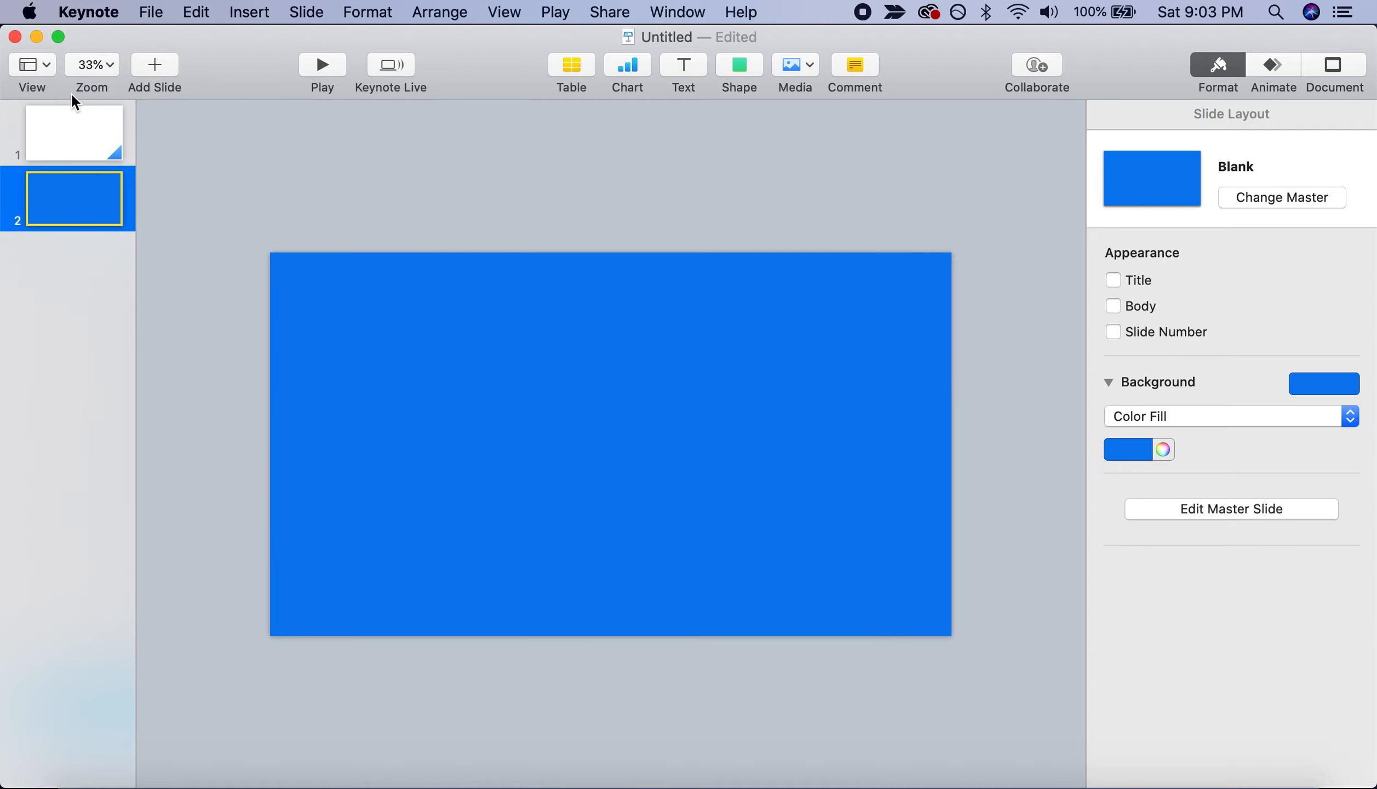
click(76, 131)
key(Delete)
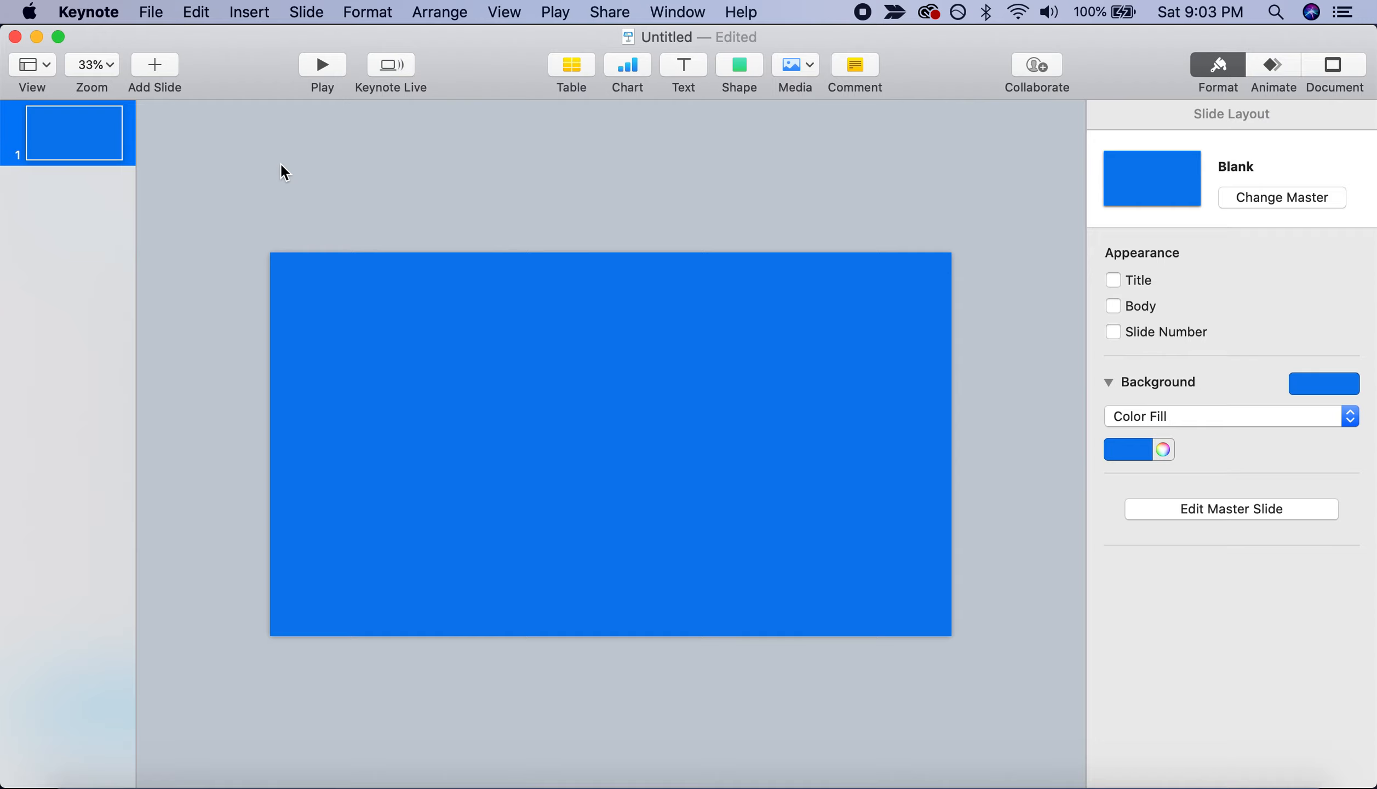
Insert a square and resize it into a large centred panel inset from the slide's top and sides, extending below its bottom edge
click(733, 60)
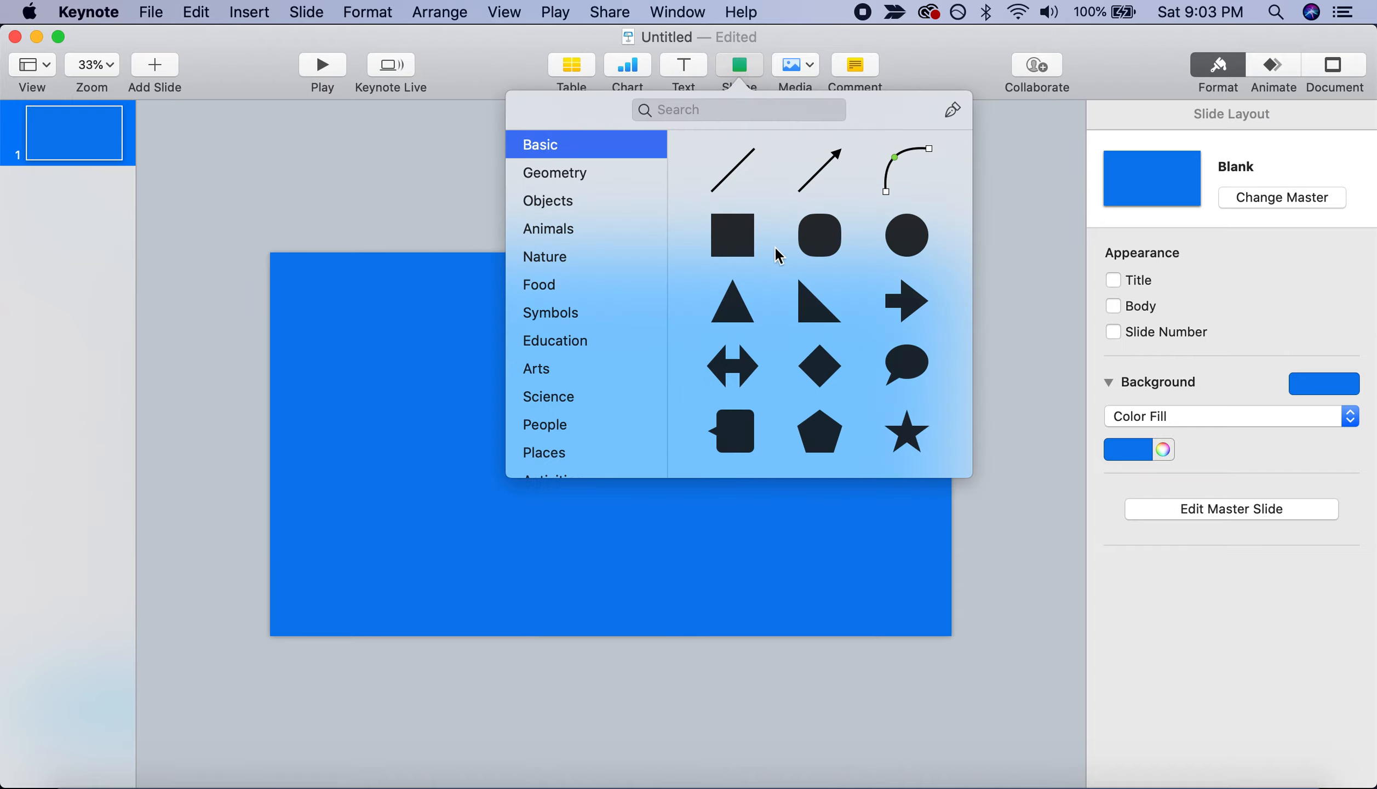
click(733, 233)
drag(616, 446, 918, 724)
drag(769, 607, 768, 605)
Fill the large rectangle with white
click(1327, 350)
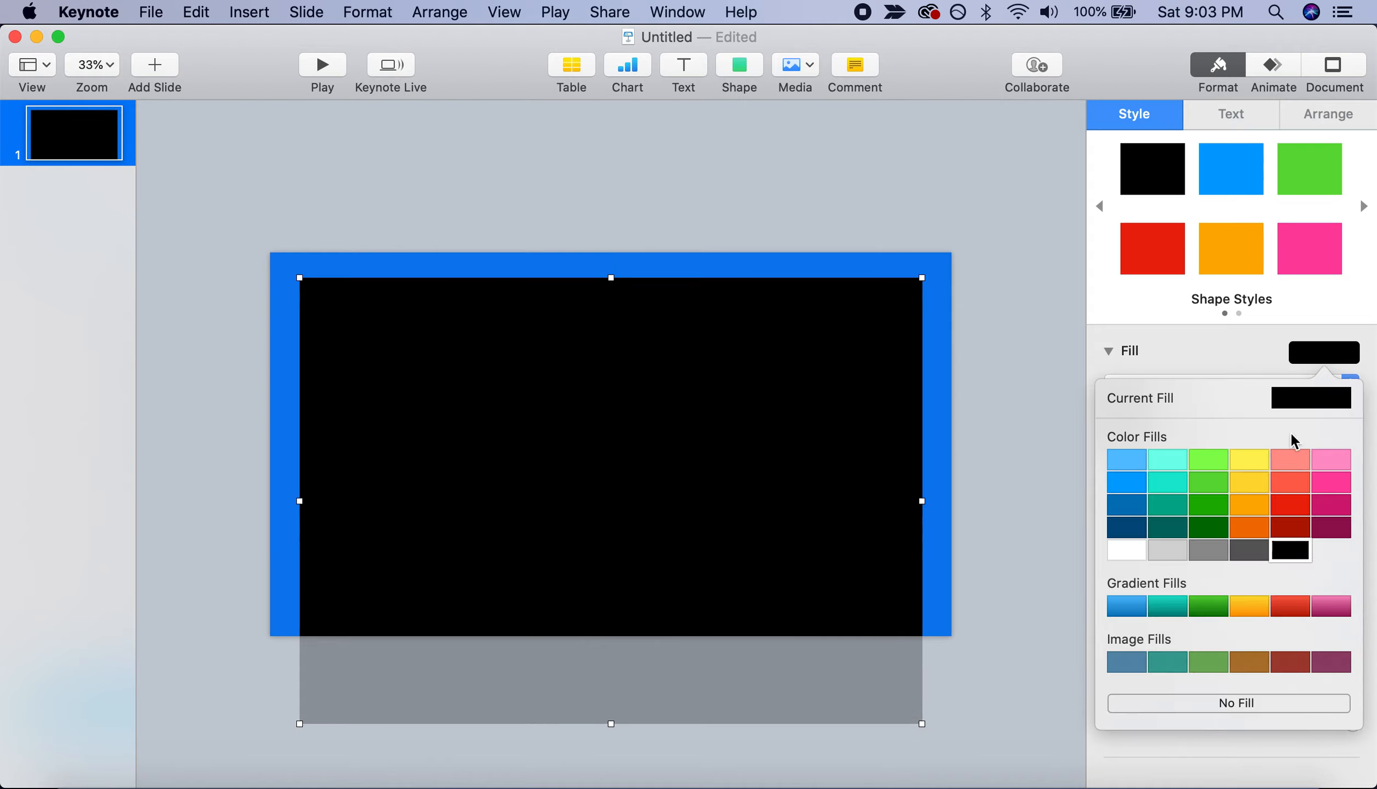
click(1121, 554)
click(926, 364)
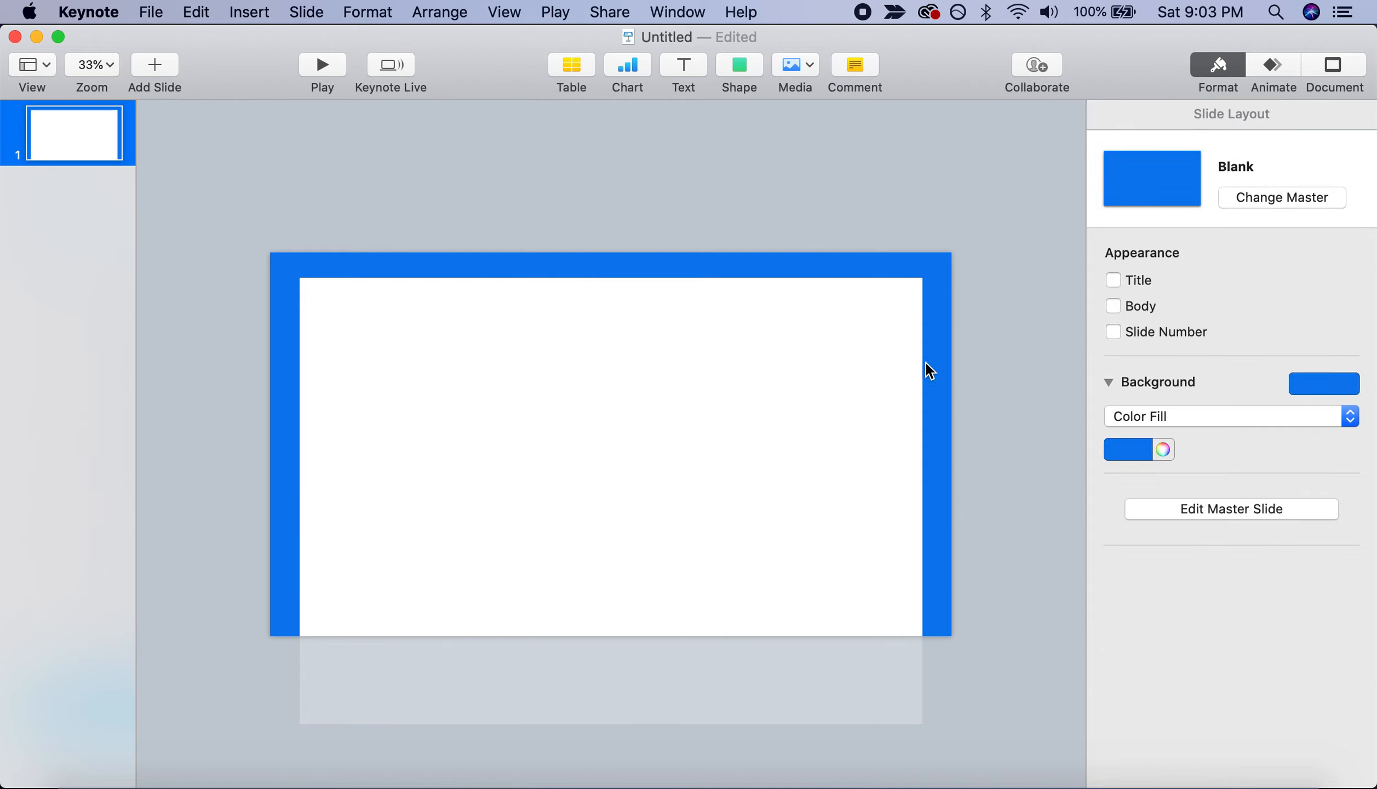
Make the white rectangle's outline points editable
click(893, 300)
click(1017, 282)
key(super+shift+0)
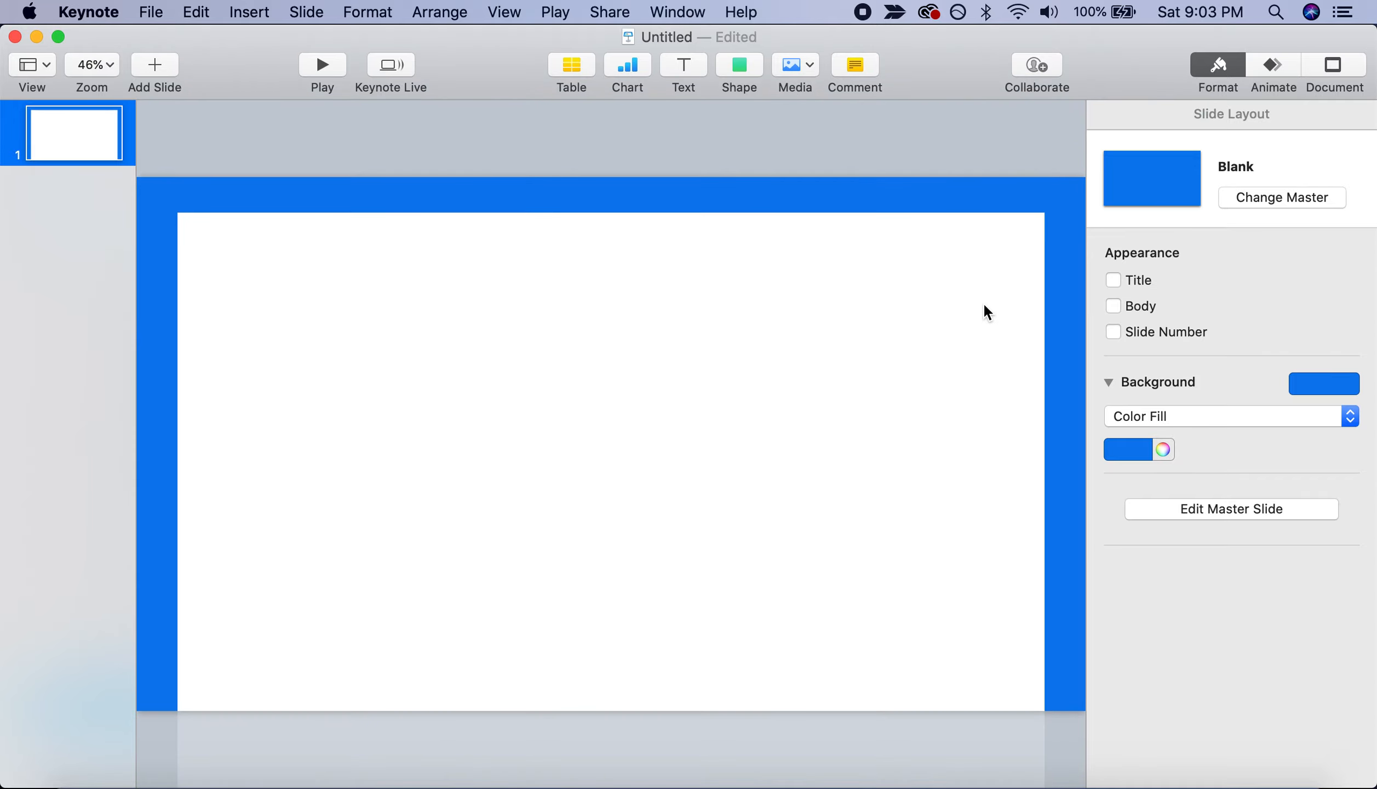
right_click(947, 323)
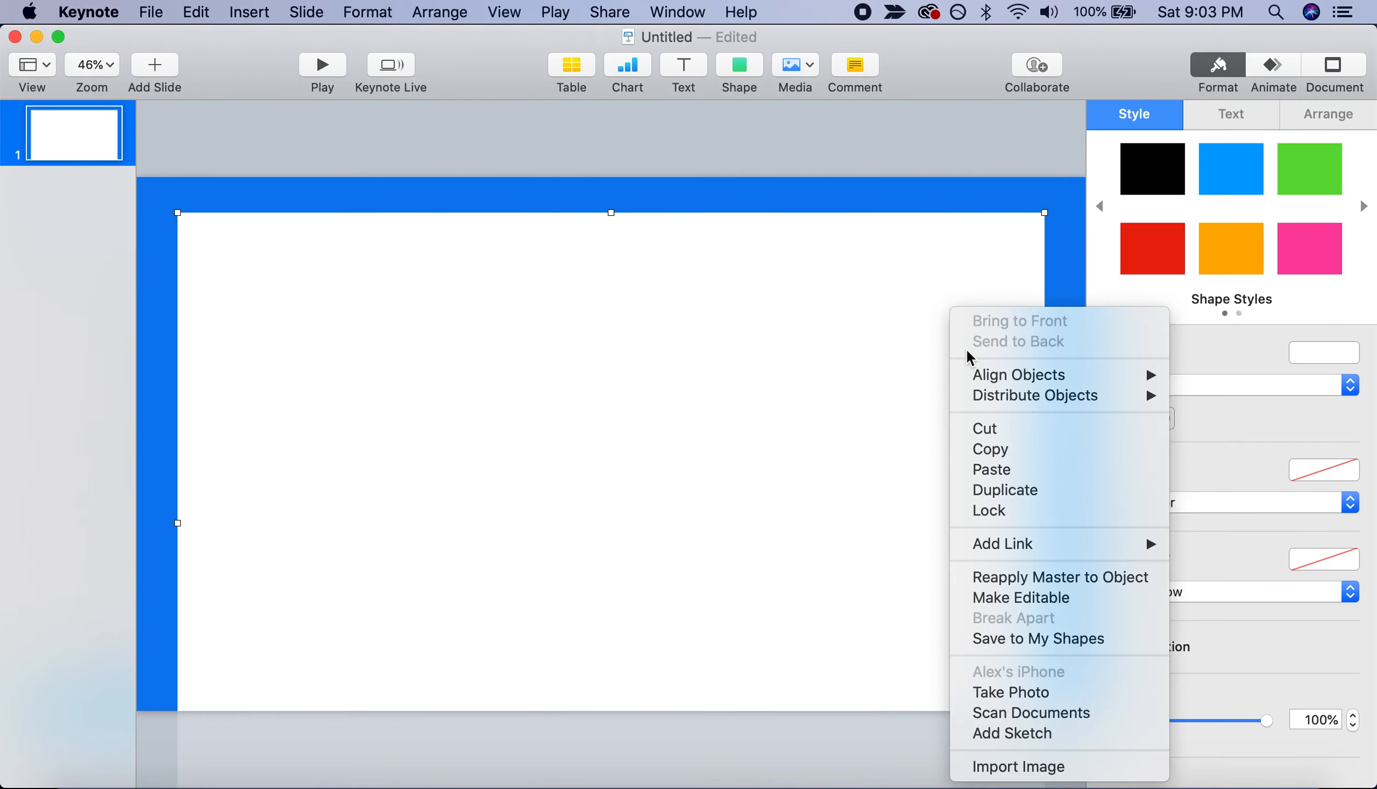
click(1038, 600)
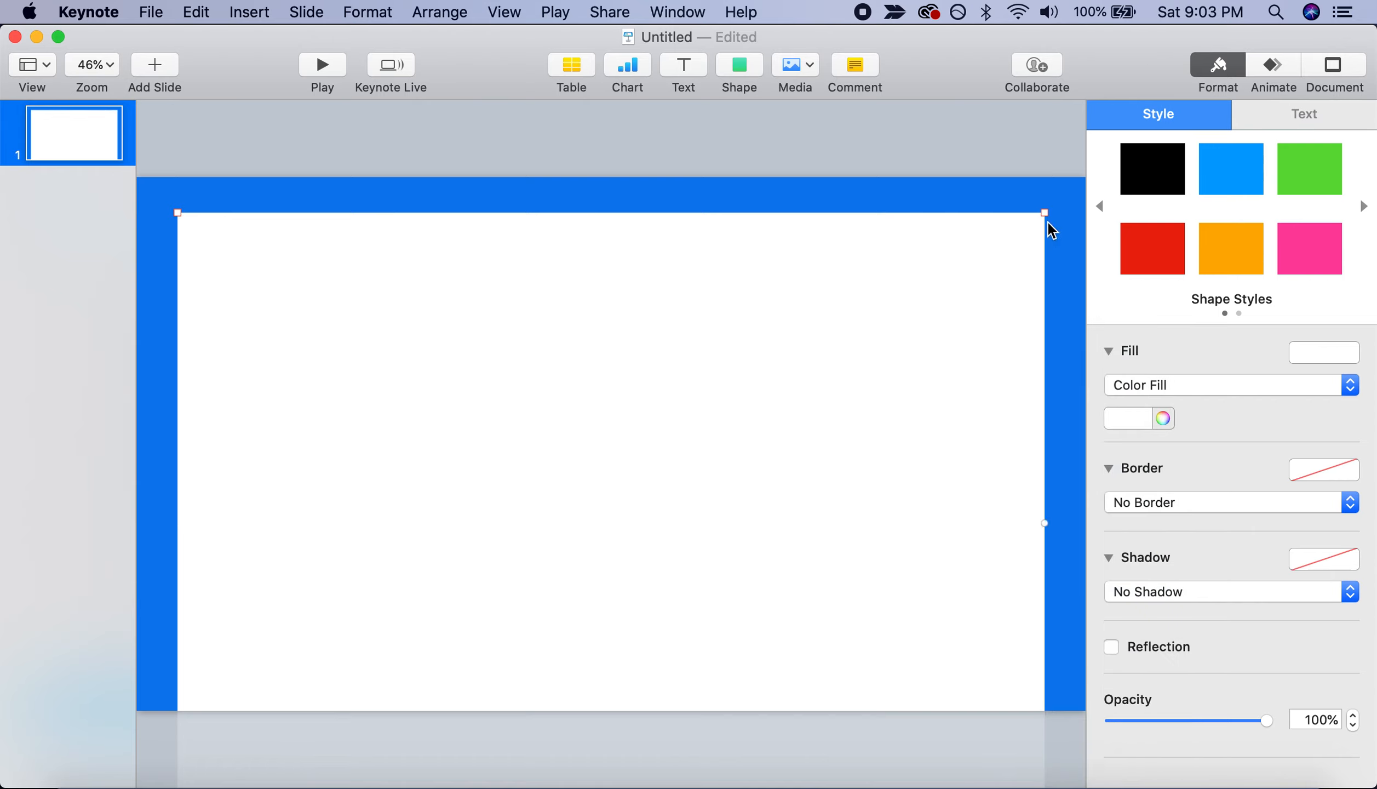
Add a sharp point on the white shape's right edge just below its upper-right corner
click(1044, 523)
drag(1045, 368, 1046, 249)
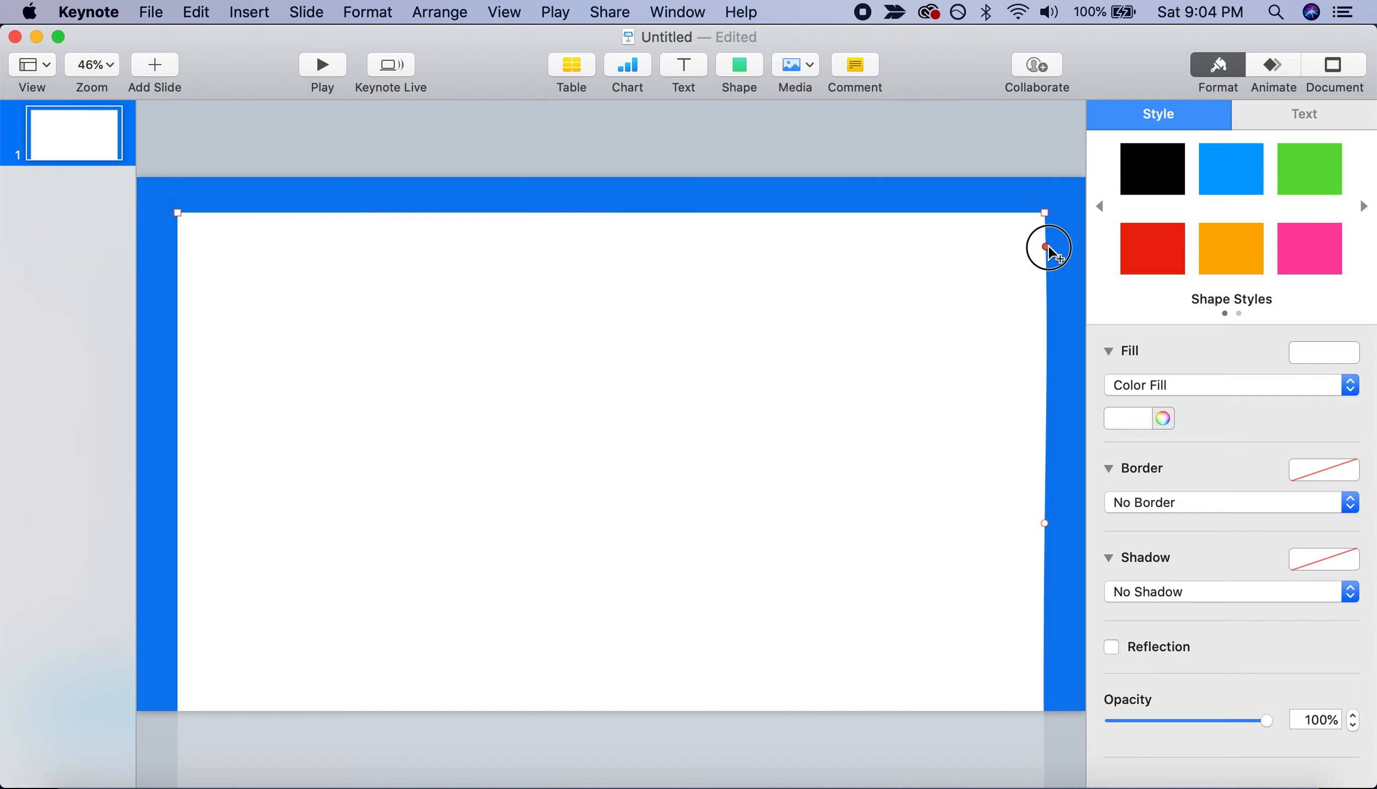
right_click(1046, 248)
click(1057, 256)
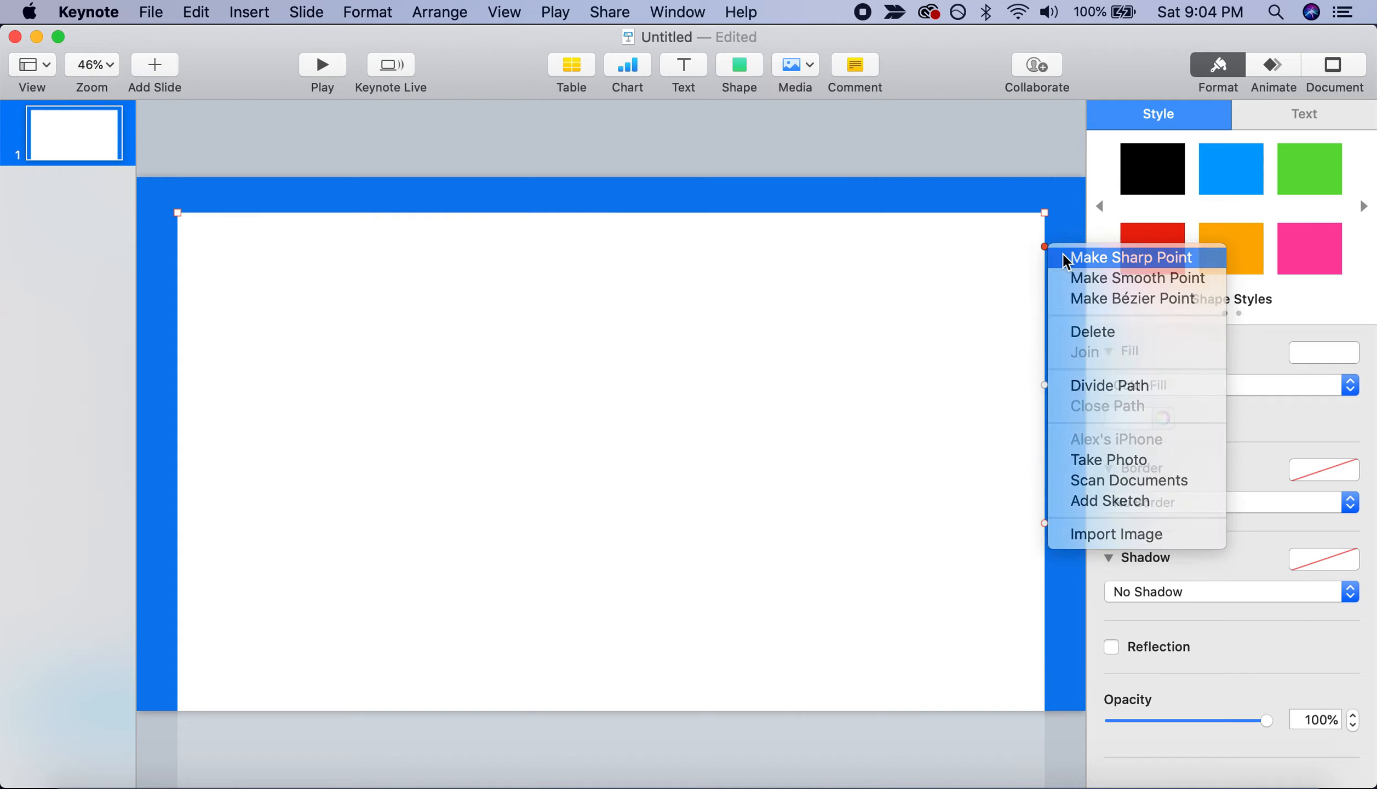
Add a sharp point on the white shape's top edge just before the upper-right corner and turn the corner into a smooth point
click(611, 213)
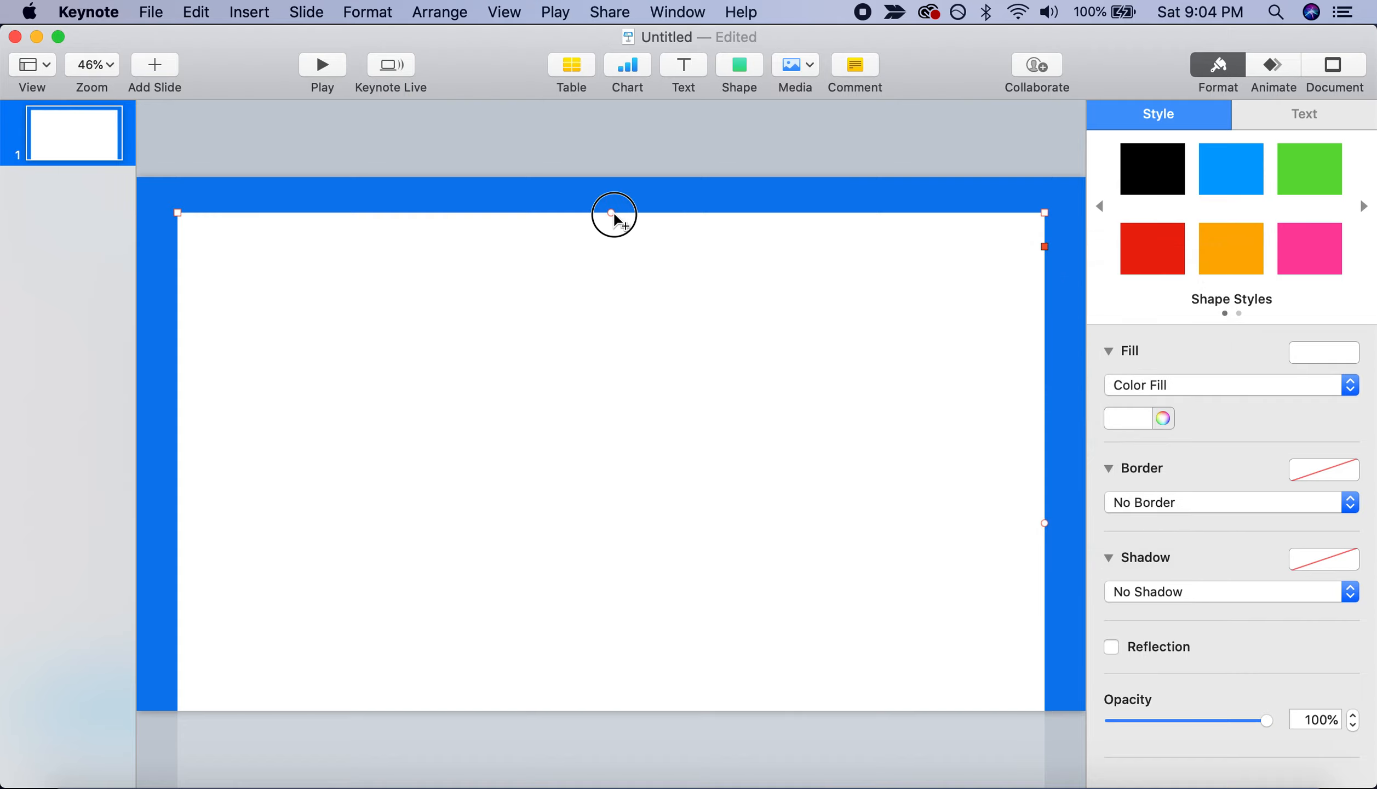
drag(829, 214, 1013, 214)
right_click(1013, 214)
click(1031, 215)
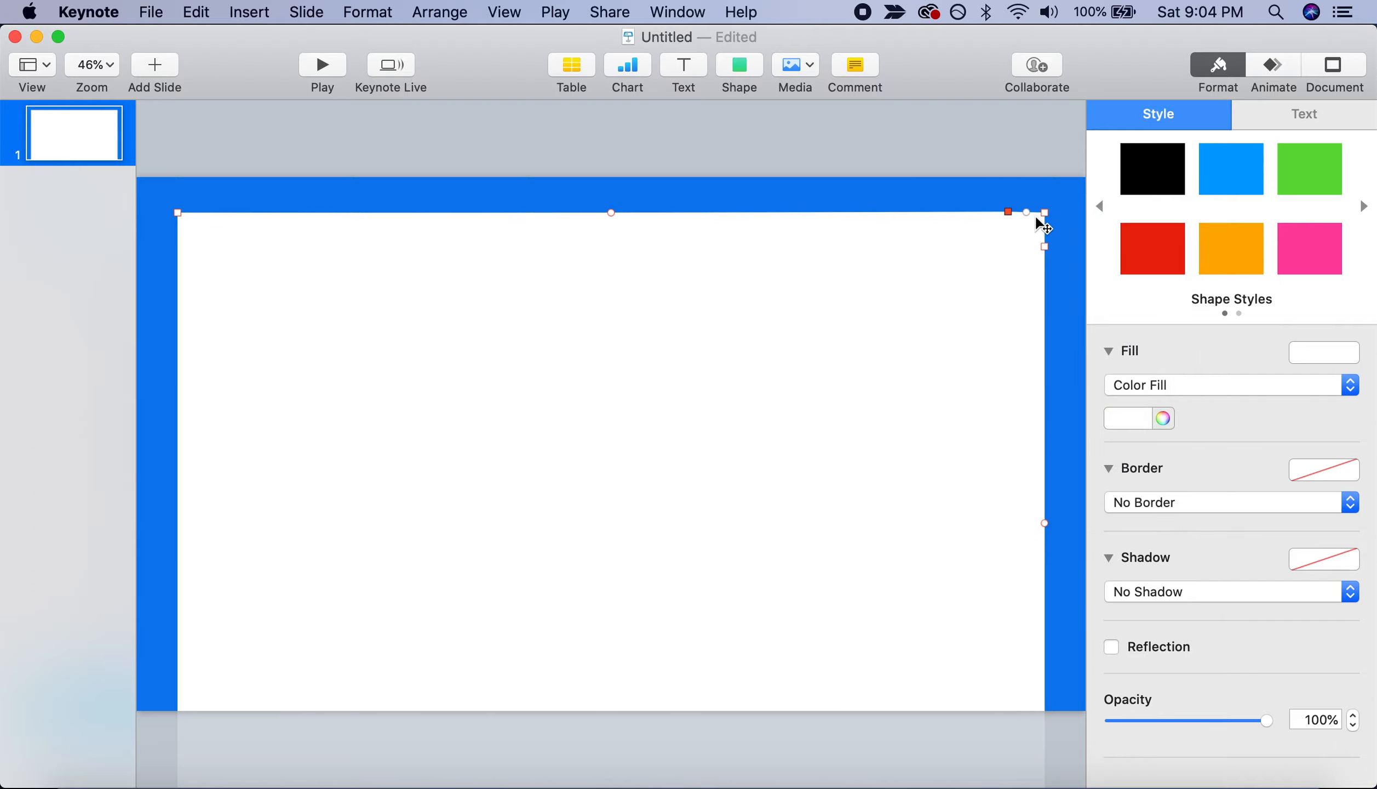
right_click(1044, 214)
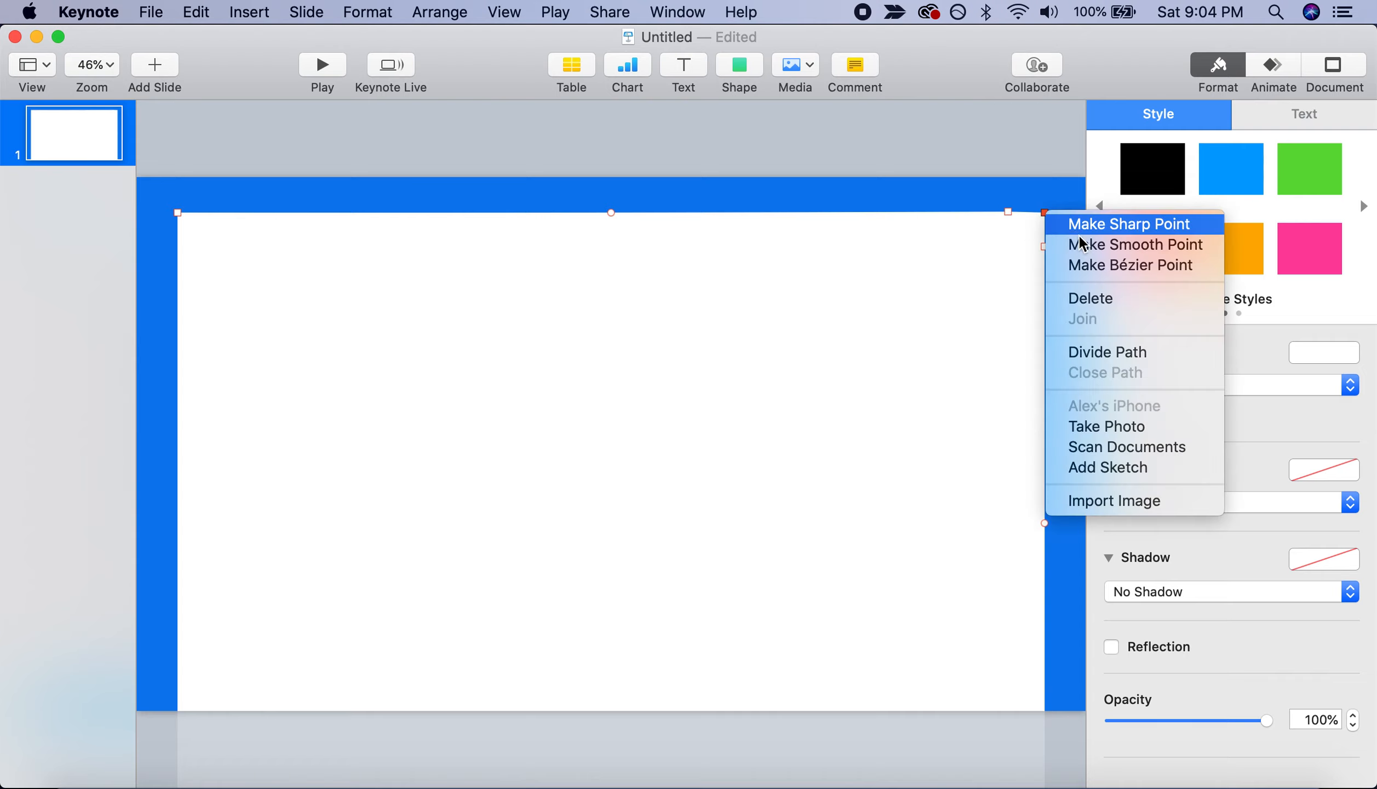
click(1143, 249)
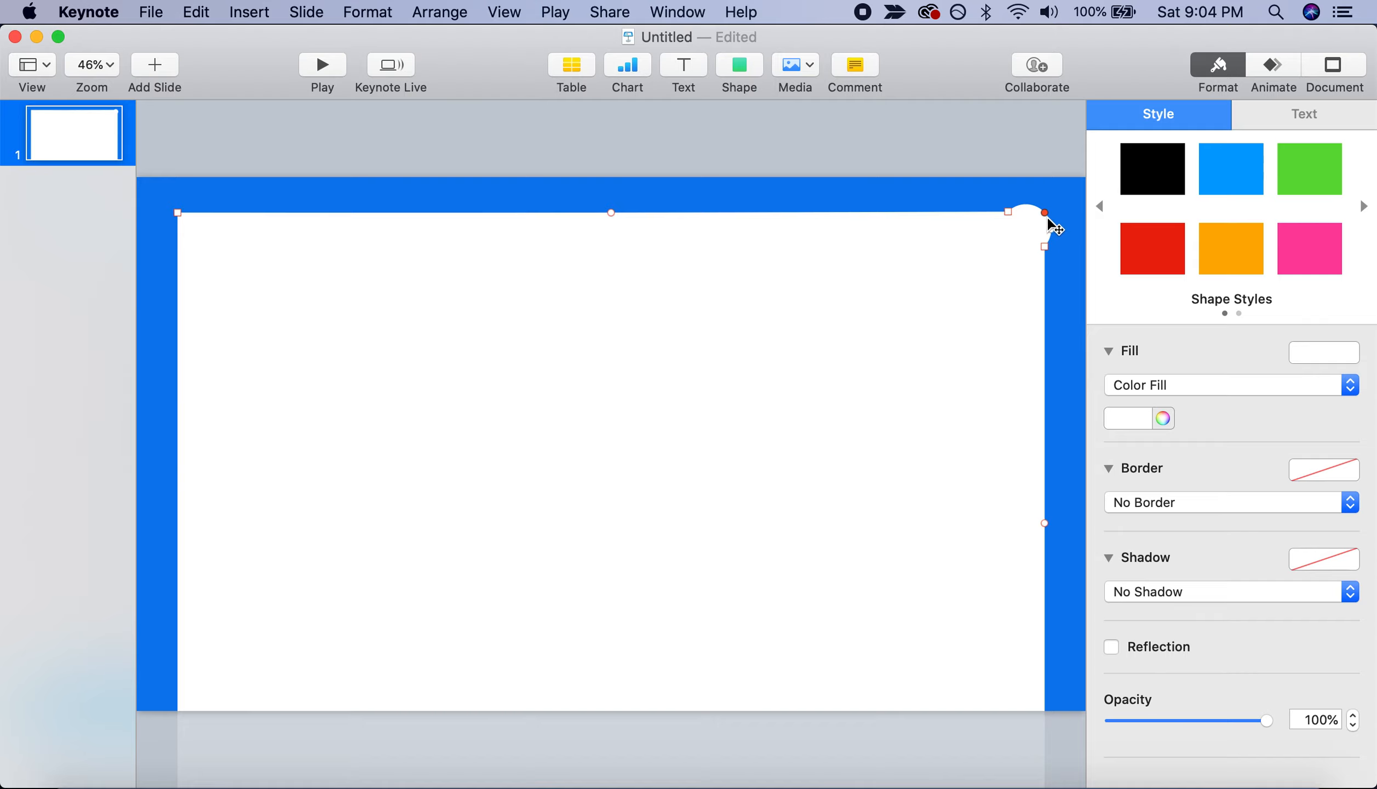
Reopen the white shape's outline points and move the smooth upper-right corner point inward to round the corner
click(1054, 289)
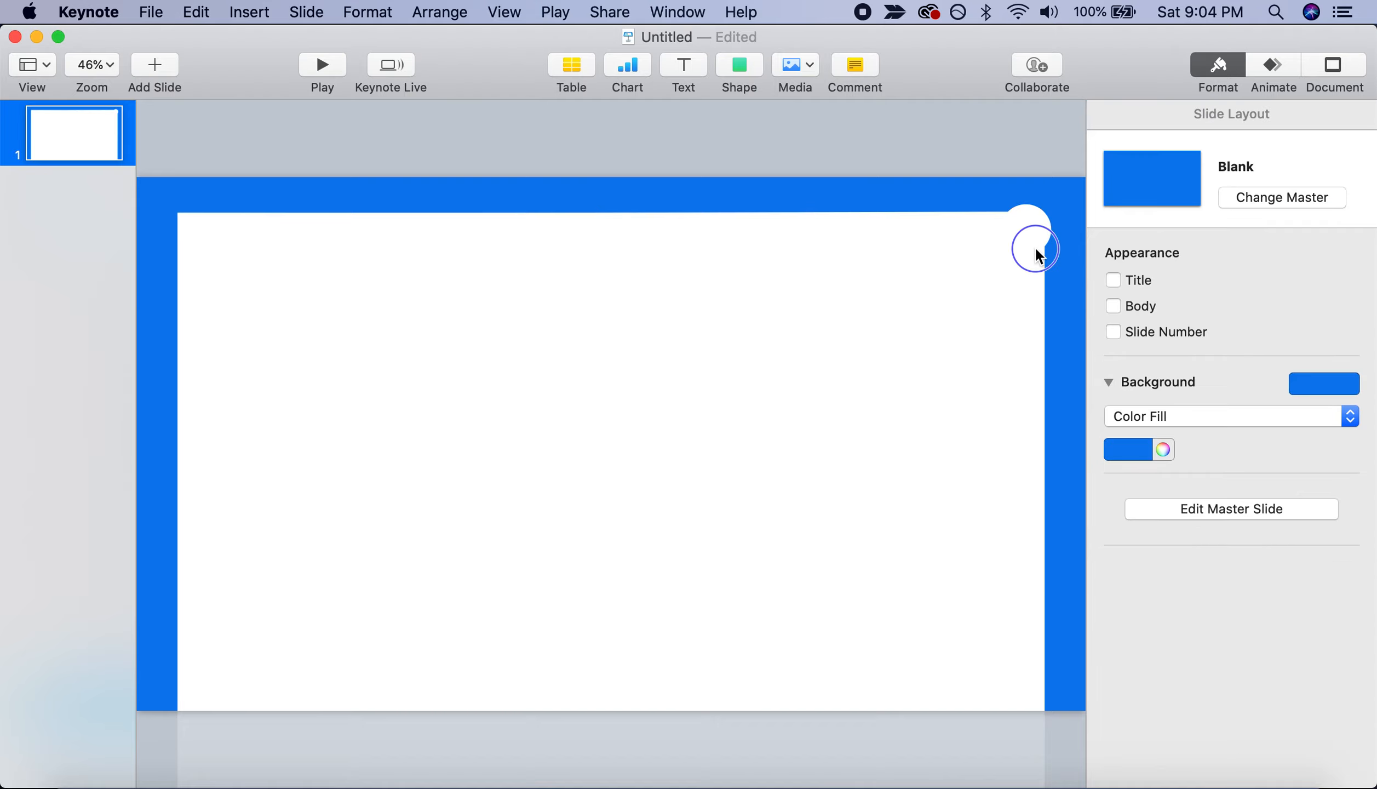
right_click(1036, 247)
click(1093, 535)
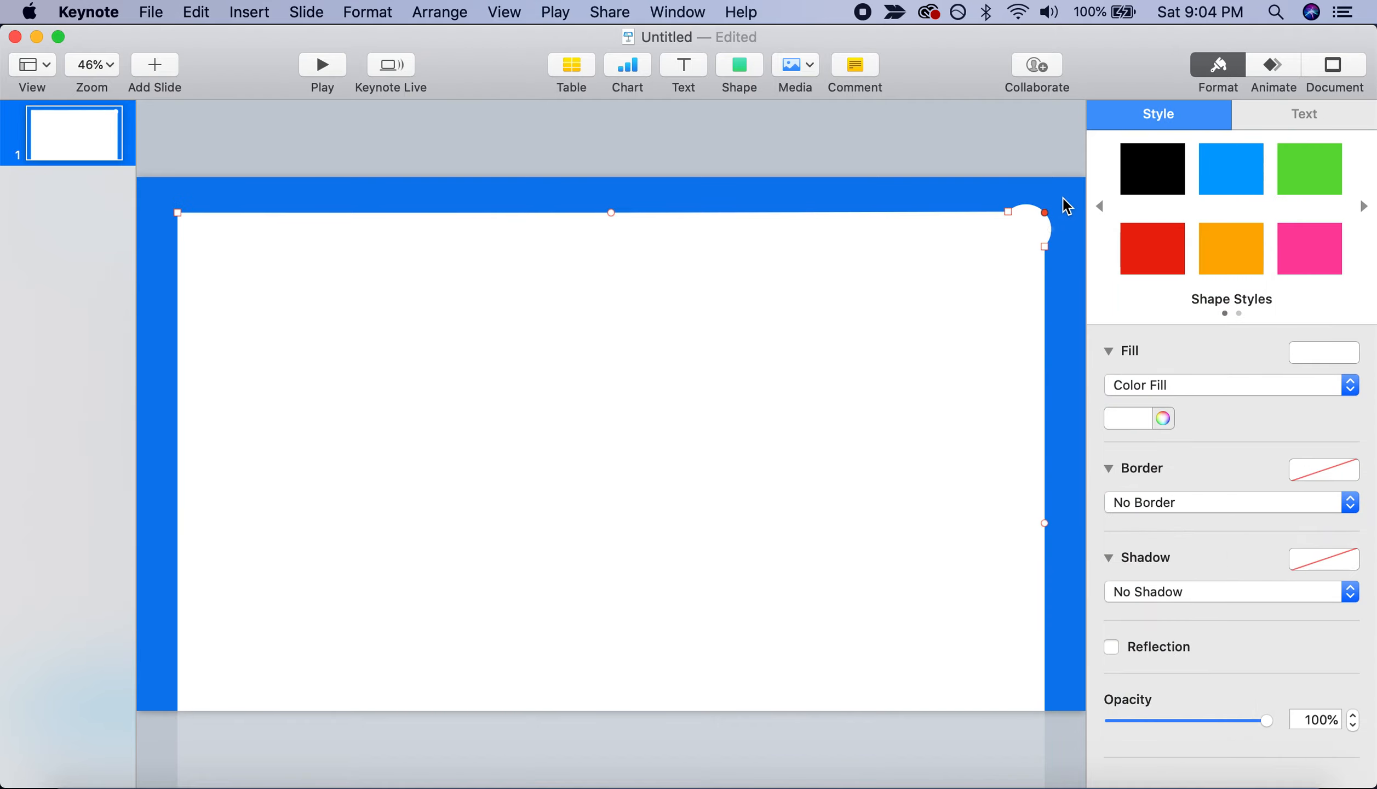
drag(1046, 216, 1035, 227)
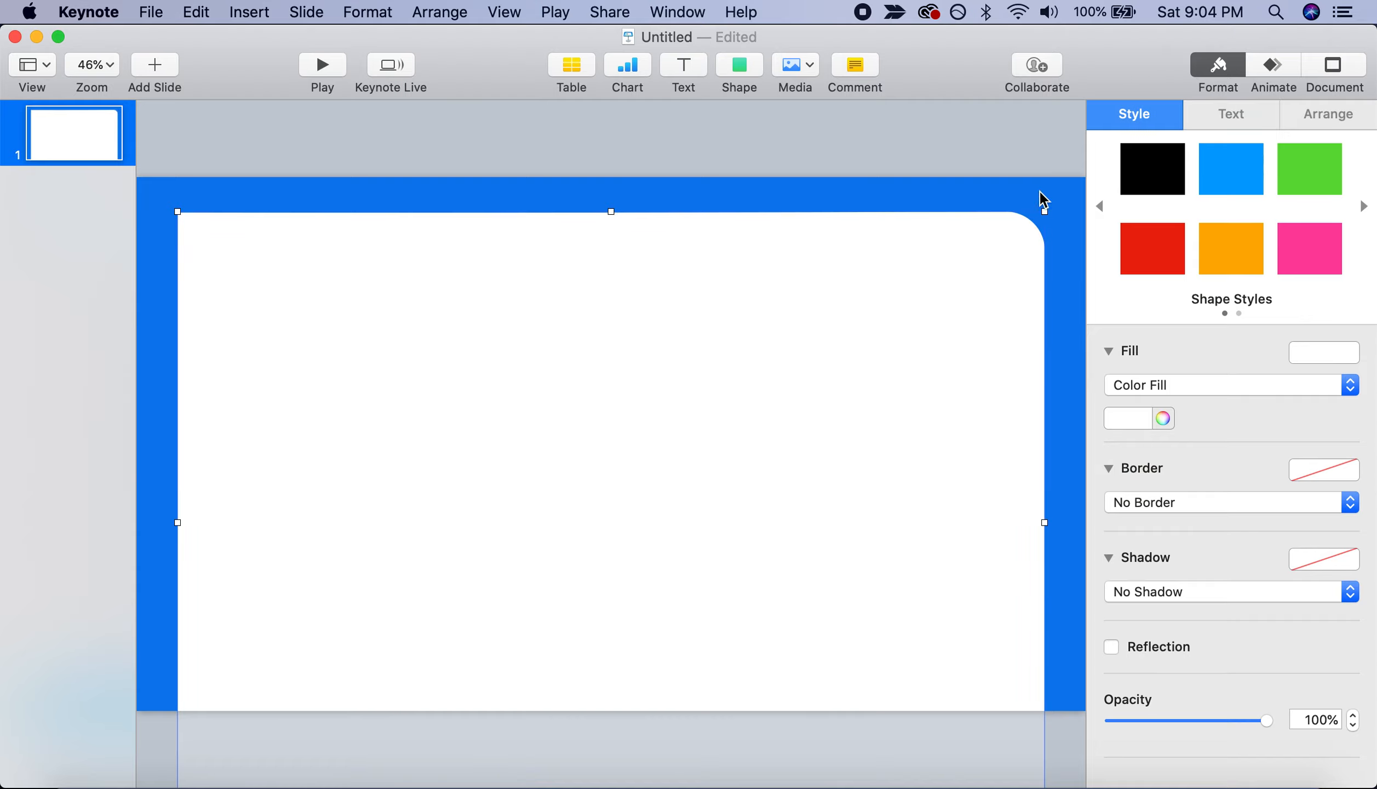
click(1039, 200)
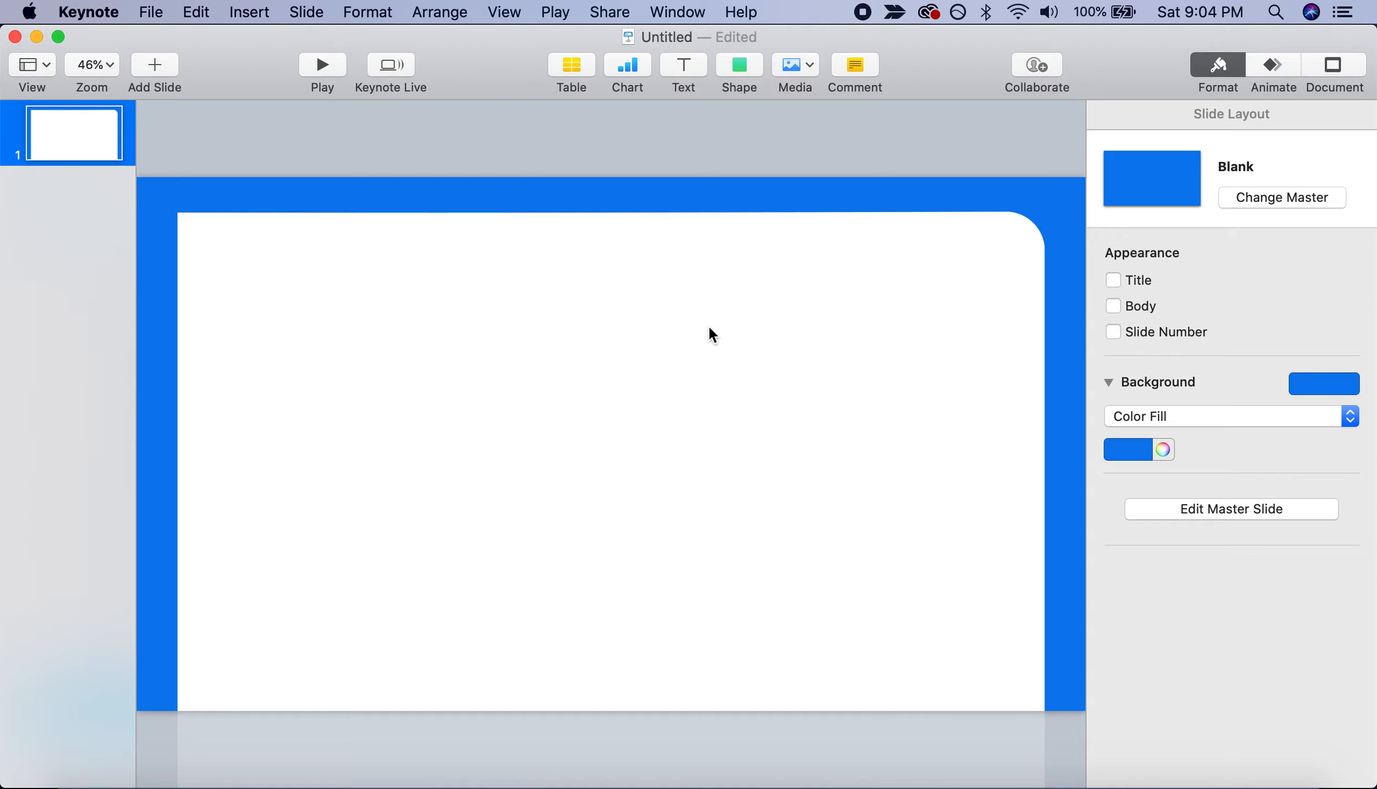
Make the white shape editable again and add a sharp point on its top edge just after the upper-left corner
right_click(340, 279)
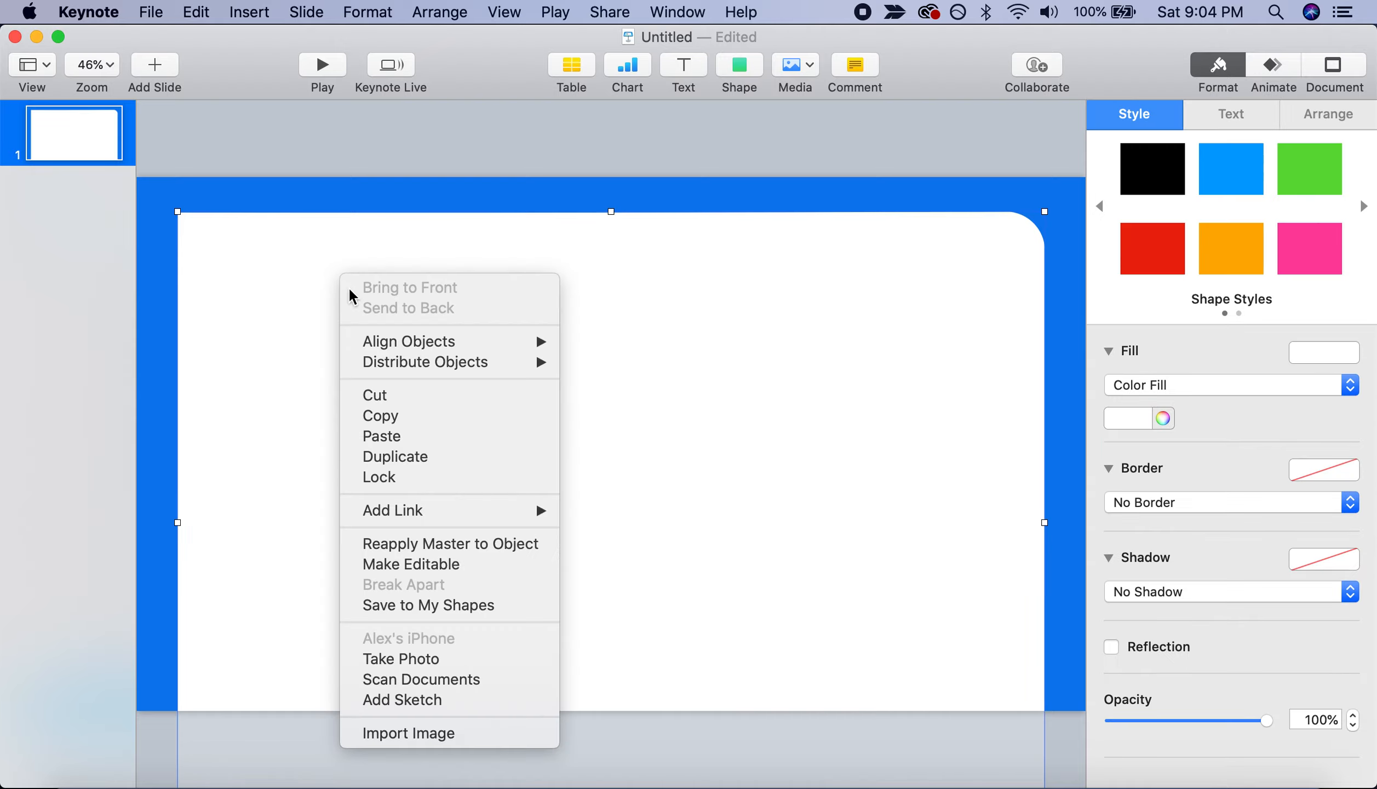
click(436, 565)
drag(394, 212, 217, 215)
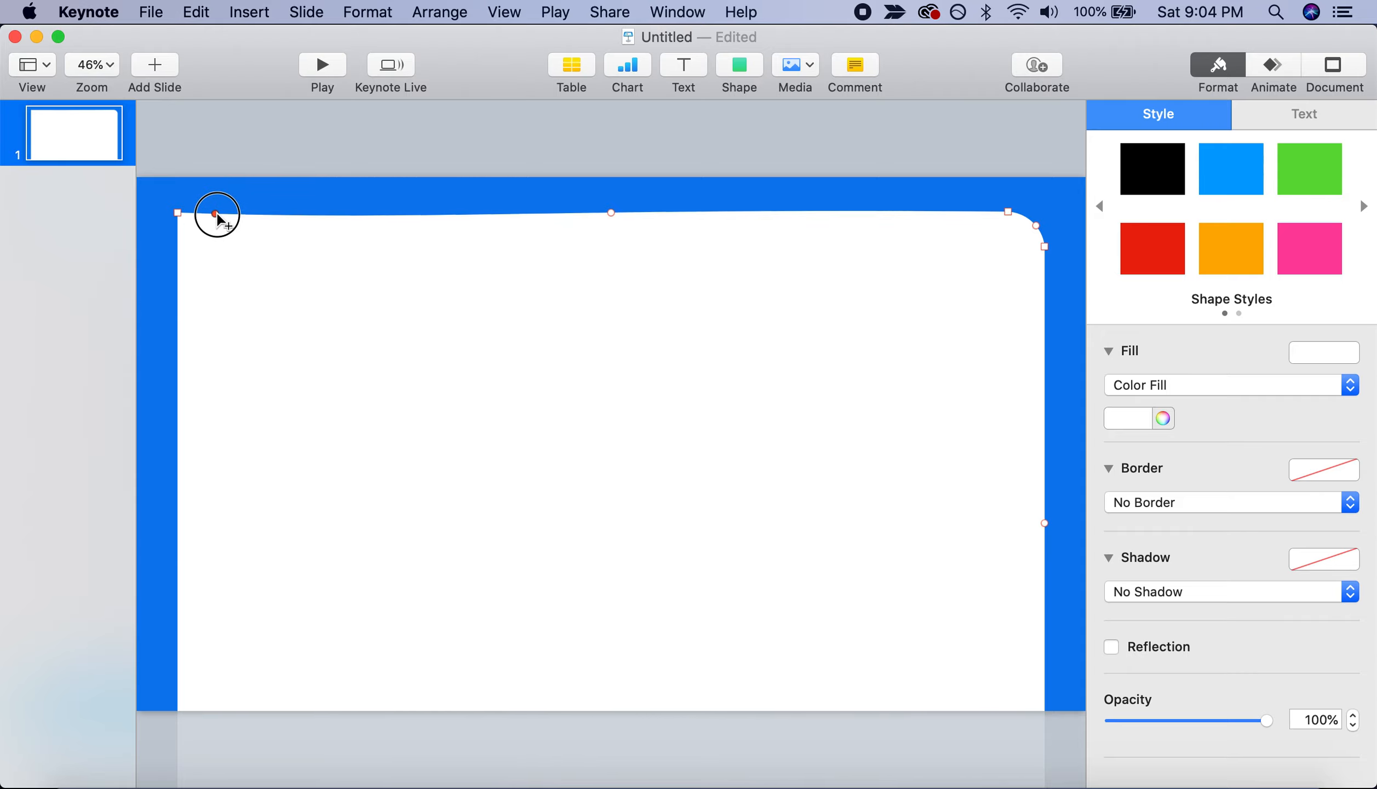
right_click(216, 214)
click(255, 224)
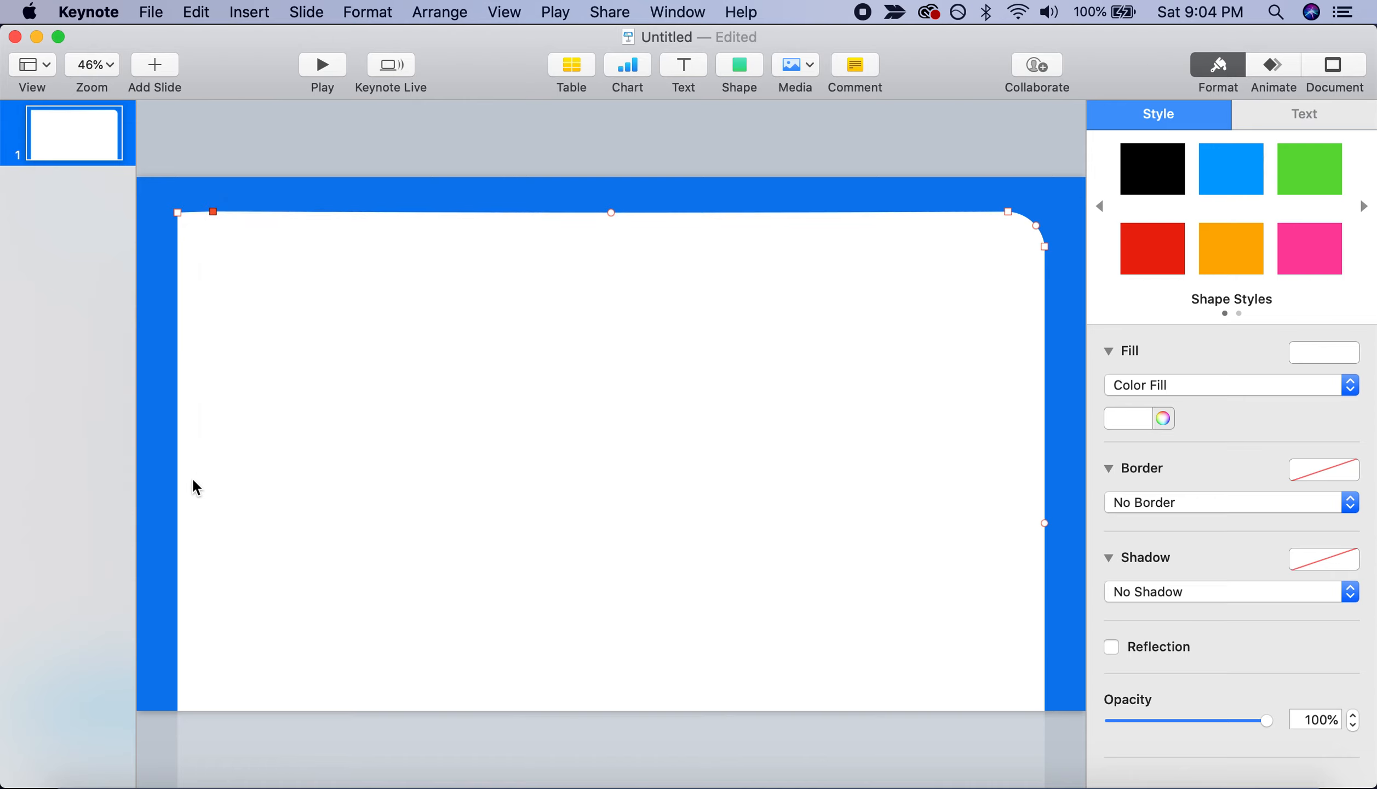
Add a sharp point on the white shape's left edge just below its upper-left corner
click(181, 261)
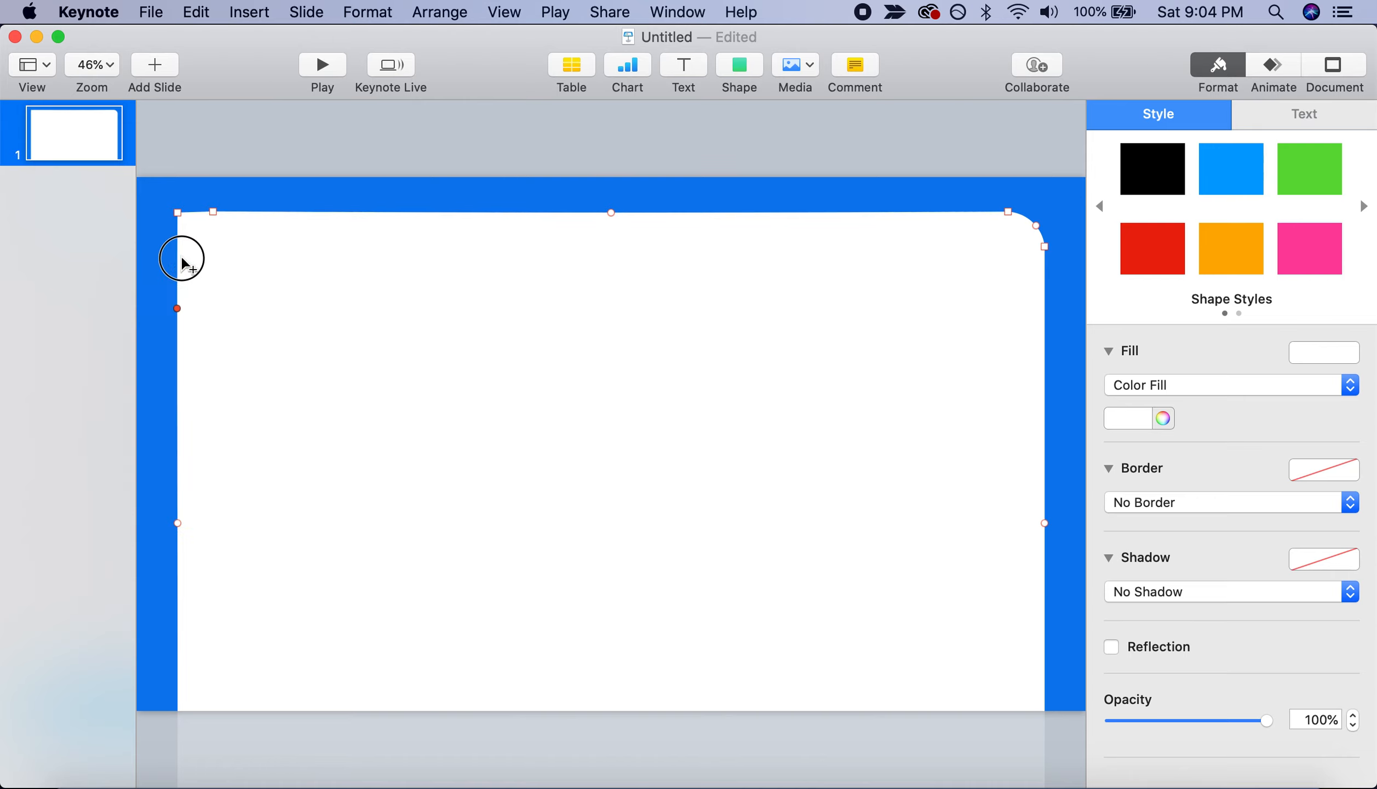
right_click(188, 244)
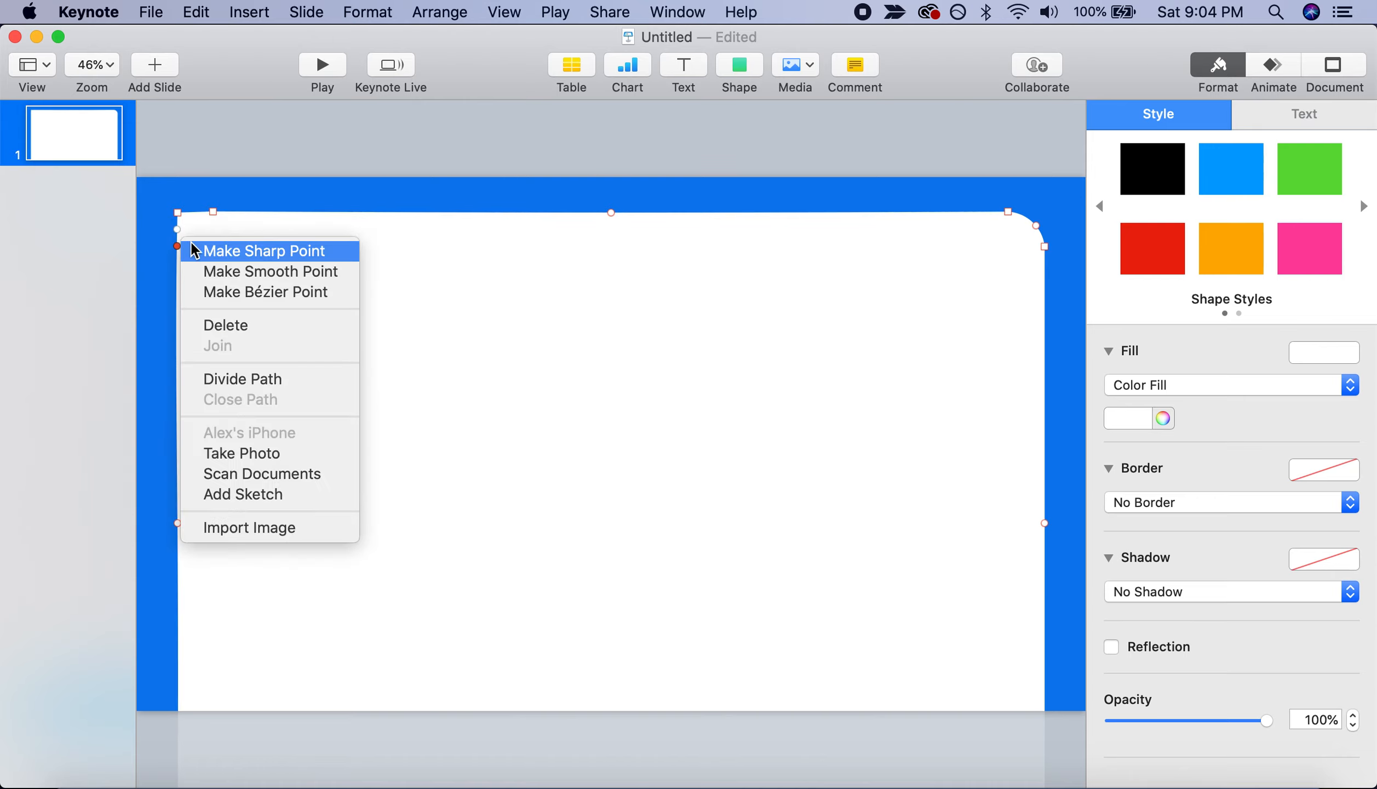
click(192, 251)
Turn the white shape's upper-left corner into a smooth point, move it inward to round the corner, and finish editing
right_click(180, 213)
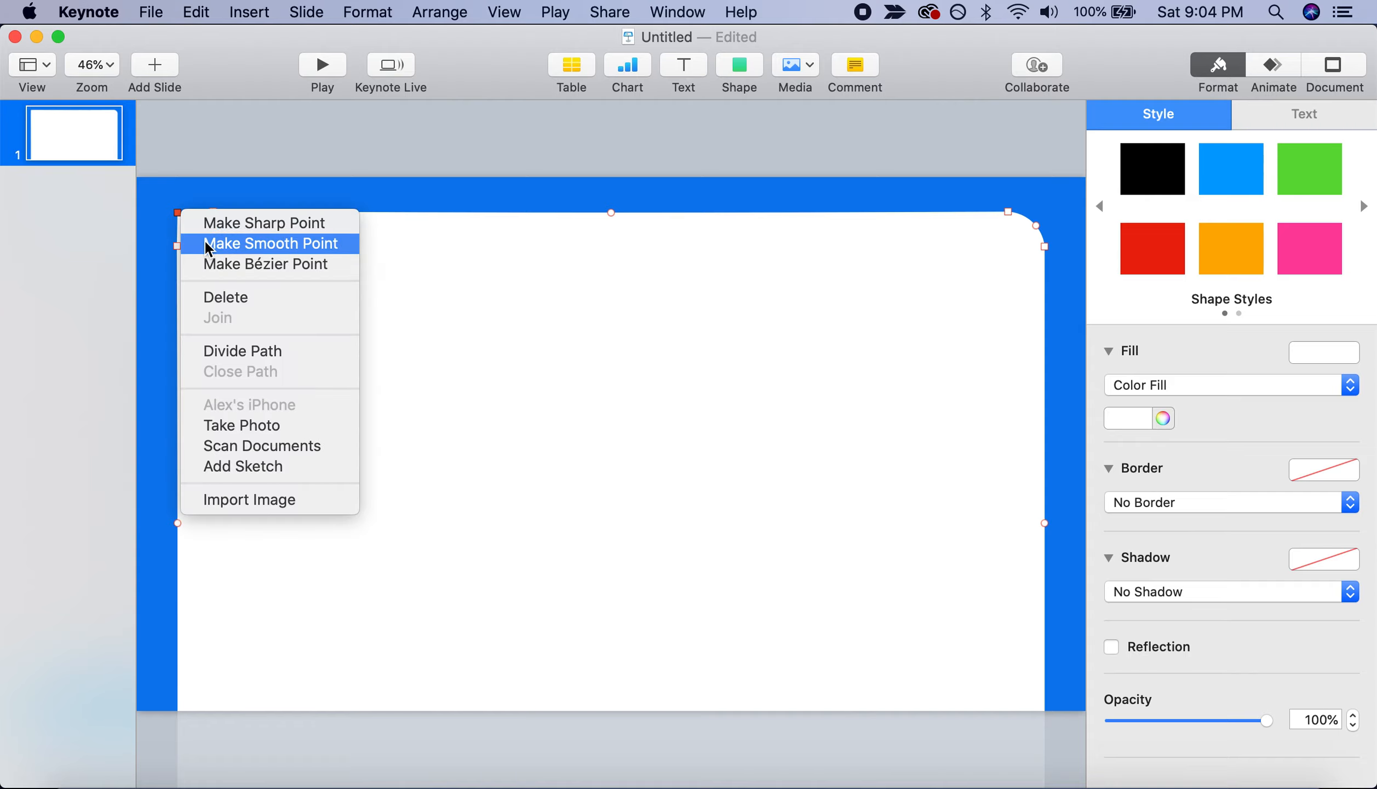
click(209, 244)
click(186, 220)
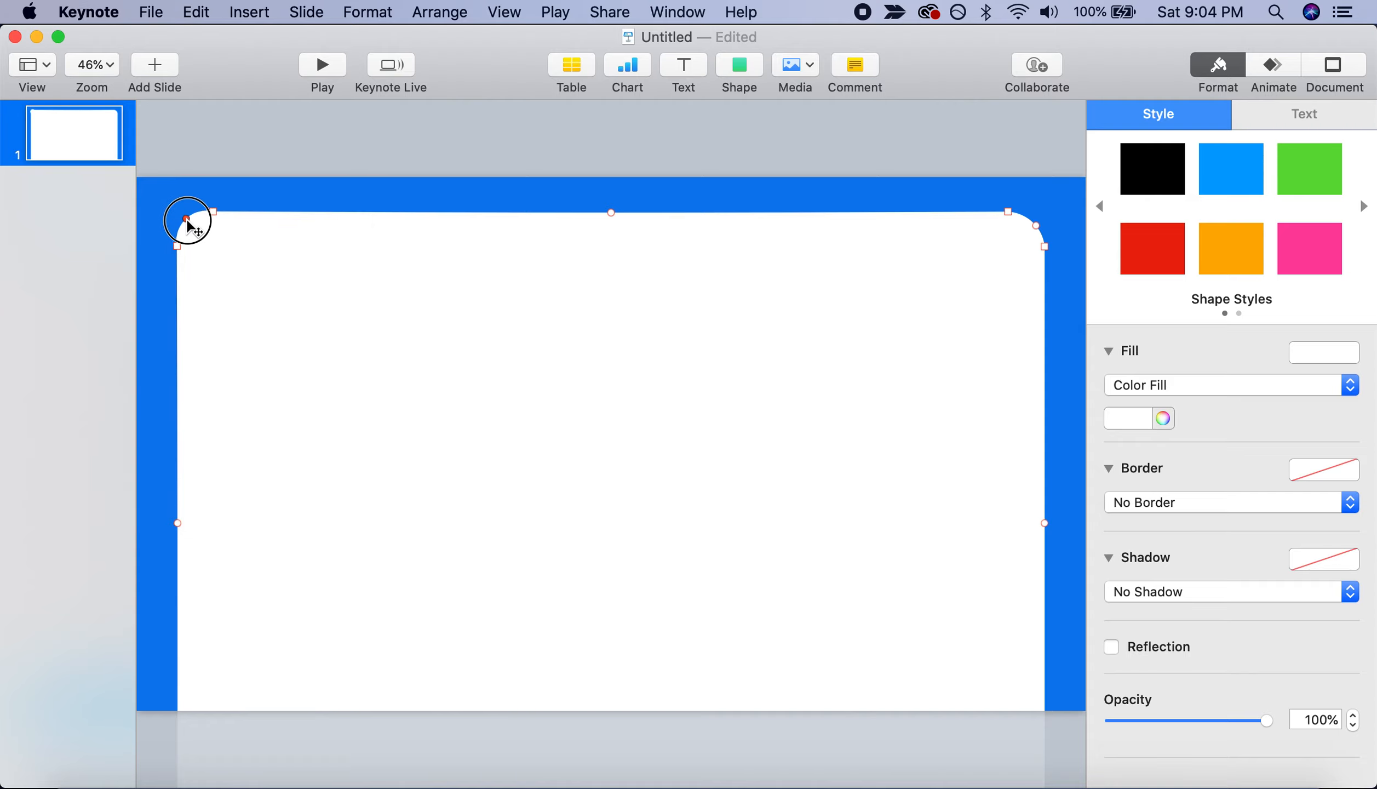
key(Return)
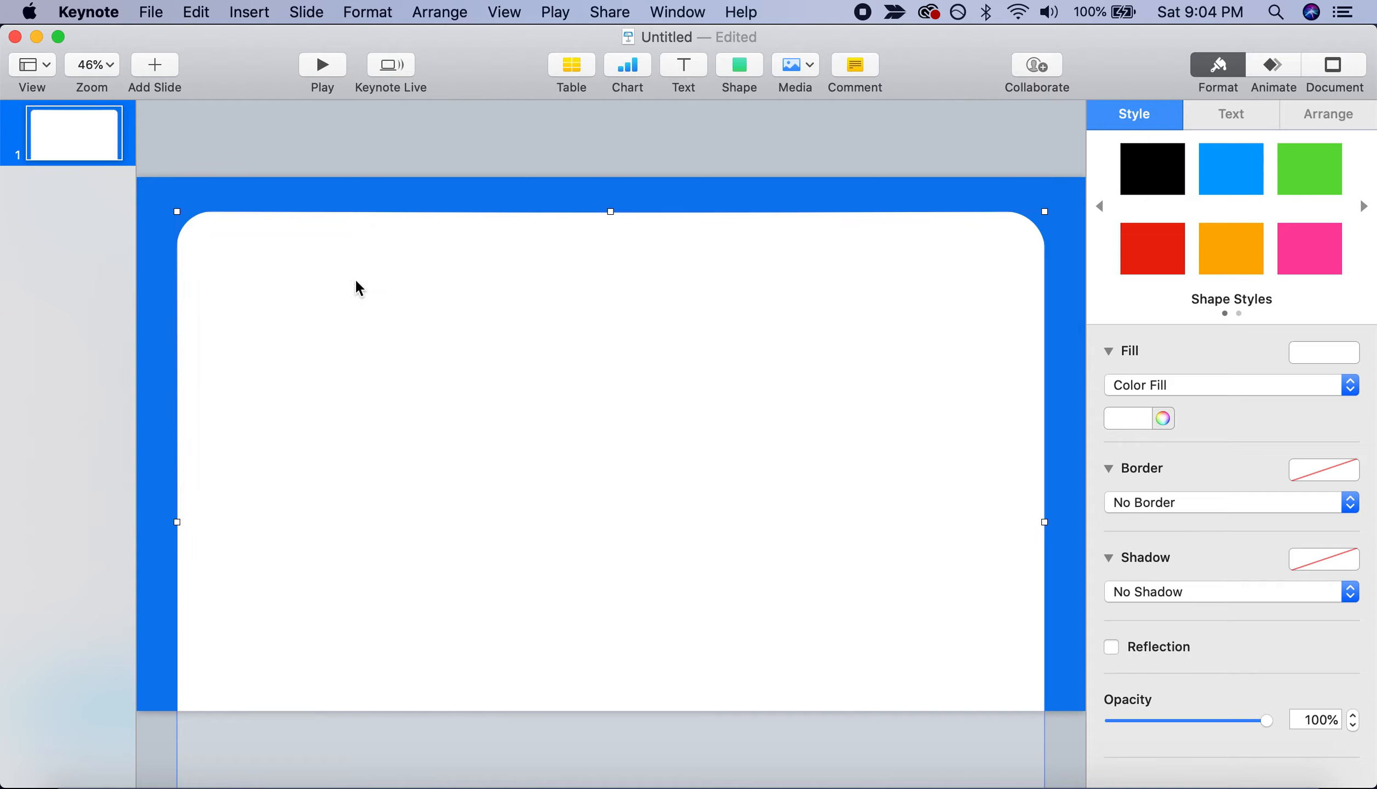
Insert a straight line and place it vertically in the left part of the white panel, from its top edge past the slide's bottom
scroll(442, 314, down, 3)
click(443, 316)
click(450, 317)
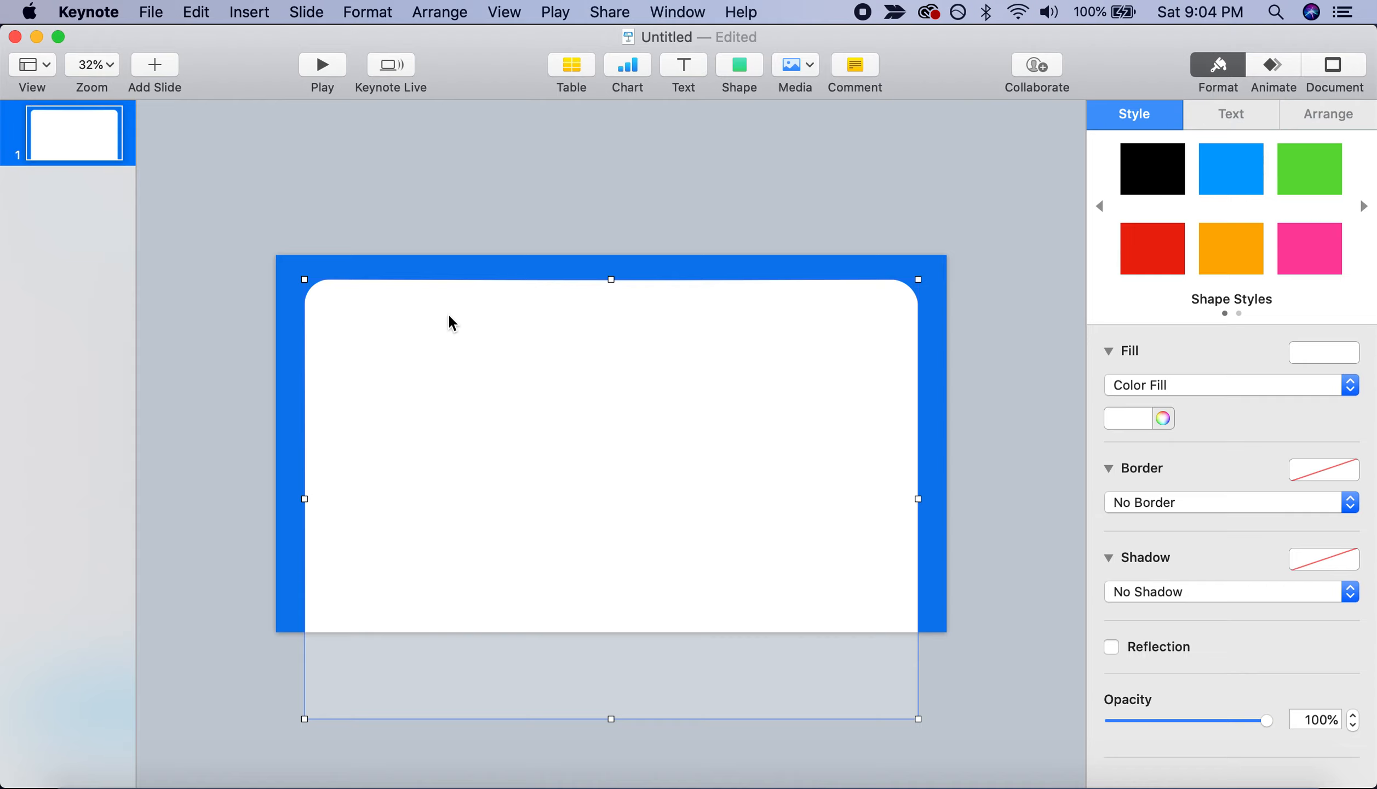
click(569, 162)
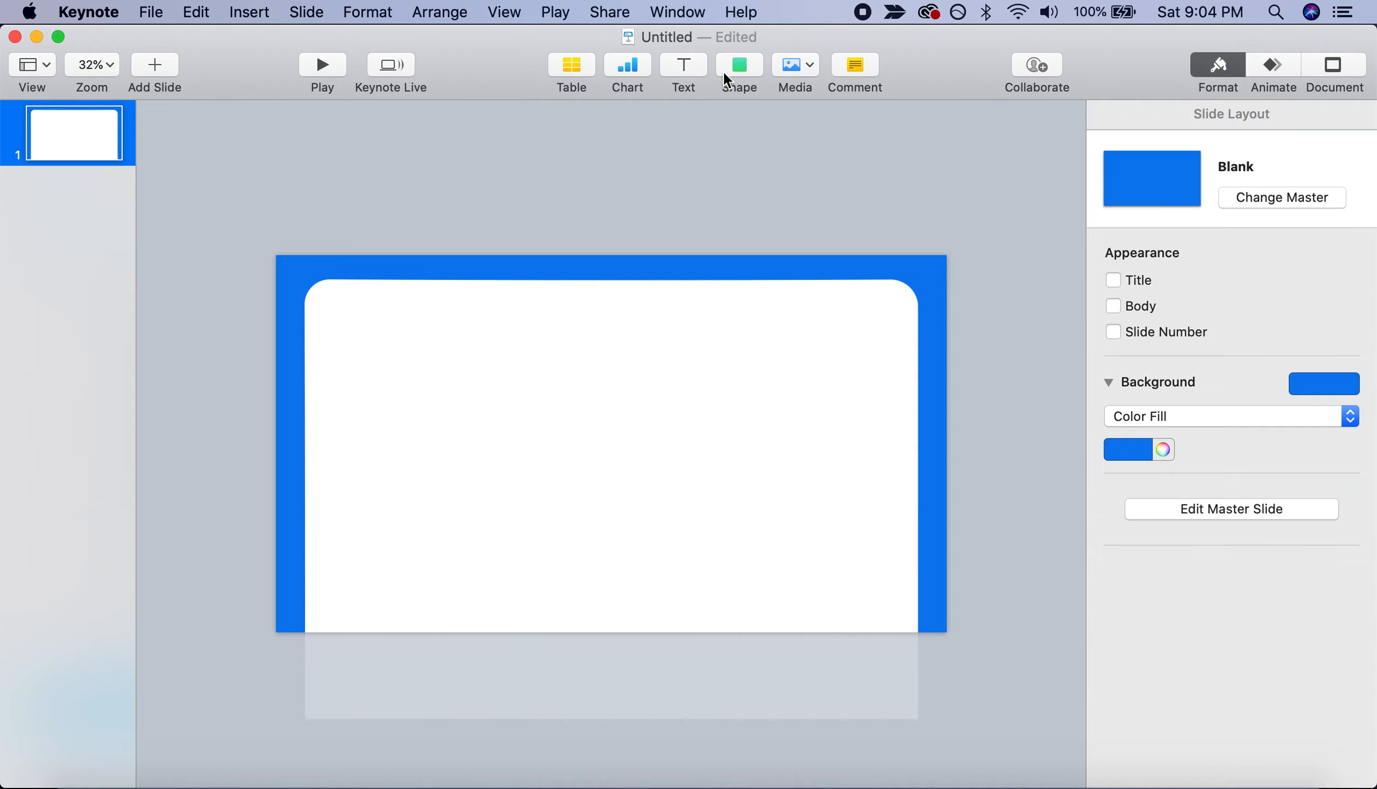
click(753, 67)
click(728, 167)
drag(611, 443, 440, 653)
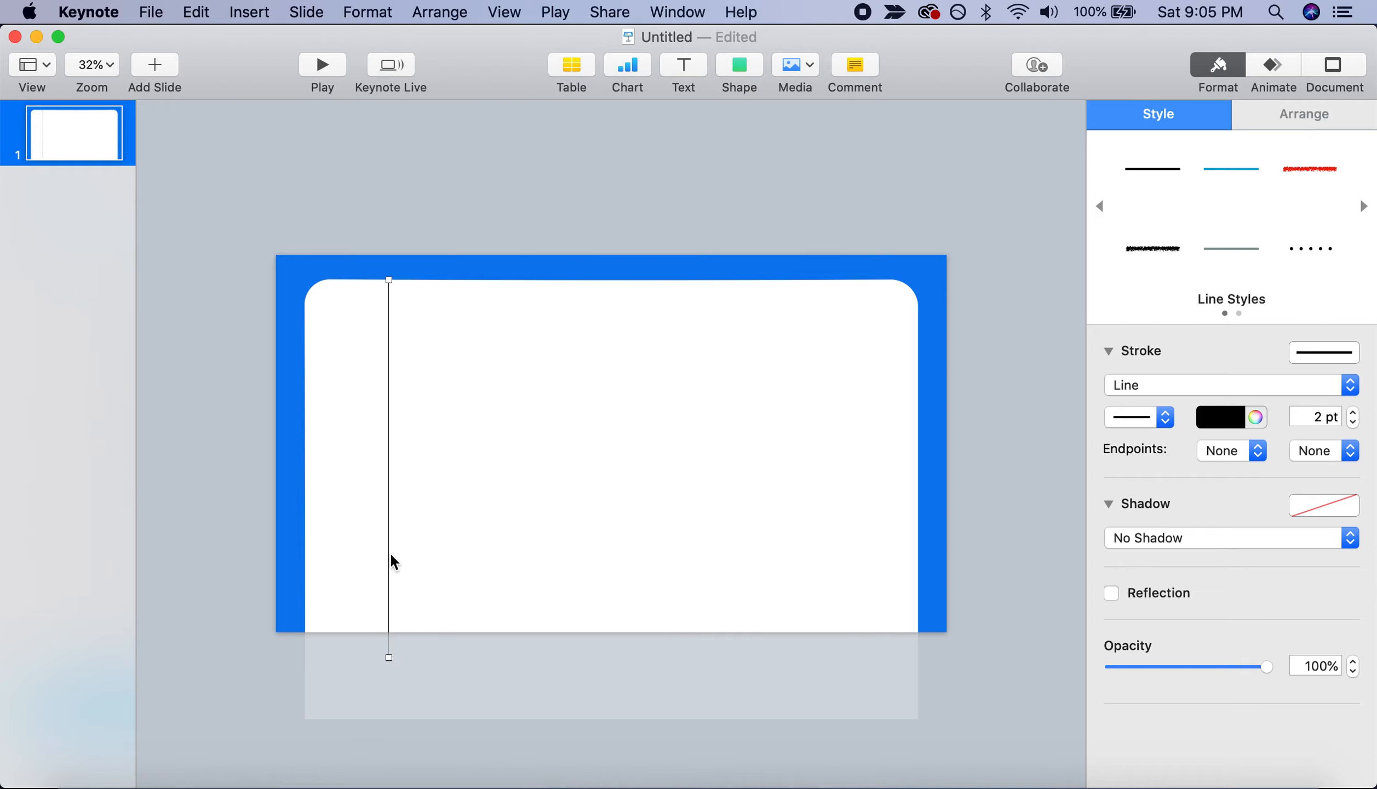
click(391, 555)
drag(391, 556, 394, 555)
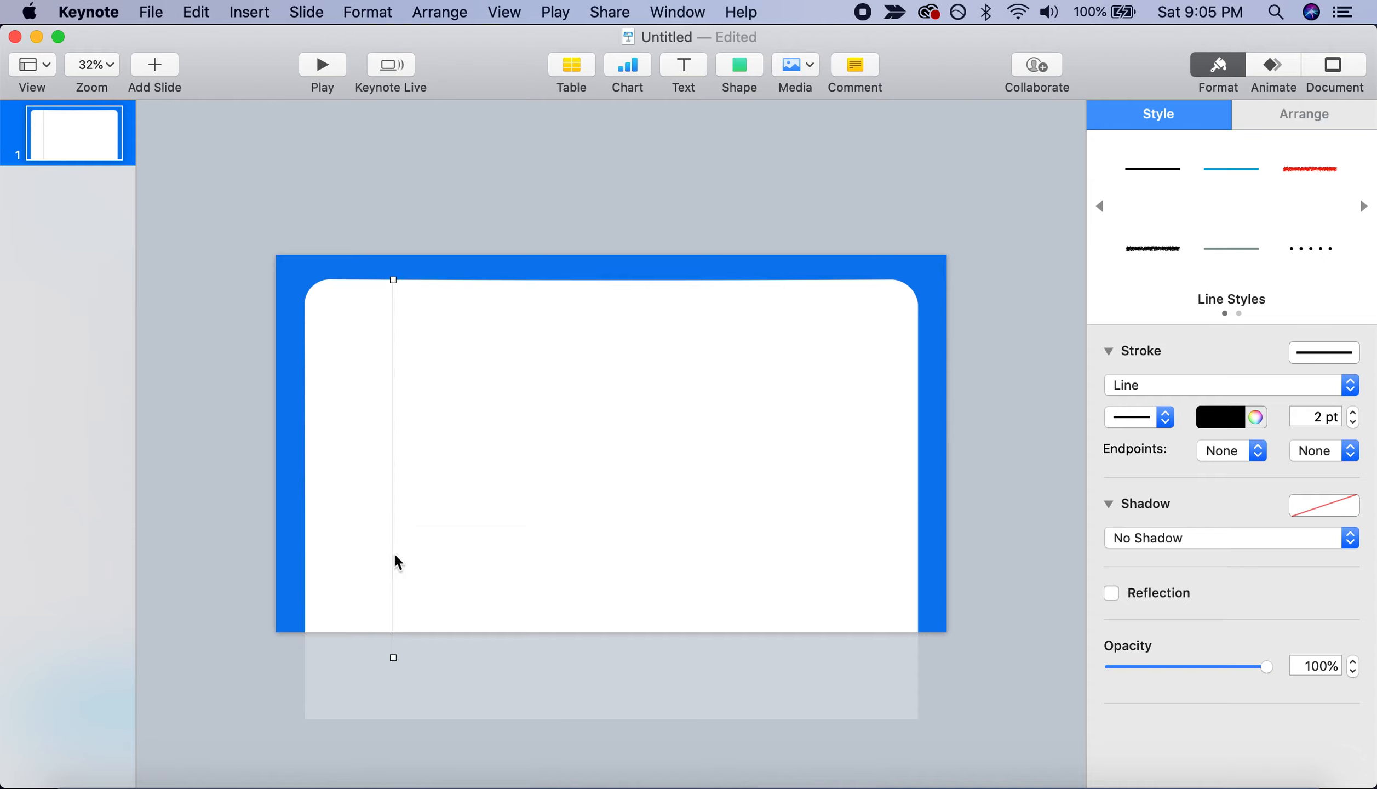
Set the vertical line's stroke width to 5 pt and its colour to Mercury
click(1319, 416)
key(BackSpace)
key(Return)
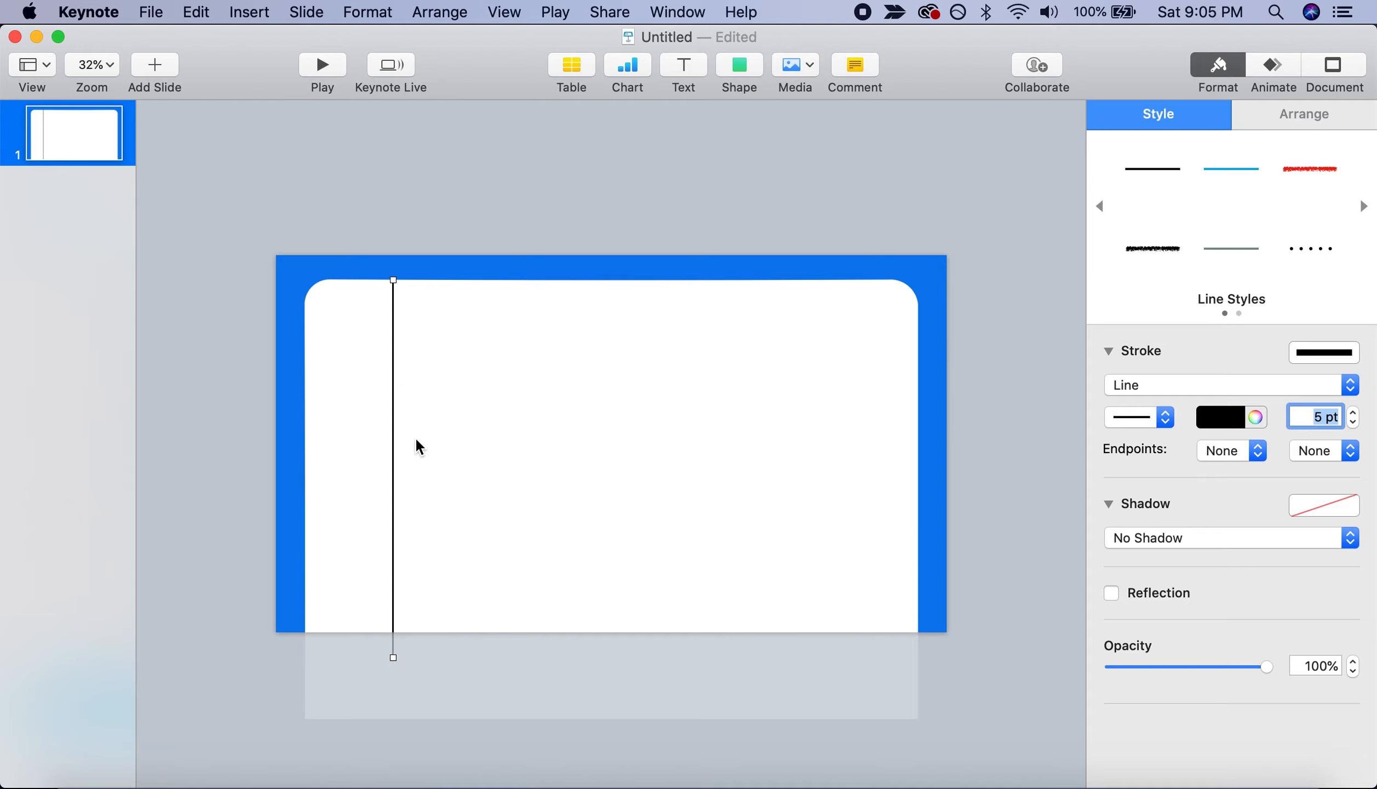
click(1253, 418)
click(1286, 370)
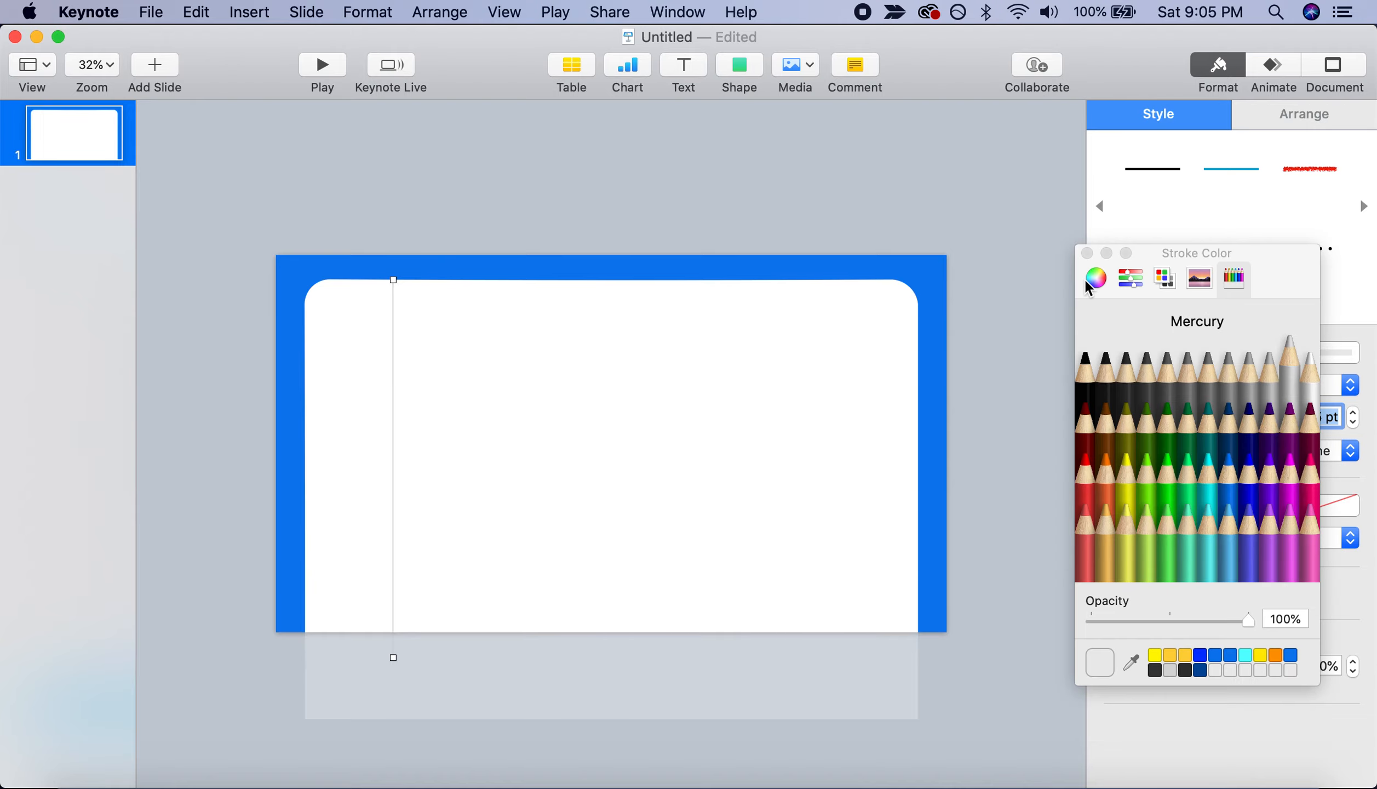
click(1087, 253)
click(521, 423)
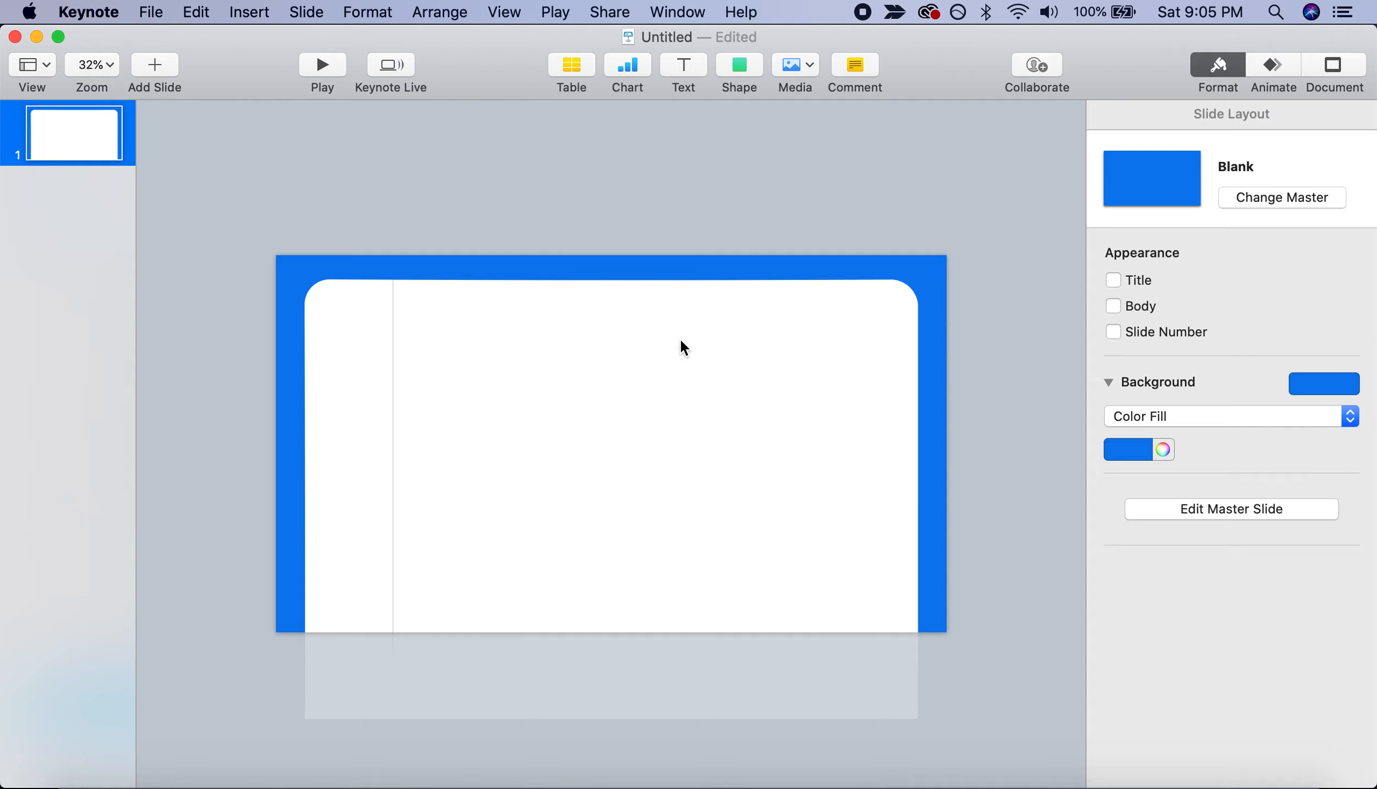
Make a horizontal copy of the vertical line near the panel's top and stretch it between the panel's side edges
click(392, 442)
drag(398, 303, 876, 547)
drag(786, 624, 719, 336)
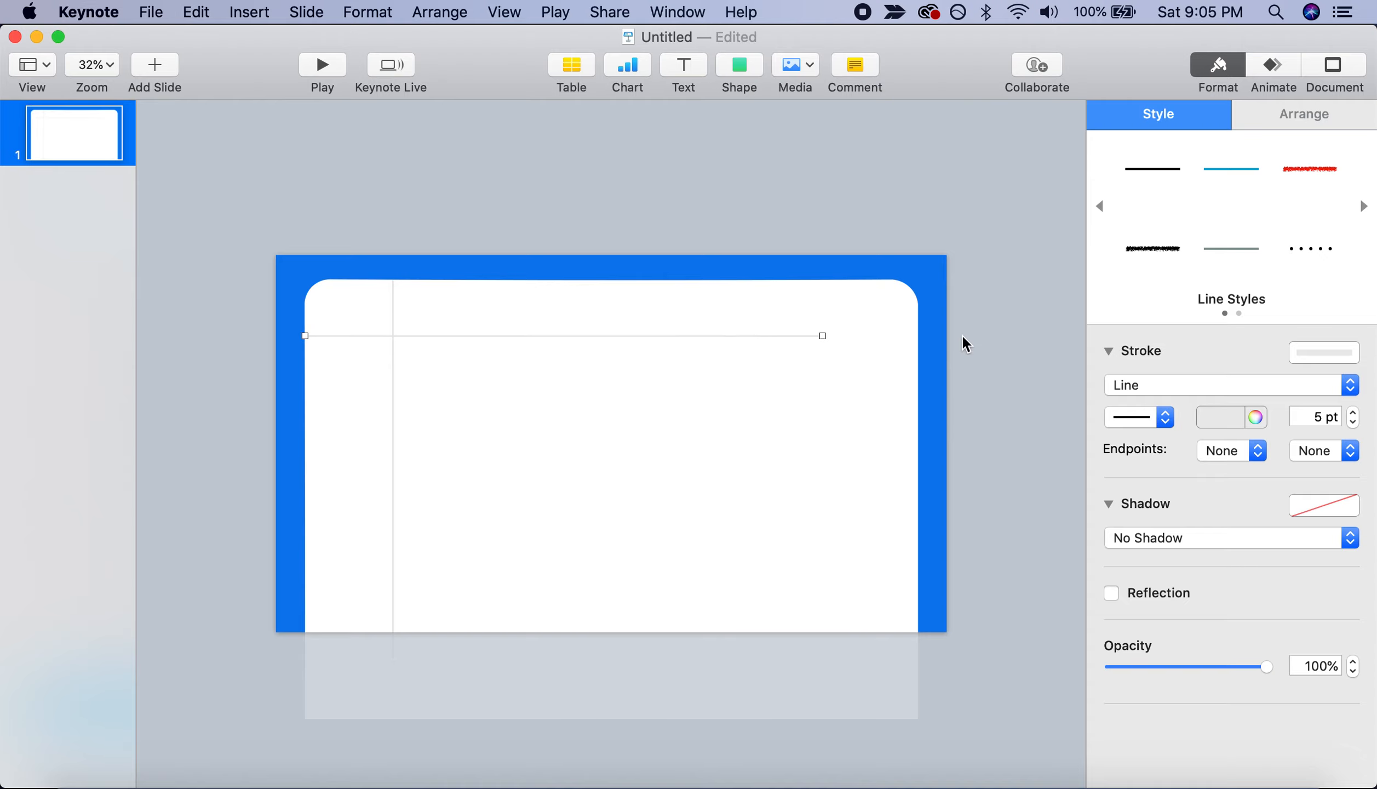
drag(820, 336, 917, 344)
Check up close how both ends of the horizontal line meet the white panel's side edges
scroll(918, 343, up, 5)
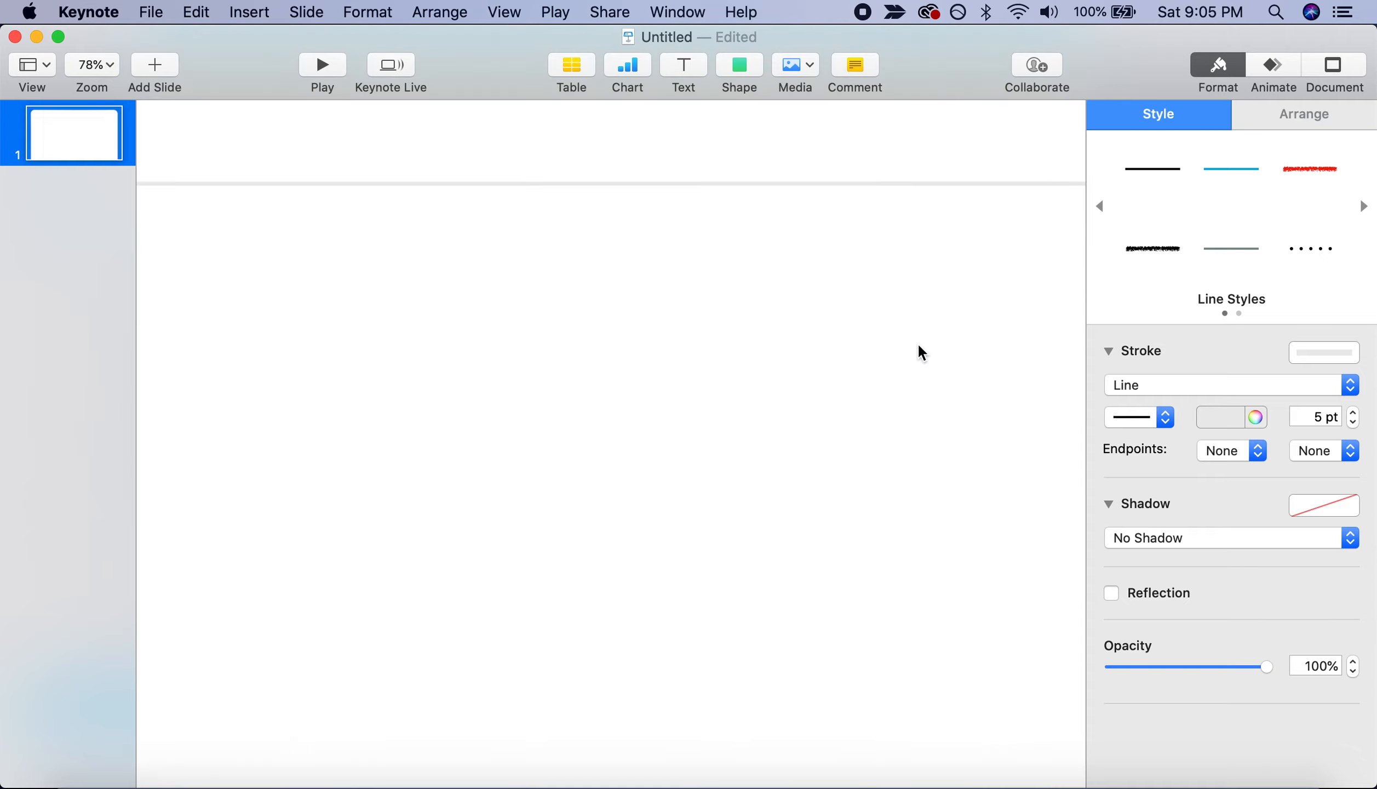
scroll(918, 346, up, 3)
scroll(917, 346, left, 3)
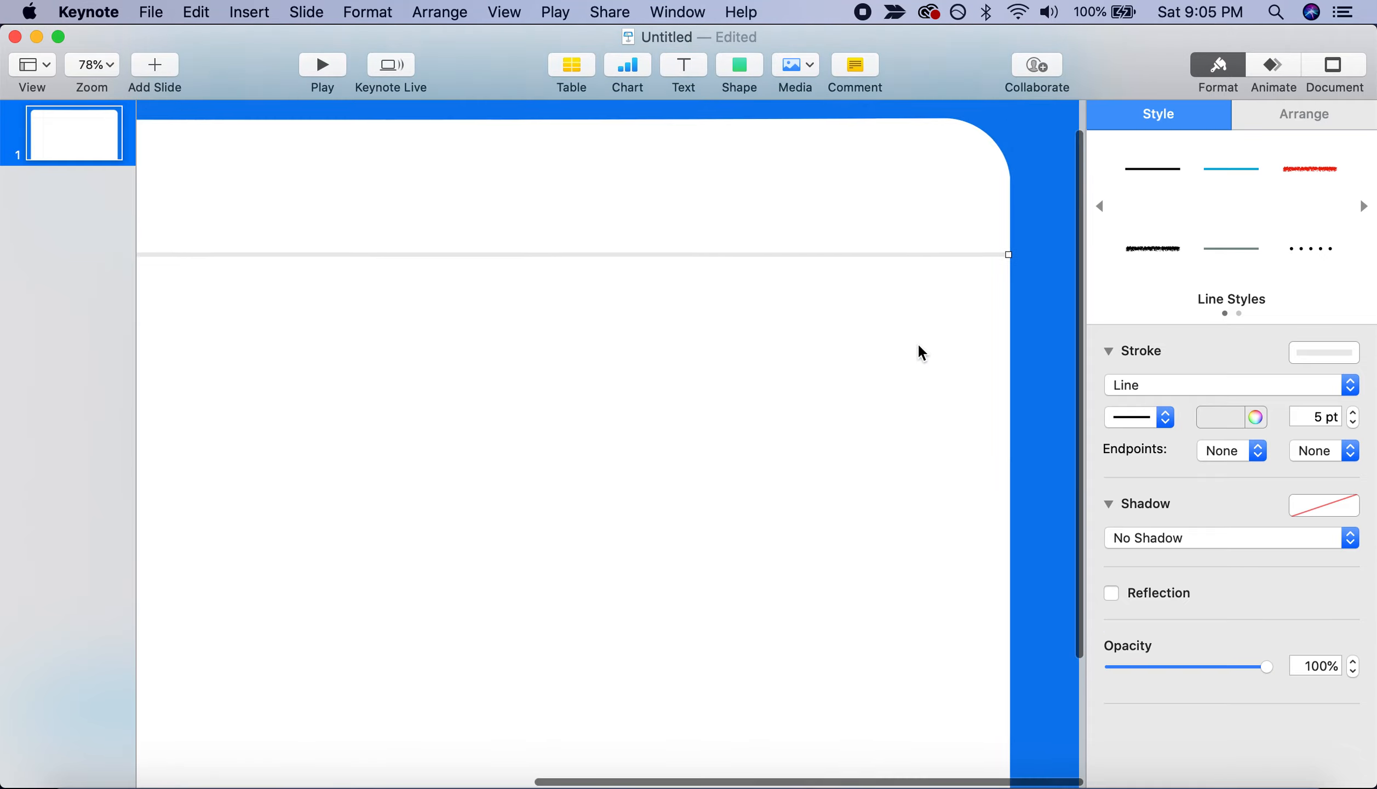
click(1016, 355)
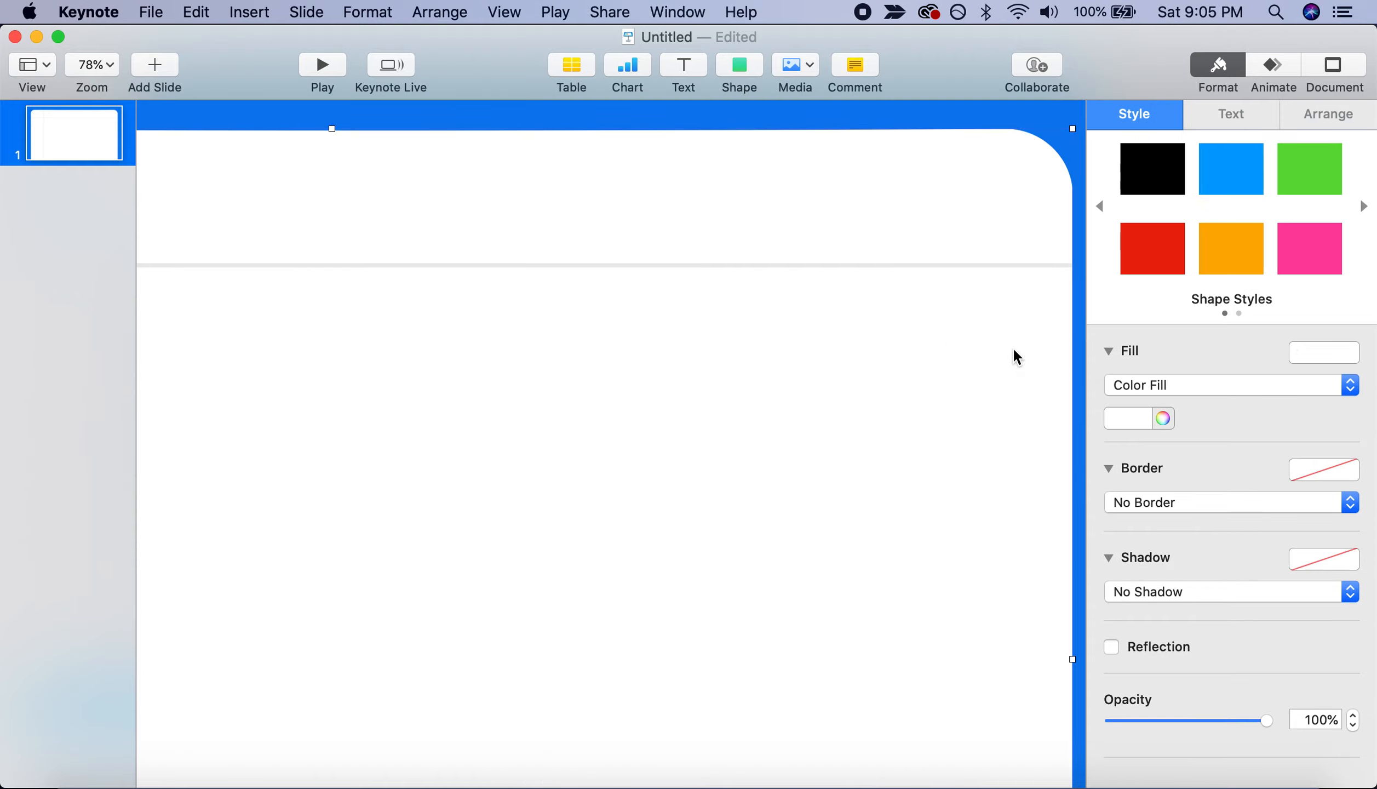
scroll(1074, 270, left, 3)
scroll(1074, 274, left, 8)
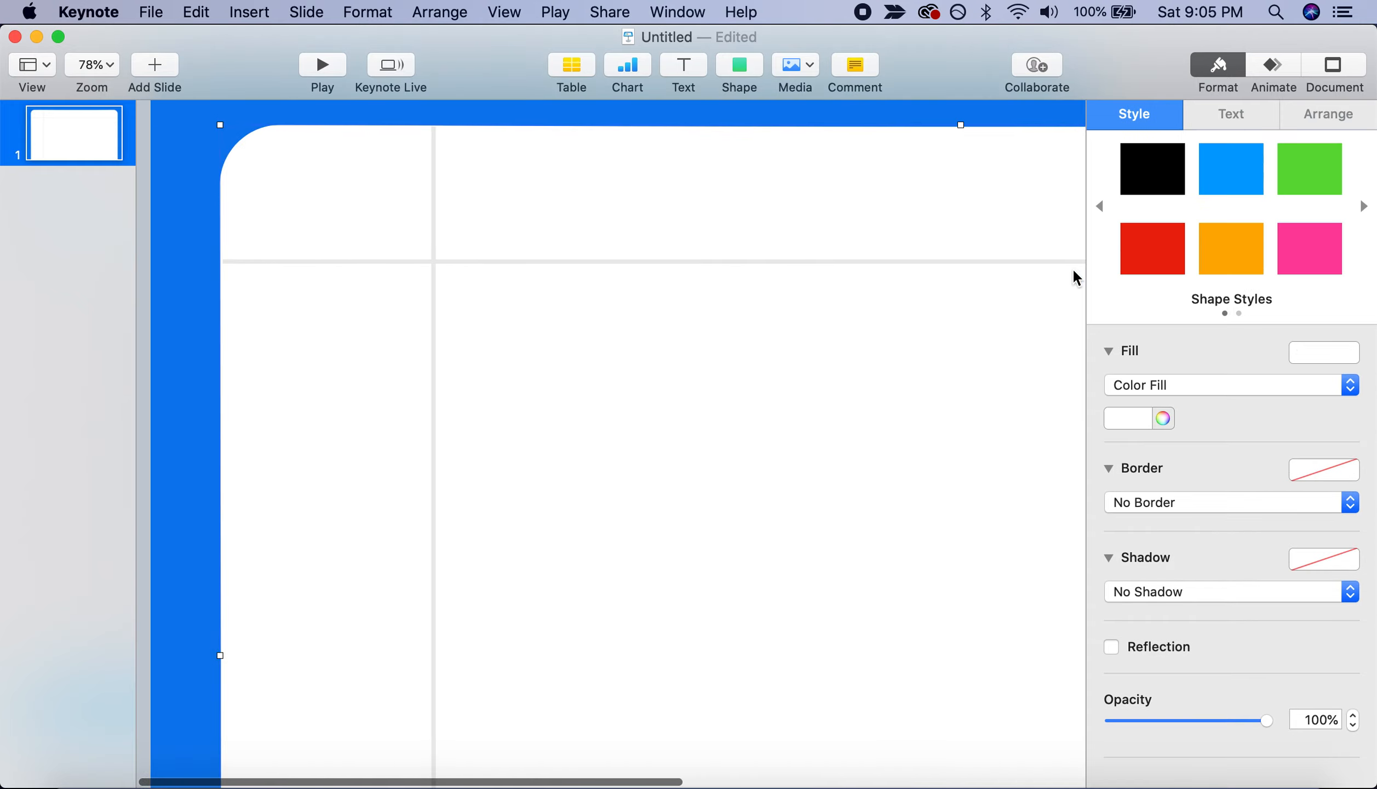
click(252, 266)
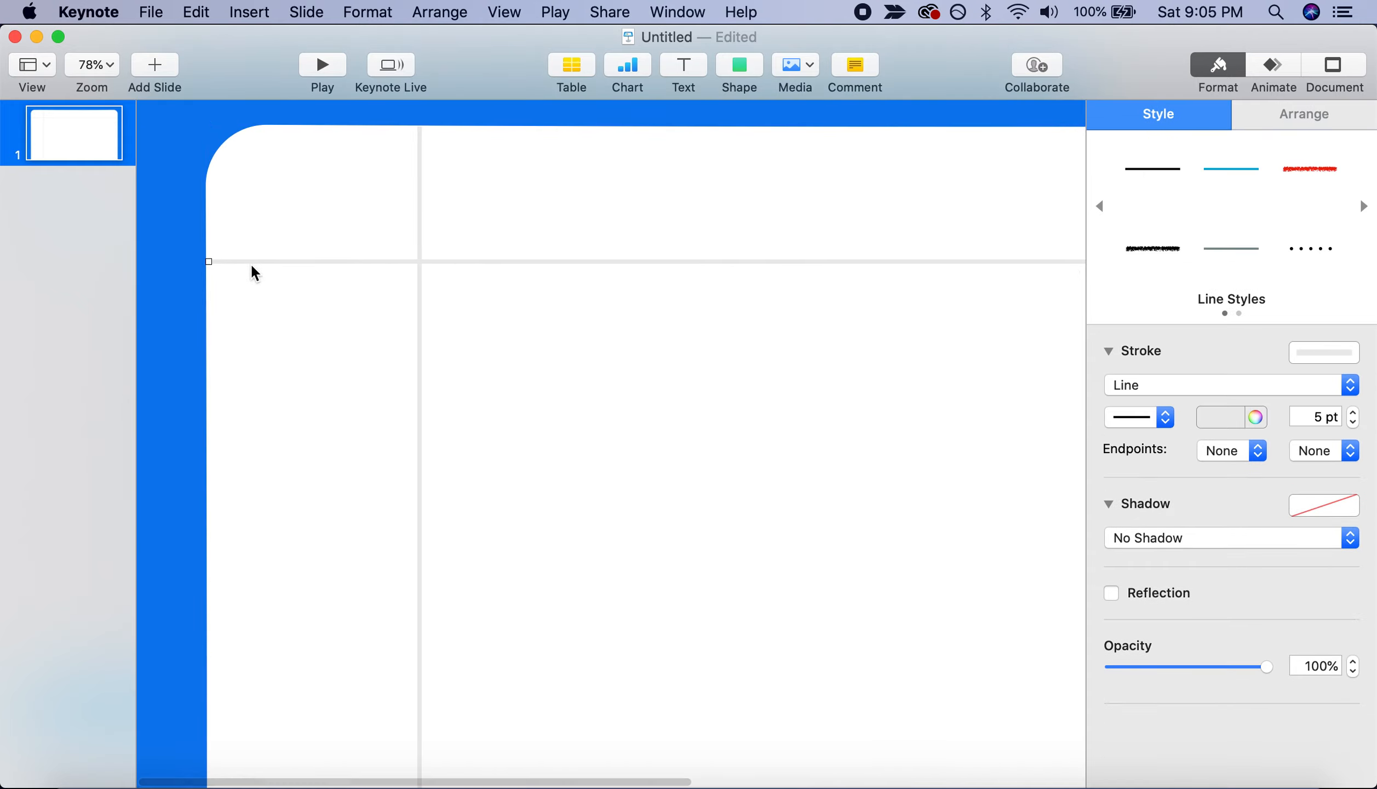
Duplicate the horizontal line 16 times and move the last copy just below the slide's bottom edge
key(super+shift+0)
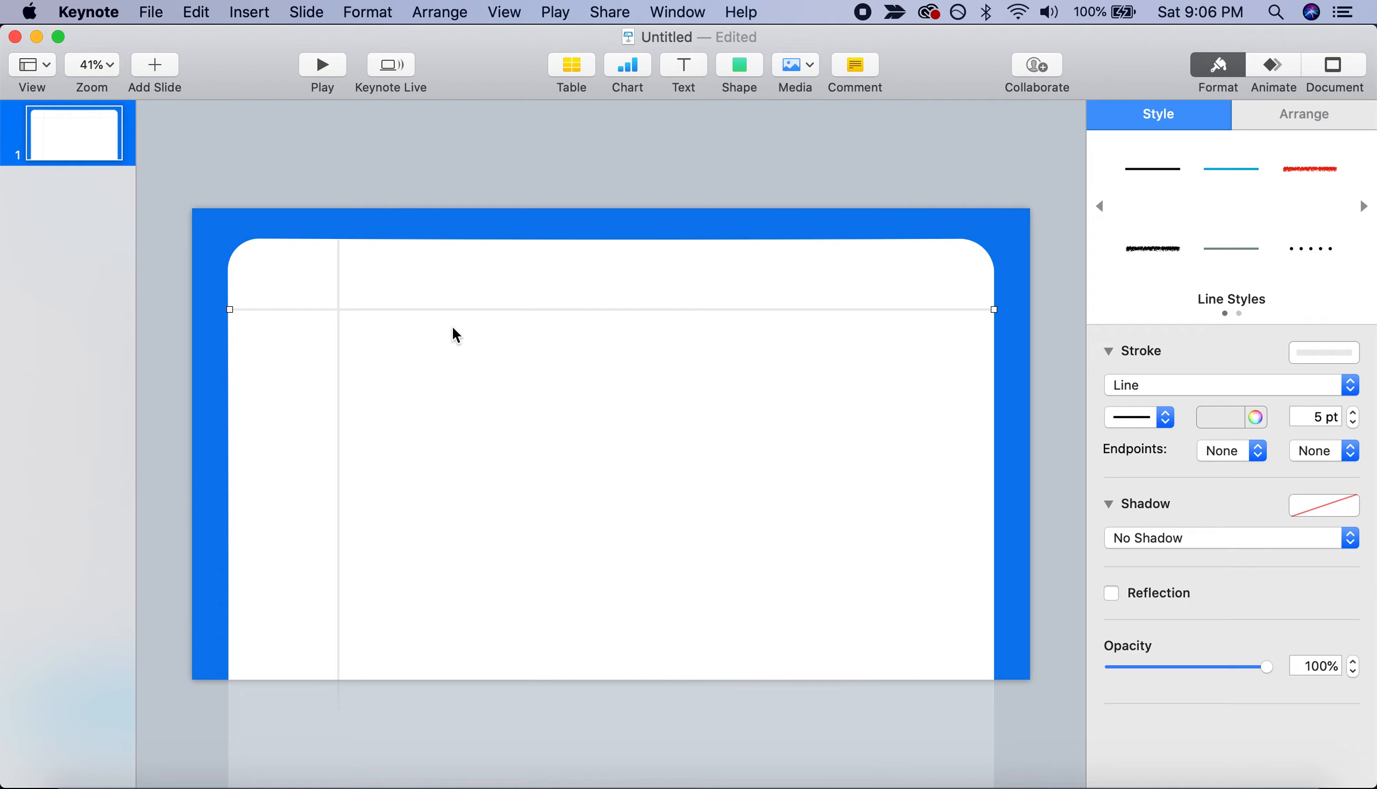
key(super+d)
key(super+d)
key(super+d)
key(super+d)
key(super+d)
key(super+d)
key(super+d)
key(super+d)
key(super+d)
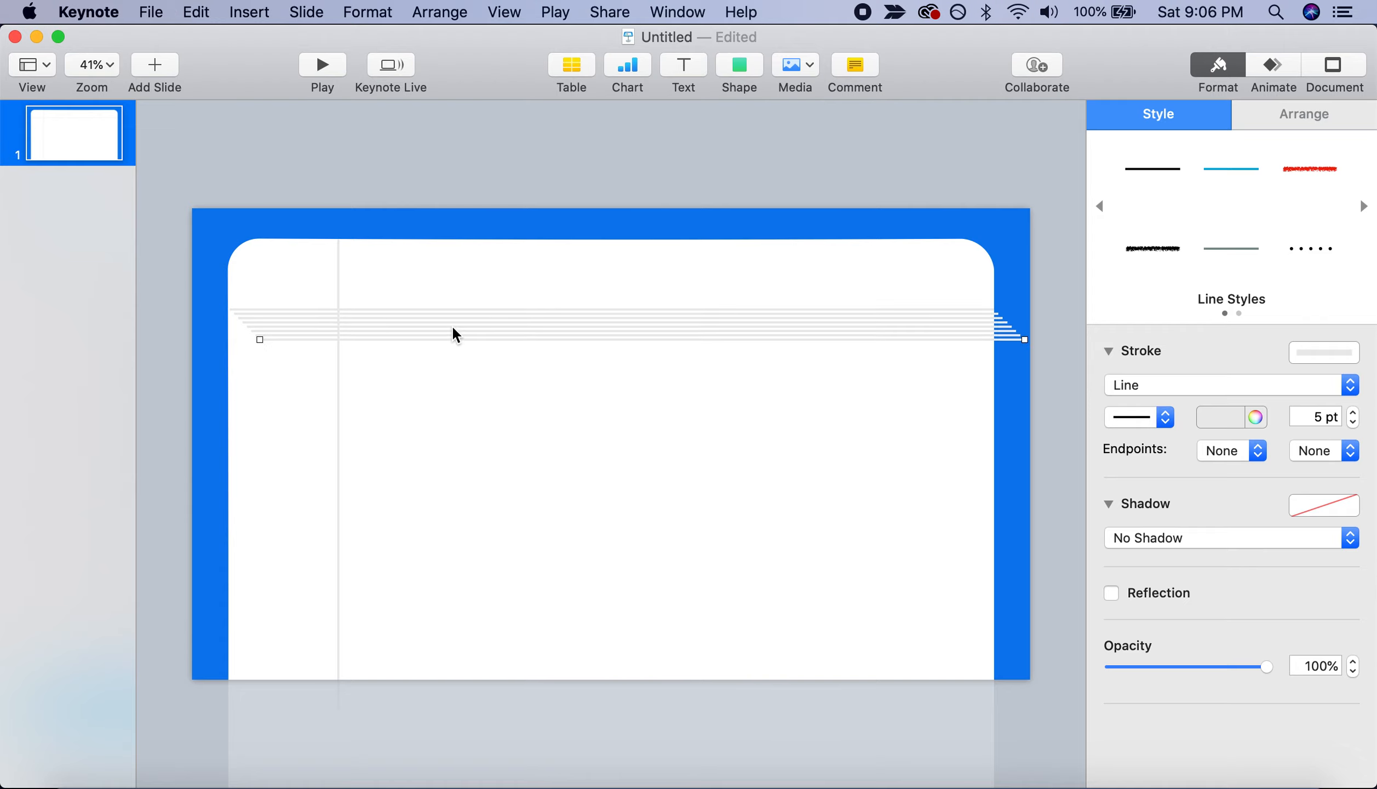
key(super+d)
key(super+d)
key(super+d)
key(super+d)
key(super+d)
key(super+d)
key(super+d)
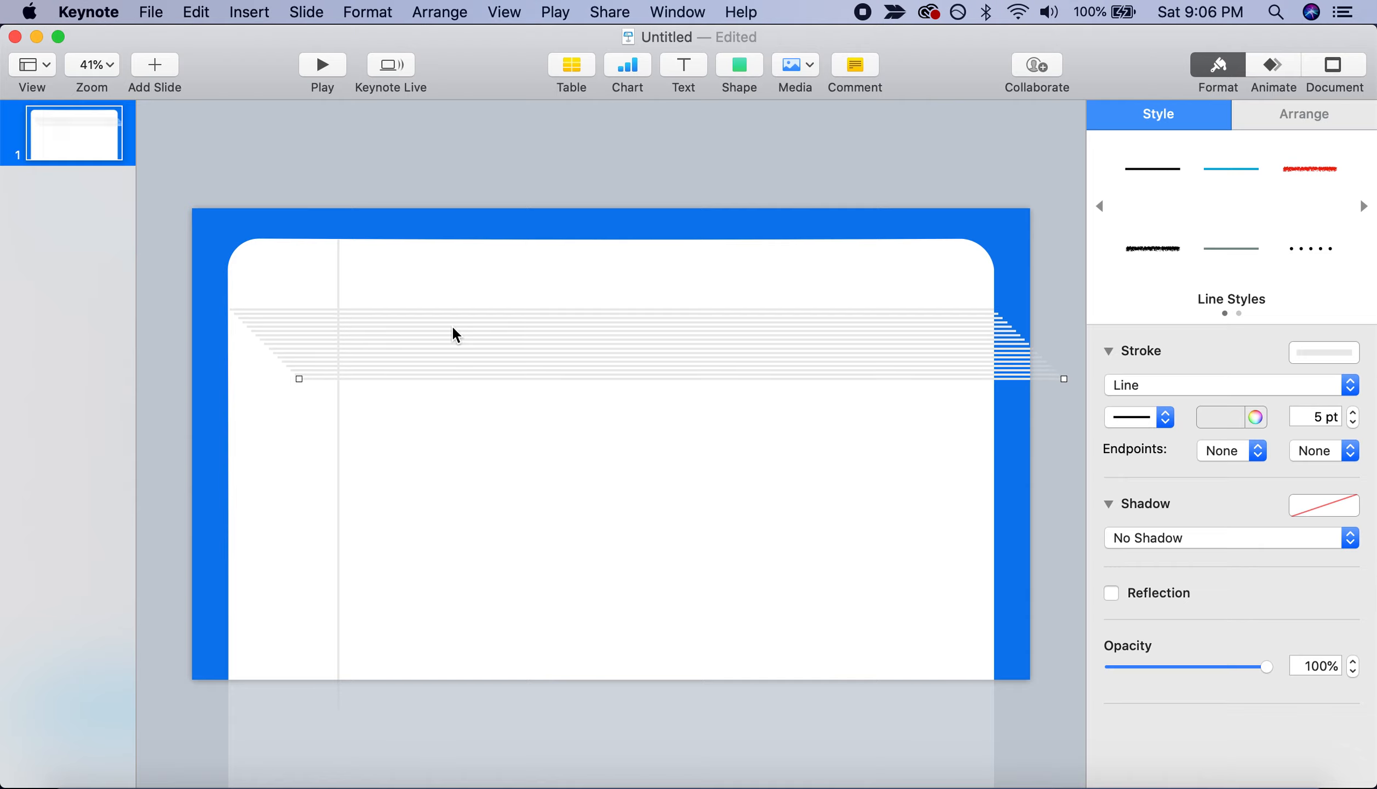
drag(450, 383, 384, 716)
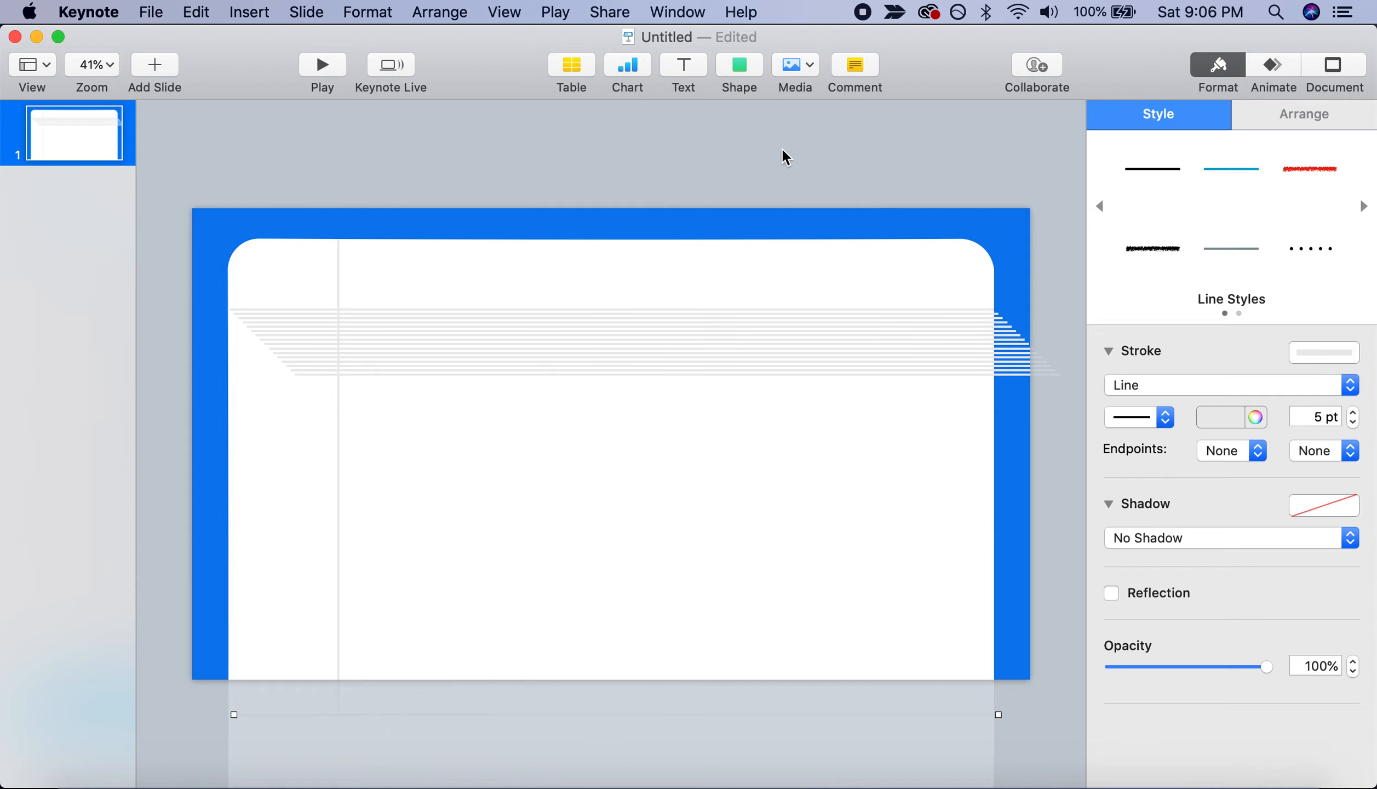
Select all the horizontal lines without the white panel and align them to the left
drag(782, 150, 799, 745)
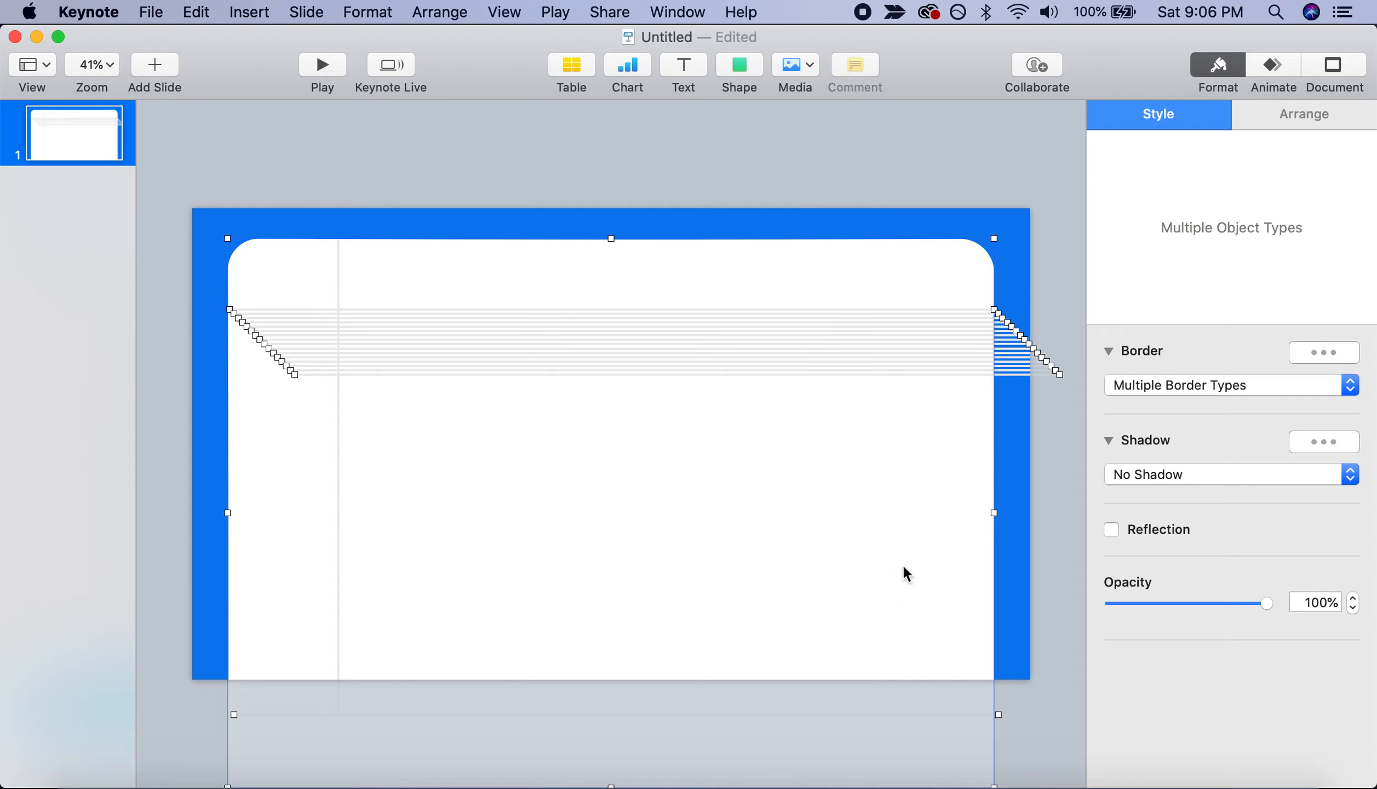
super+click(831, 485)
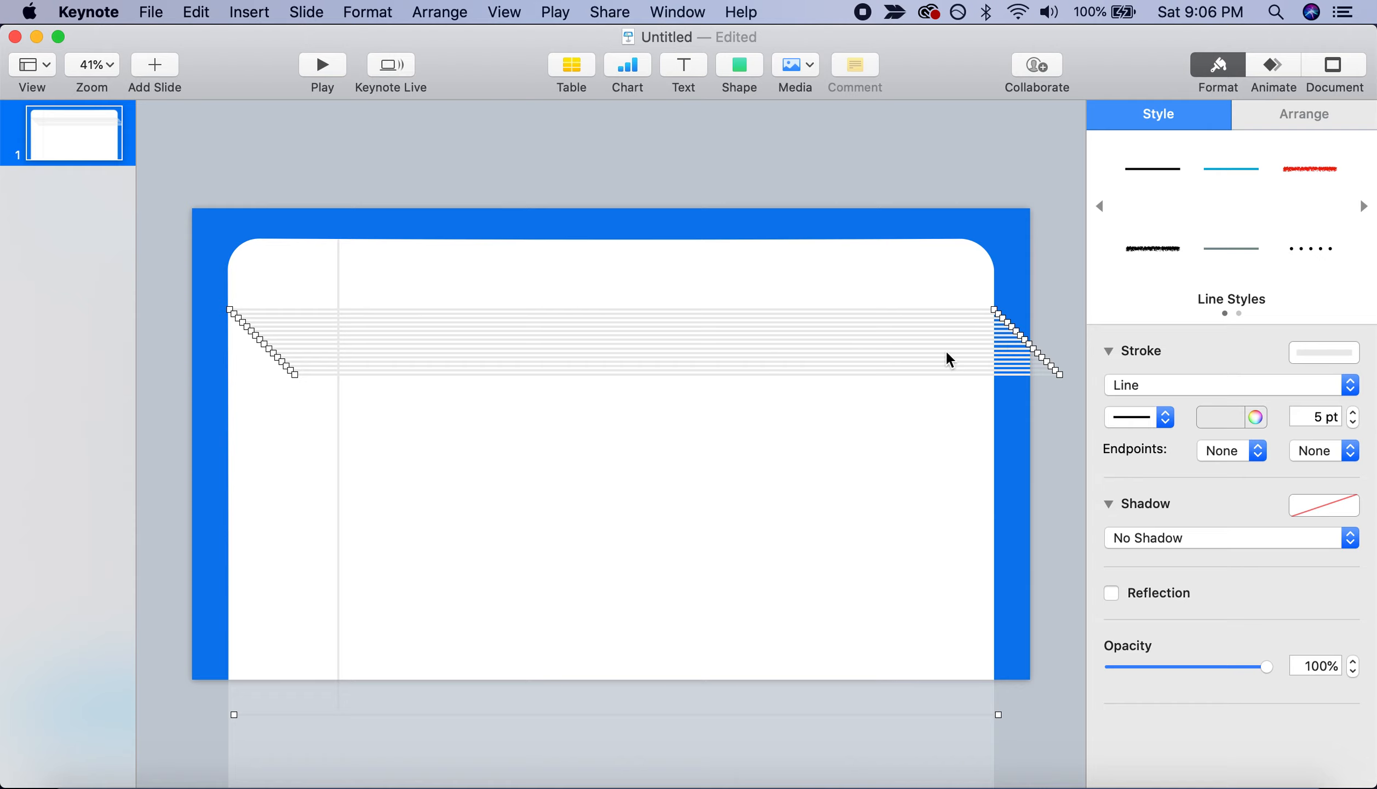
right_click(916, 360)
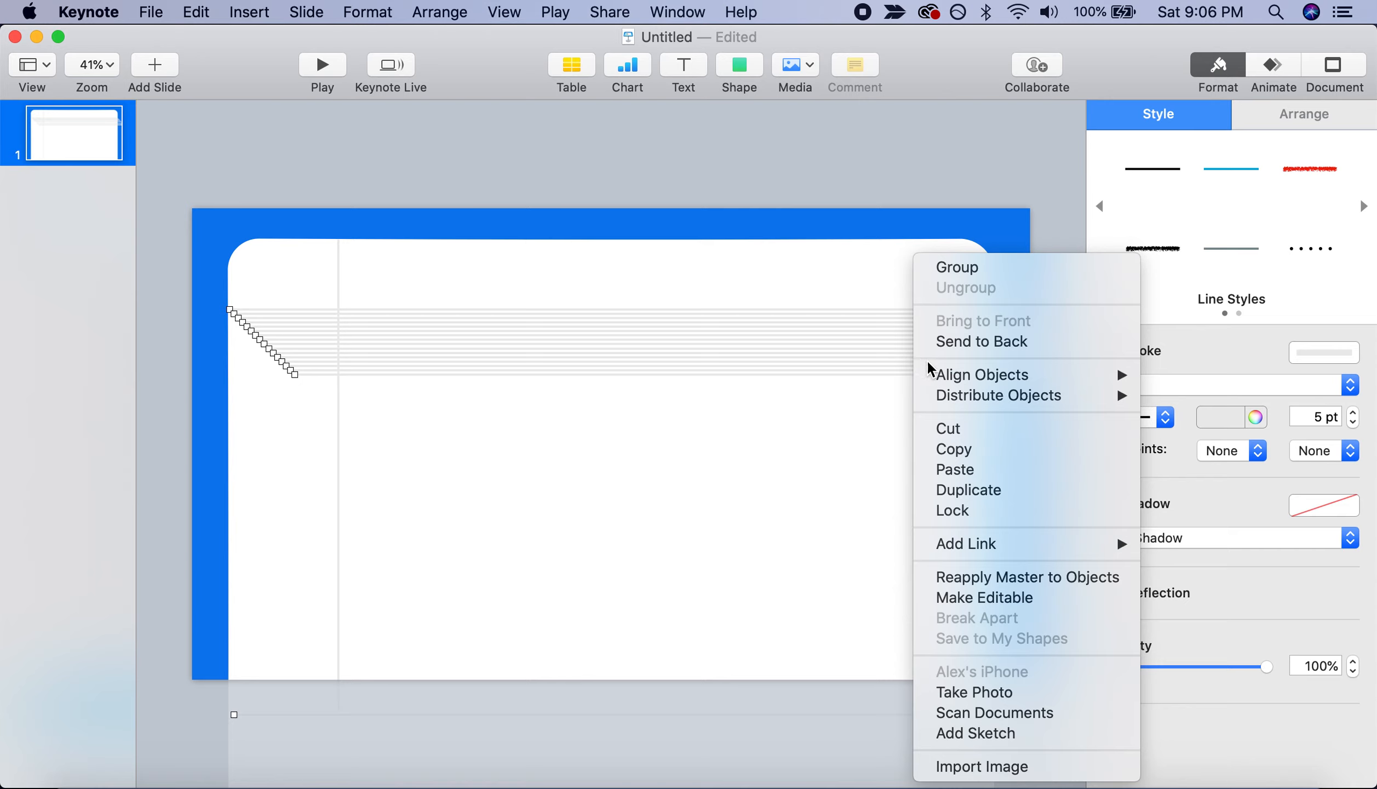
mouse_move(940, 376)
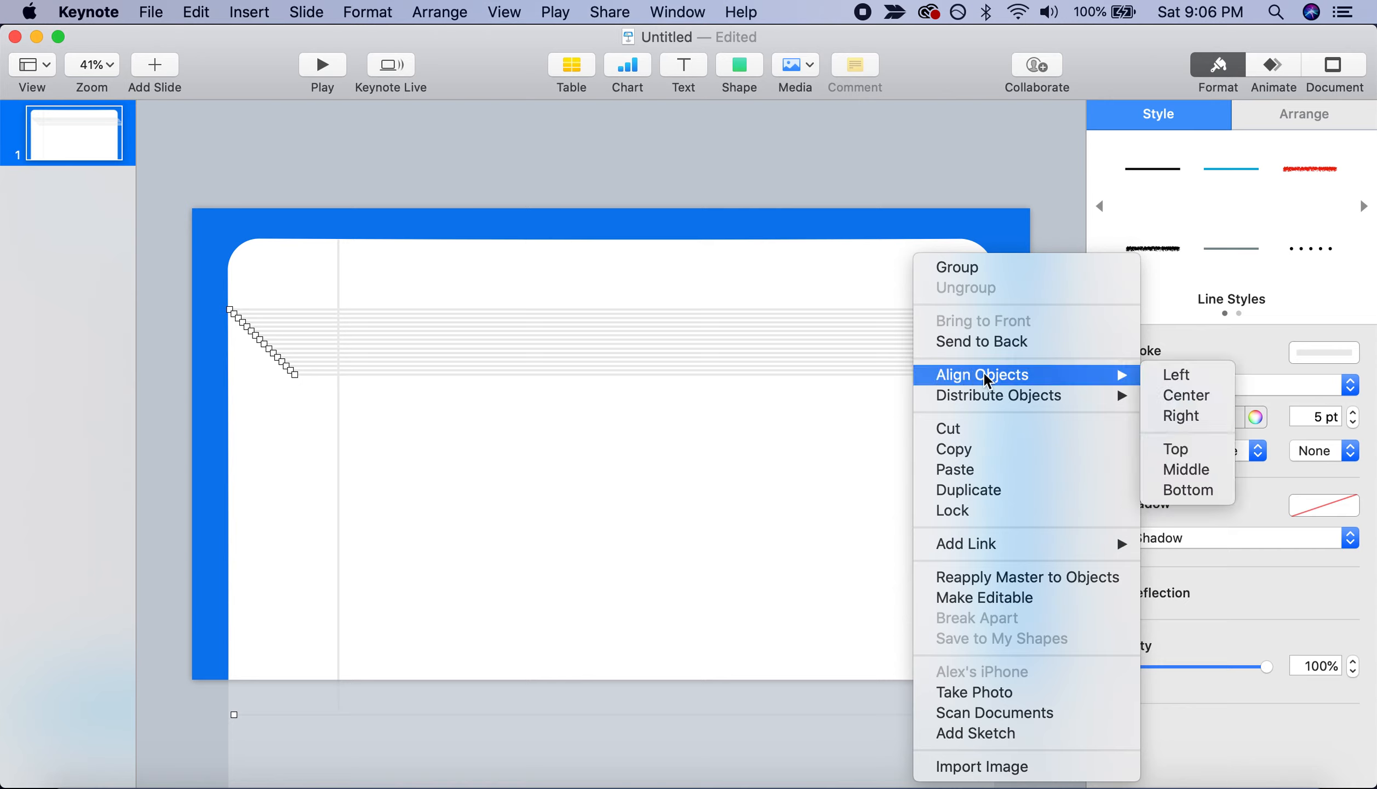
click(1176, 375)
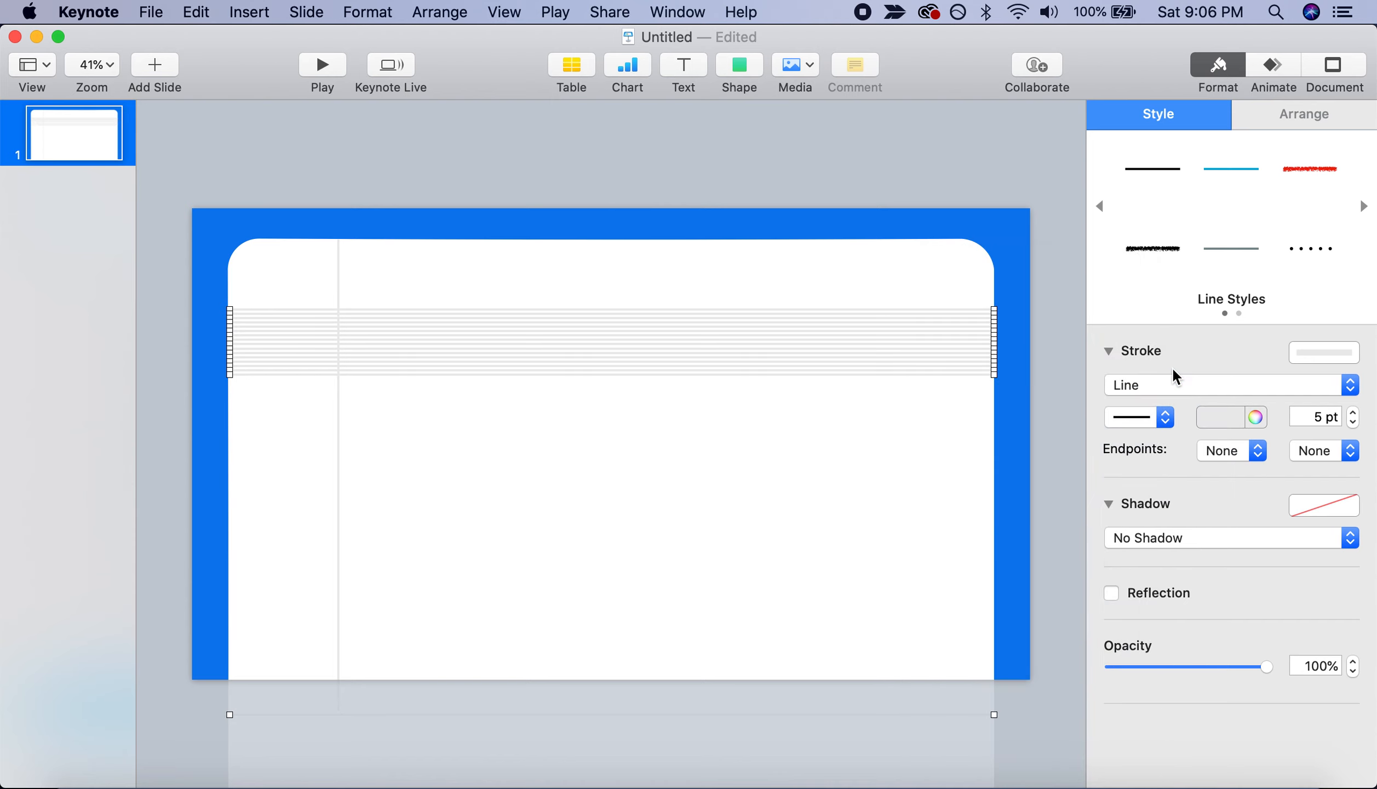
click(1015, 444)
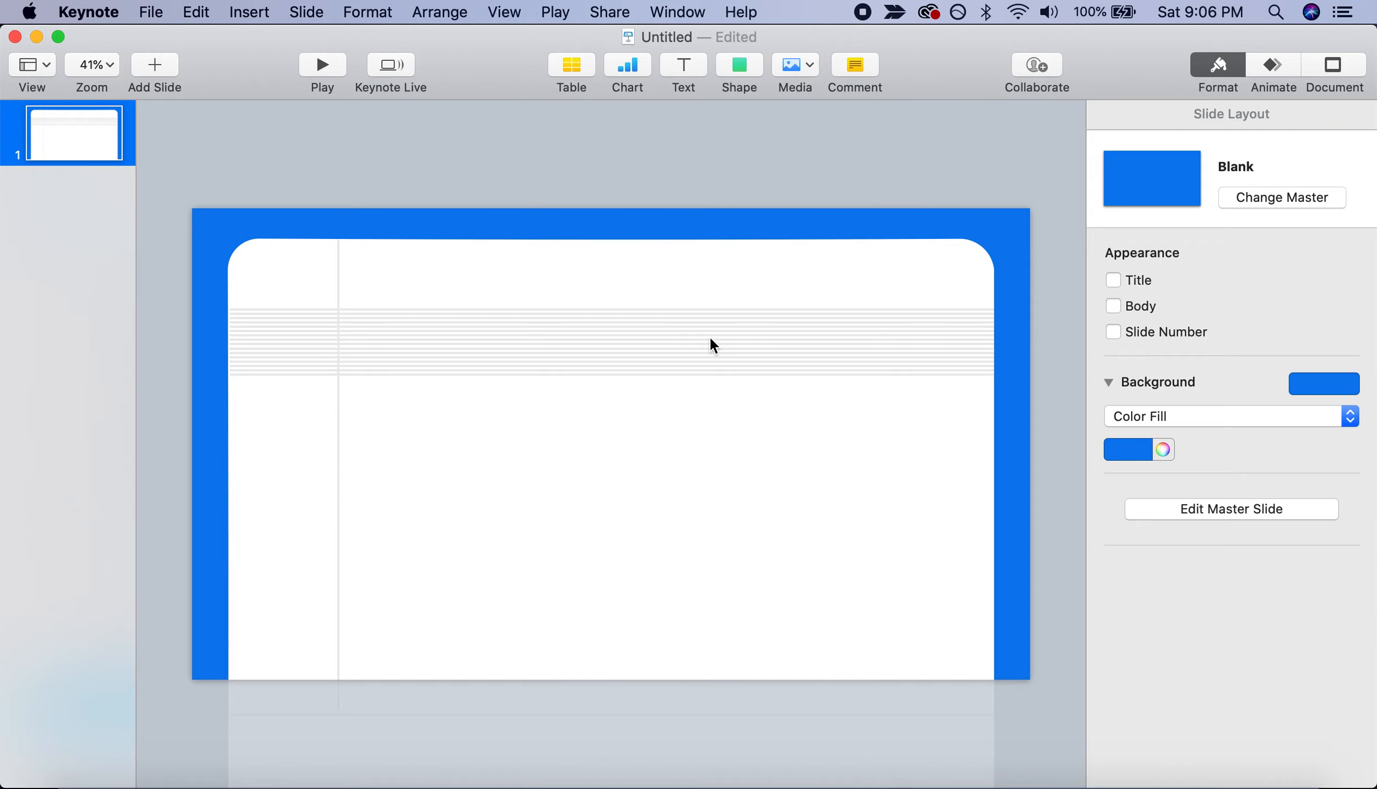
Select all the horizontal lines without the white panel and distribute them evenly down its height
drag(710, 138, 725, 749)
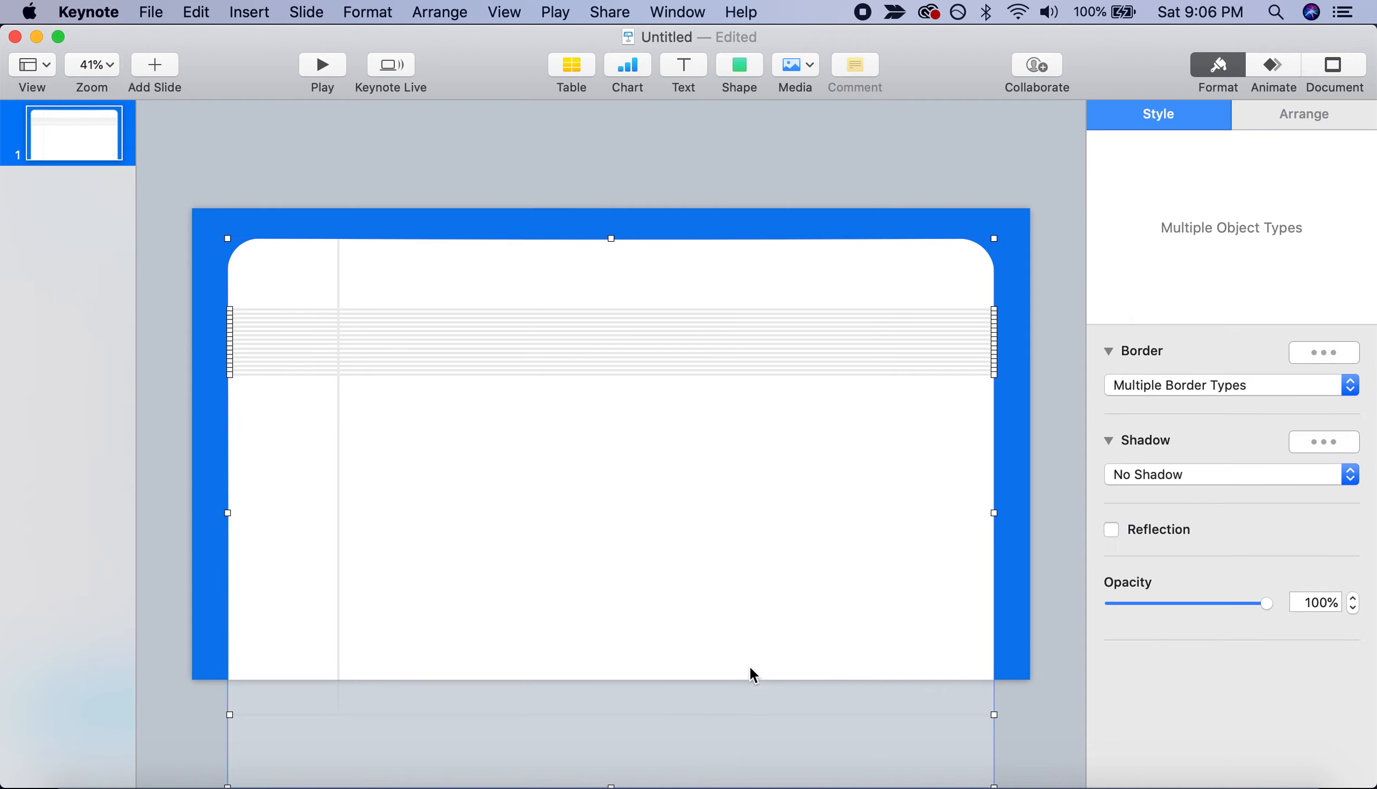
right_click(797, 518)
click(693, 506)
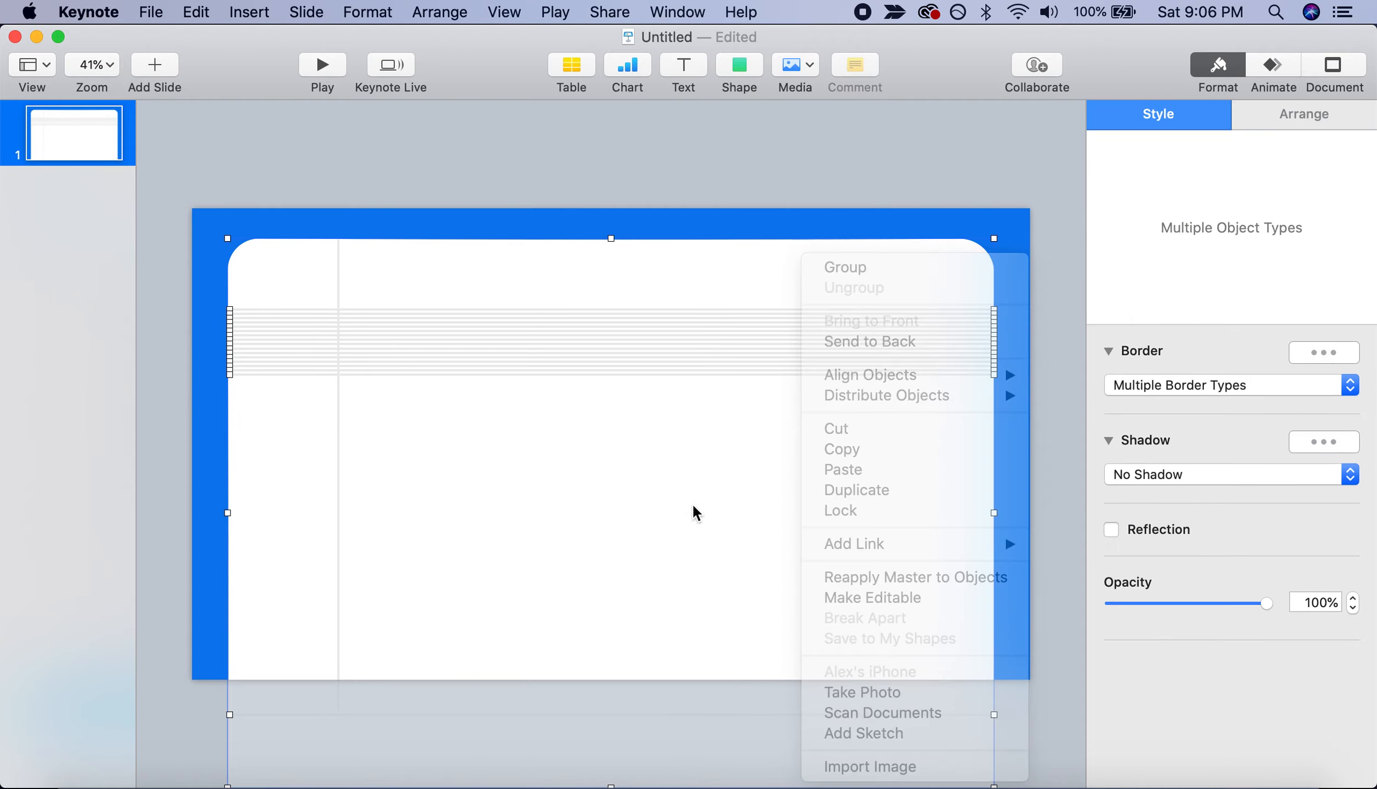
super+click(691, 493)
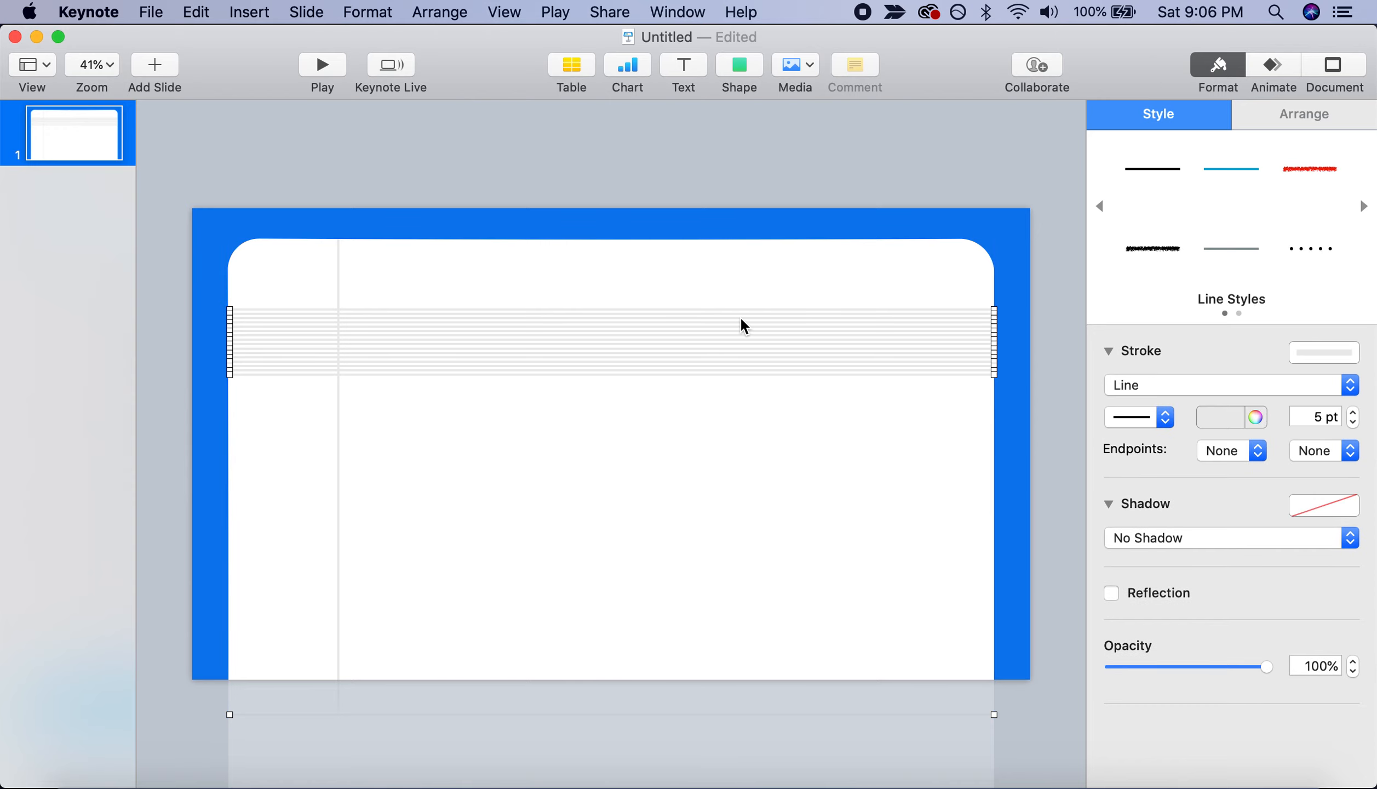
right_click(743, 341)
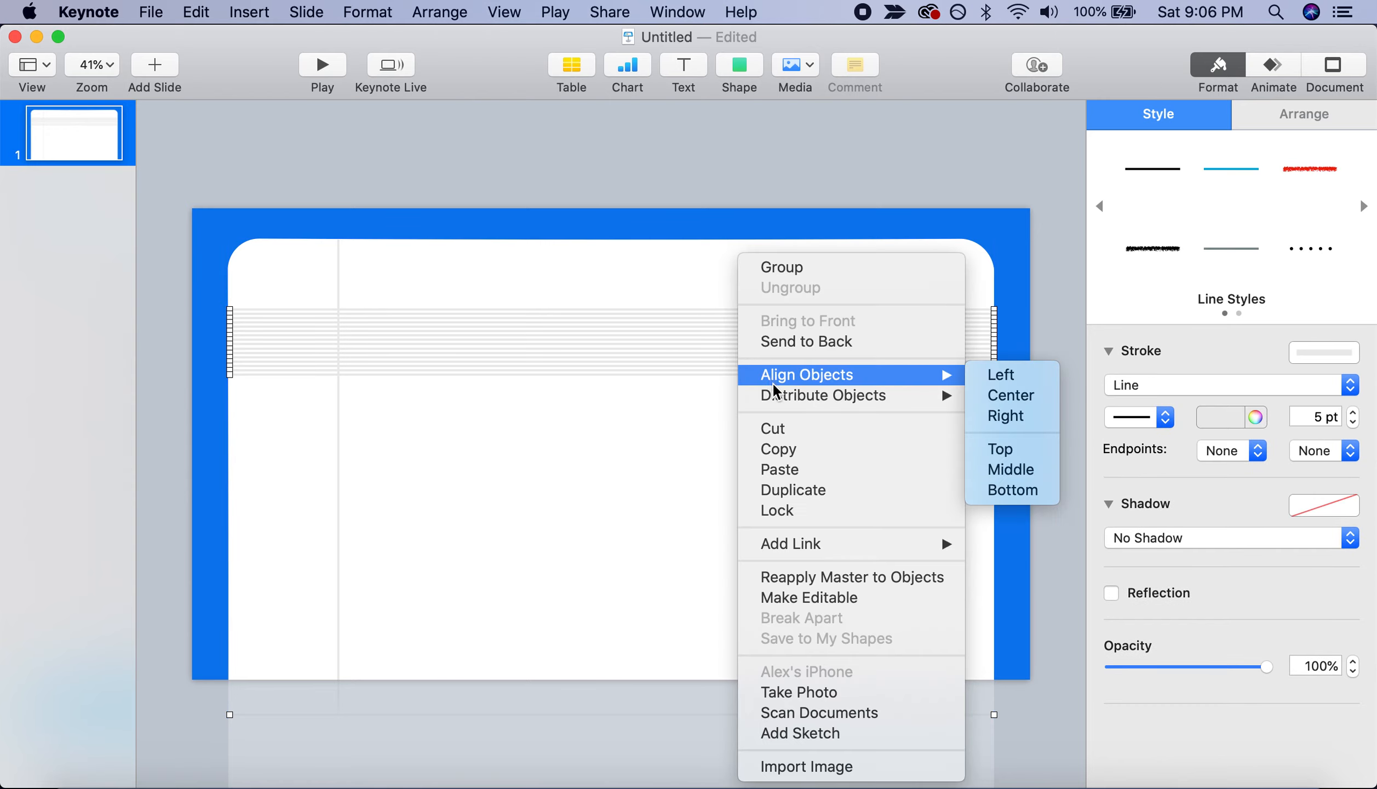
mouse_move(783, 395)
click(997, 415)
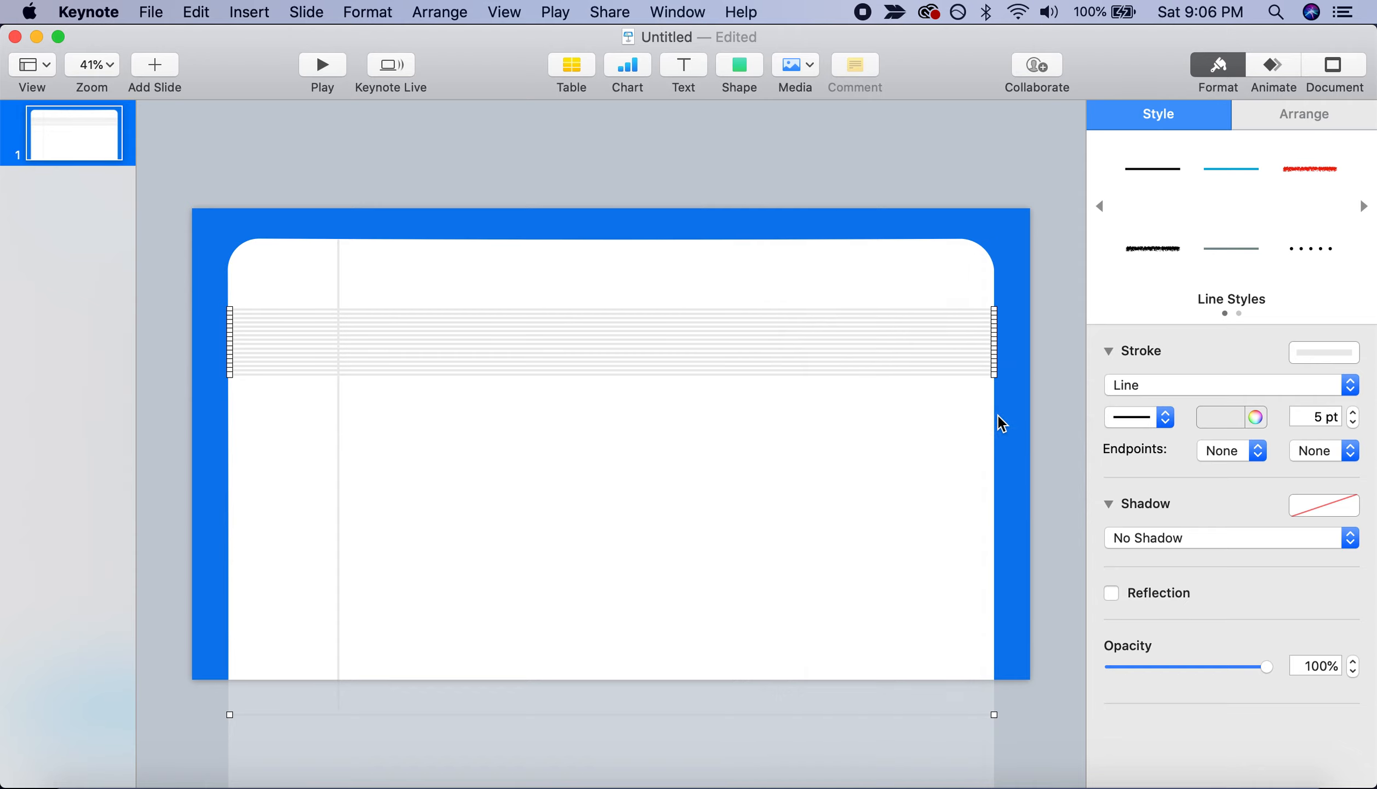
click(1038, 434)
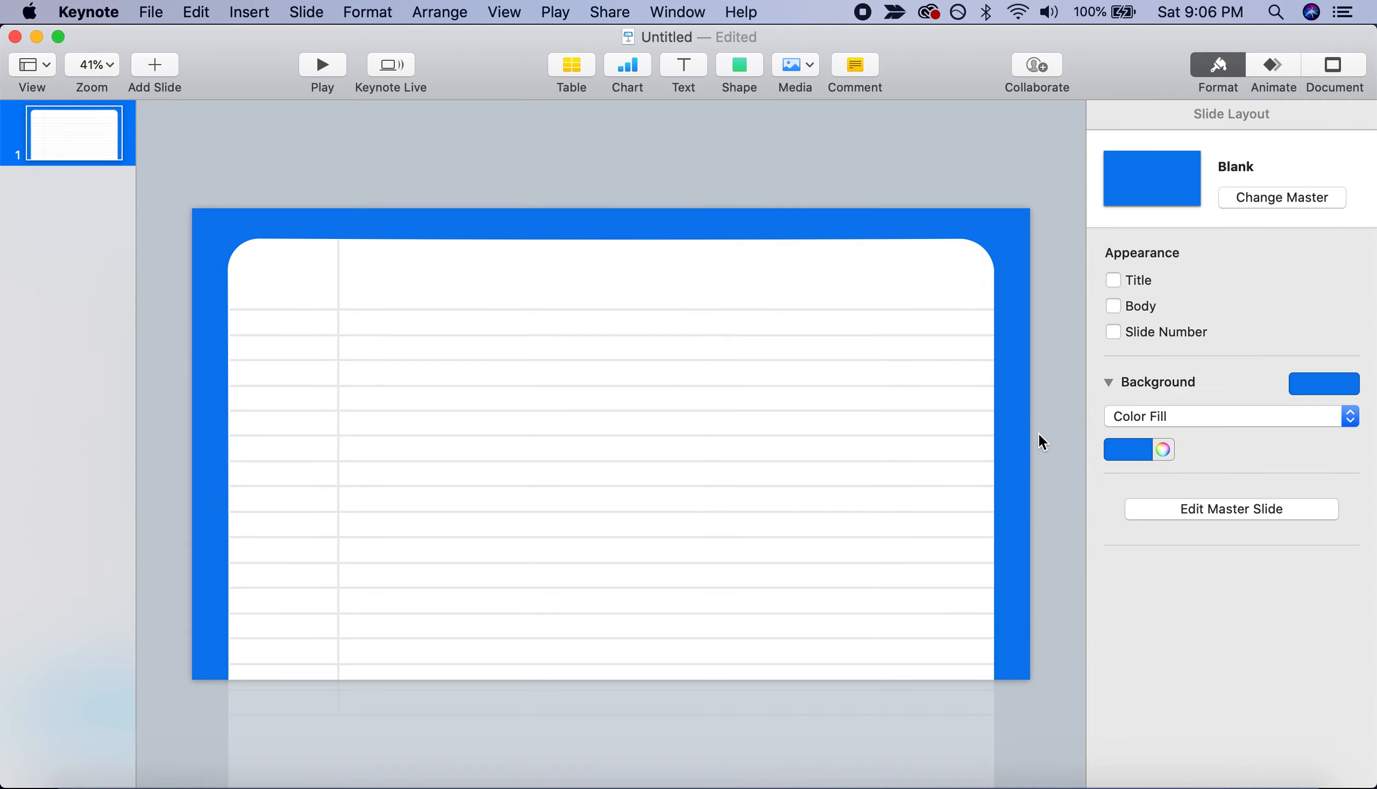
Shorten the white panel from below so it ends just past the lowest horizontal line
scroll(1038, 431, down, 3)
click(727, 697)
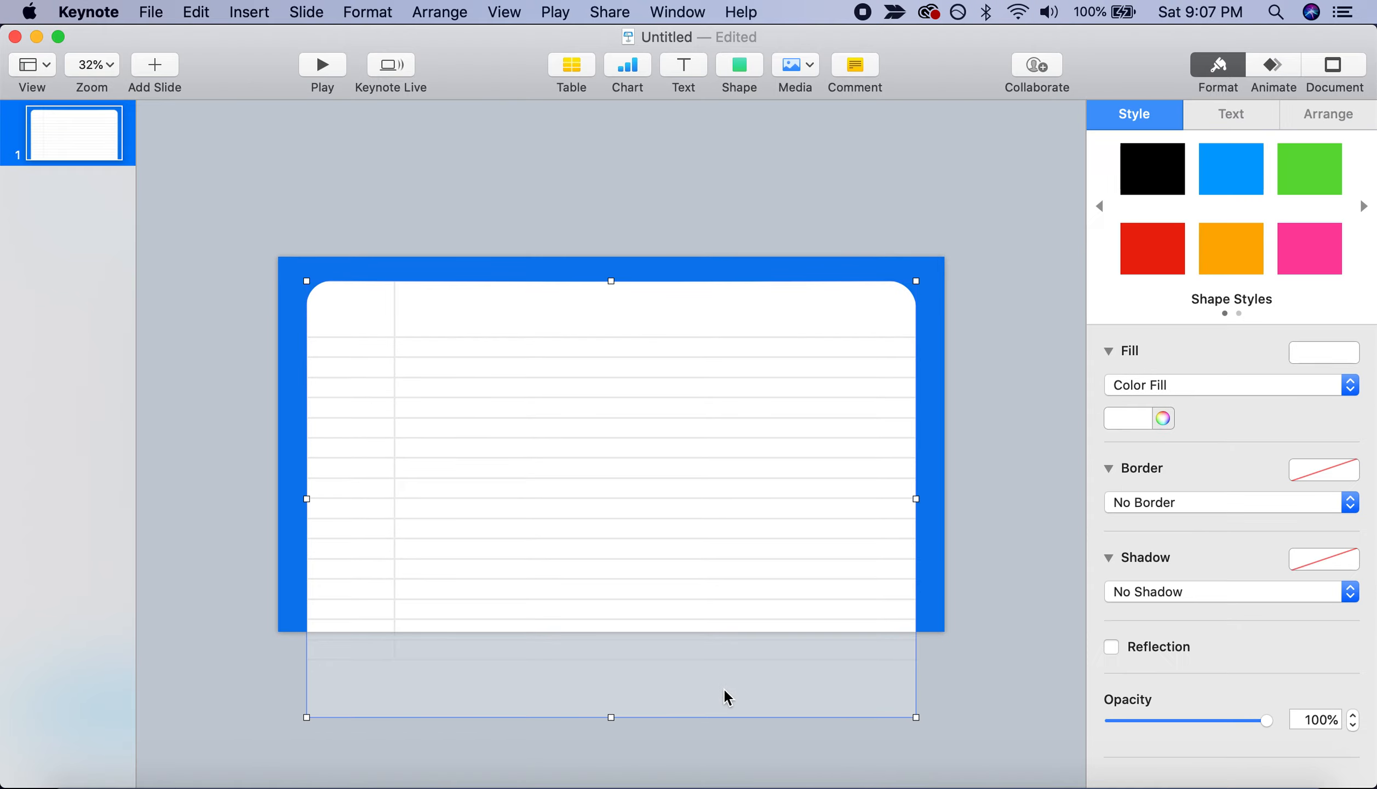
drag(610, 717, 609, 678)
click(621, 712)
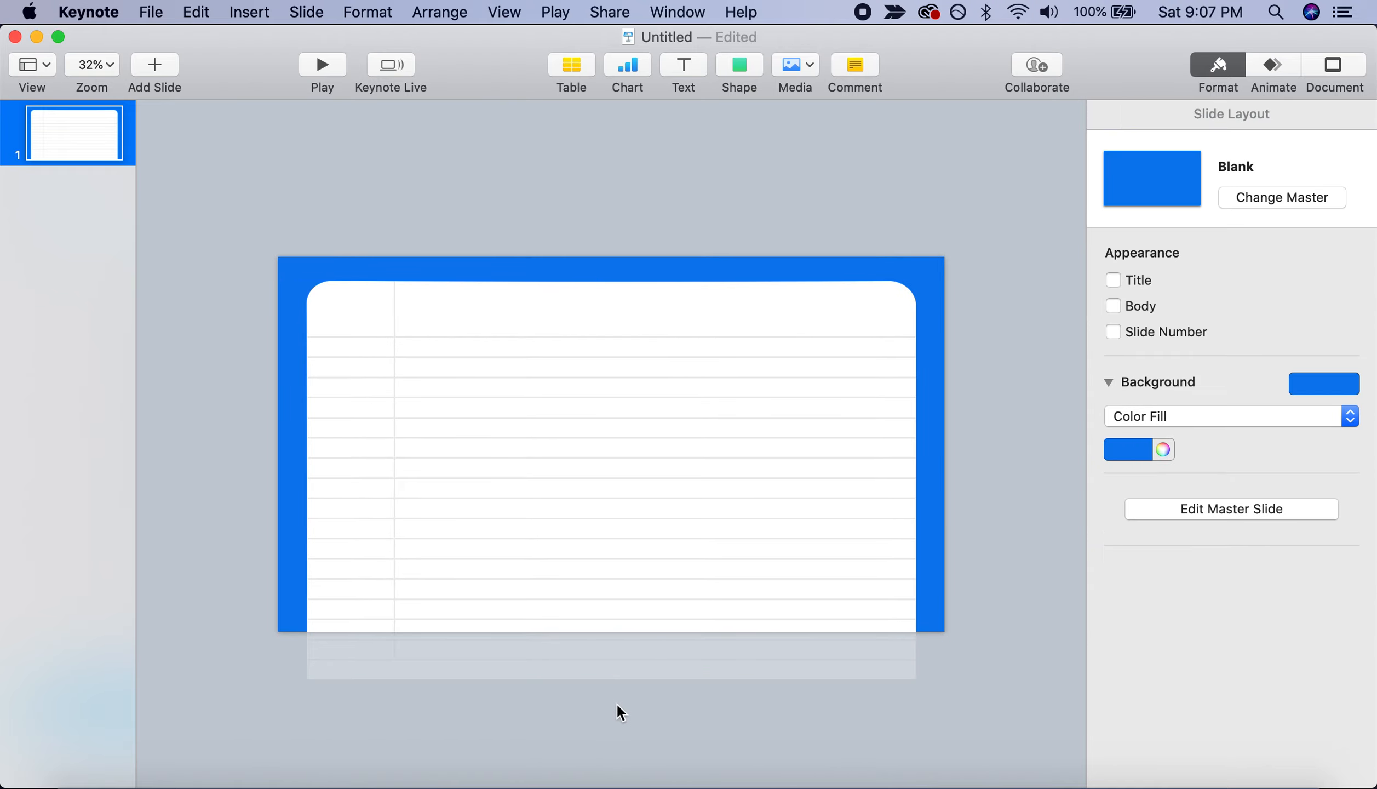
Group the white panel and all its grid lines into one object
drag(831, 734, 359, 315)
right_click(367, 315)
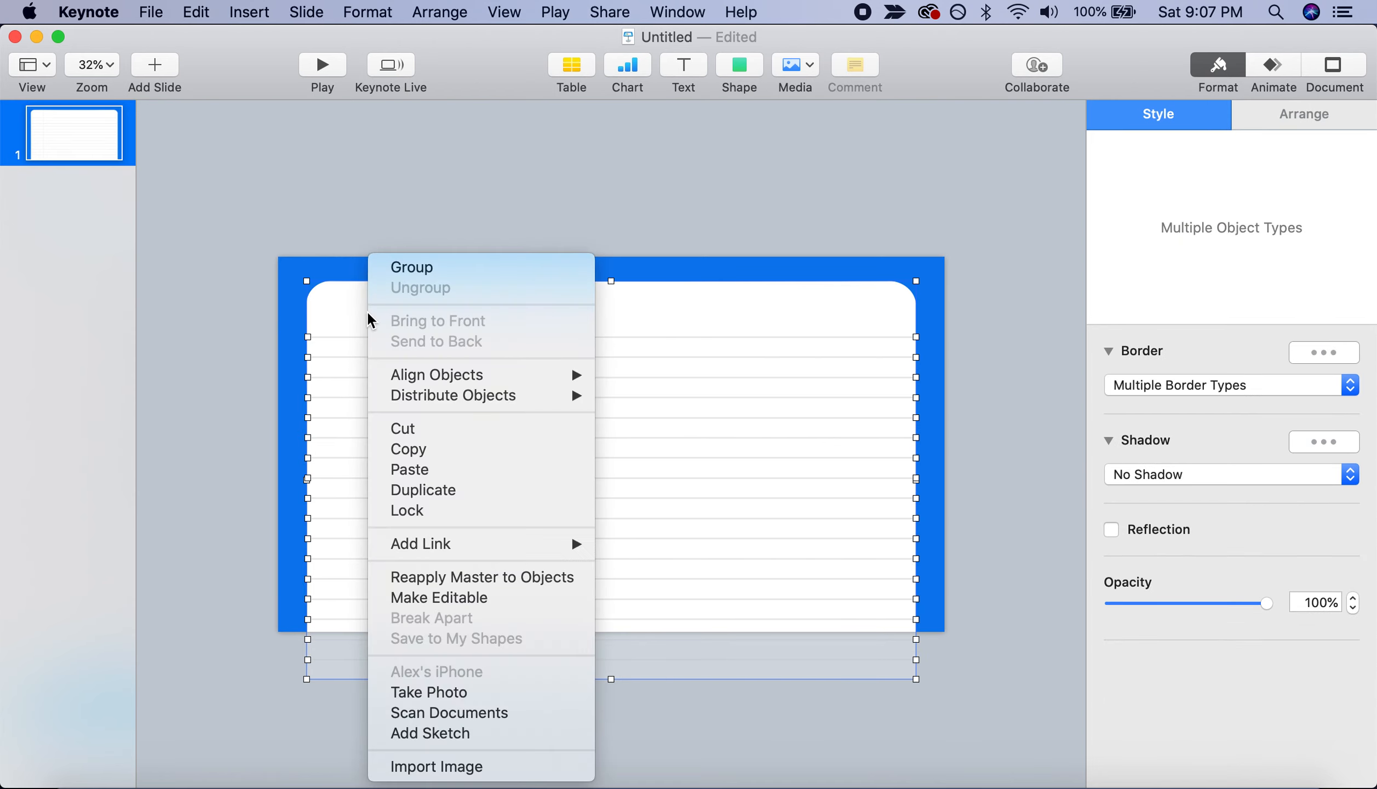
click(422, 267)
mouse_move(660, 396)
mouse_down()
mouse_move(700, 399)
mouse_move(661, 409)
mouse_move(659, 397)
mouse_up()
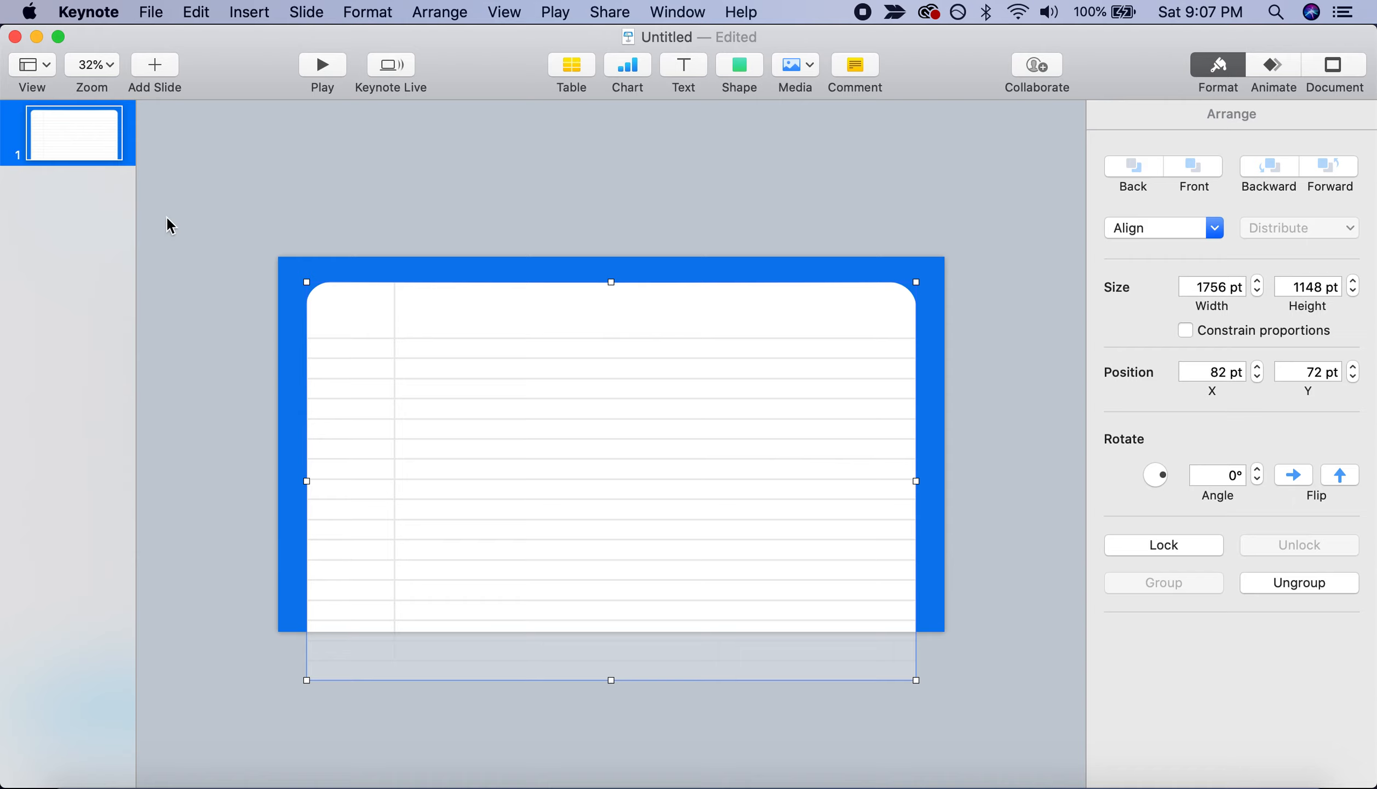
Duplicate the slide and, on slide 1, move the ruled panel straight down until it lies completely below the slide
click(76, 121)
key(super+d)
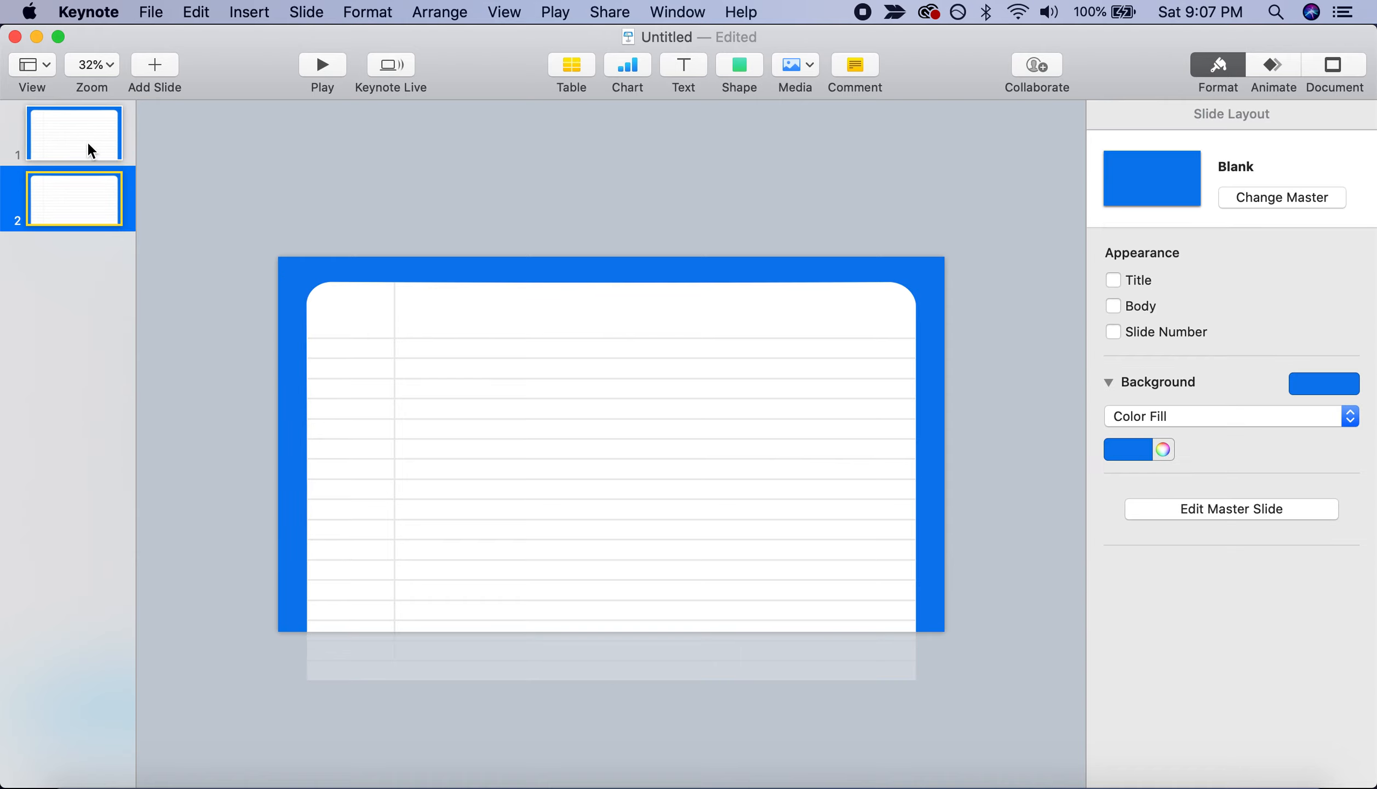
click(92, 150)
drag(612, 328, 606, 699)
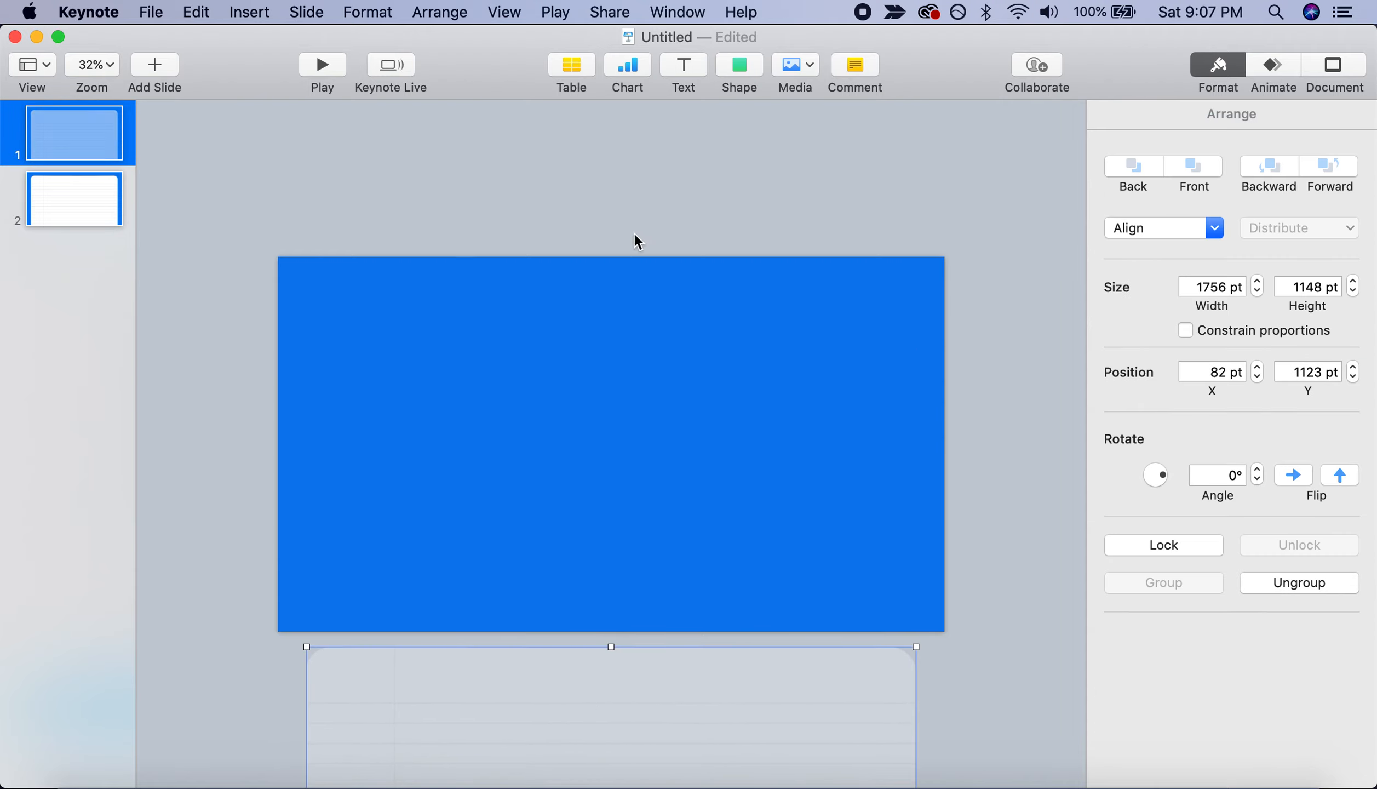
click(647, 374)
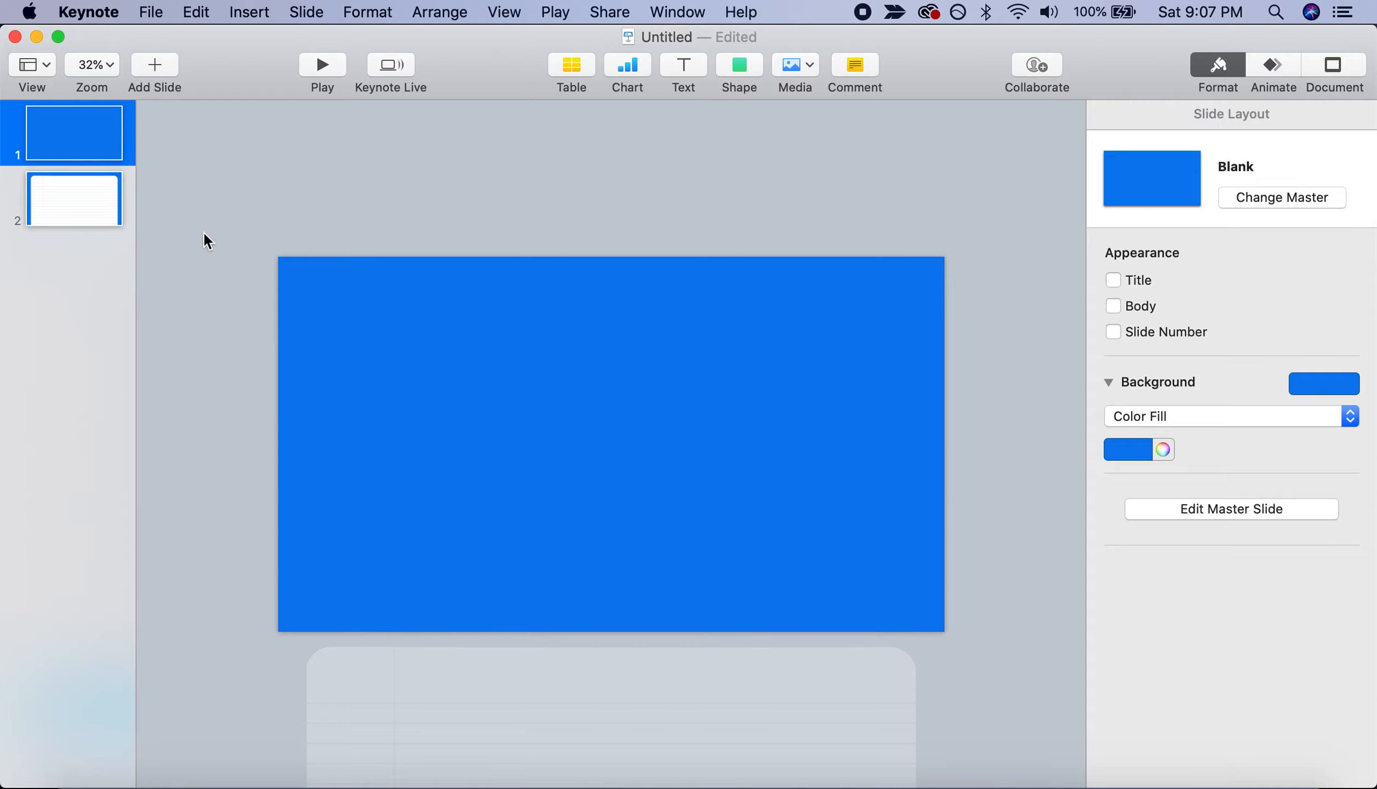
Apply the Magic Move transition to both slides
click(104, 193)
click(111, 124)
shift+click(97, 191)
click(1273, 67)
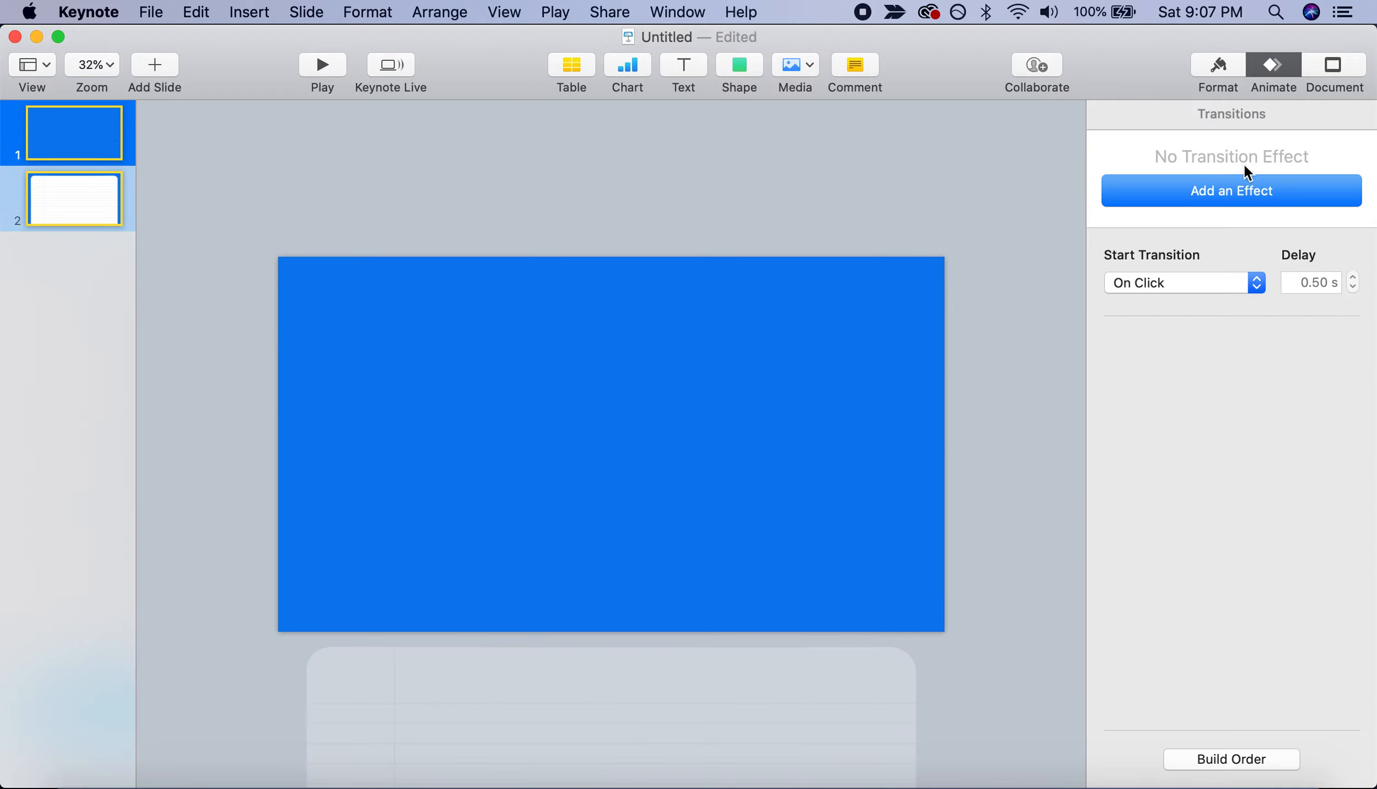
click(1238, 179)
click(1164, 298)
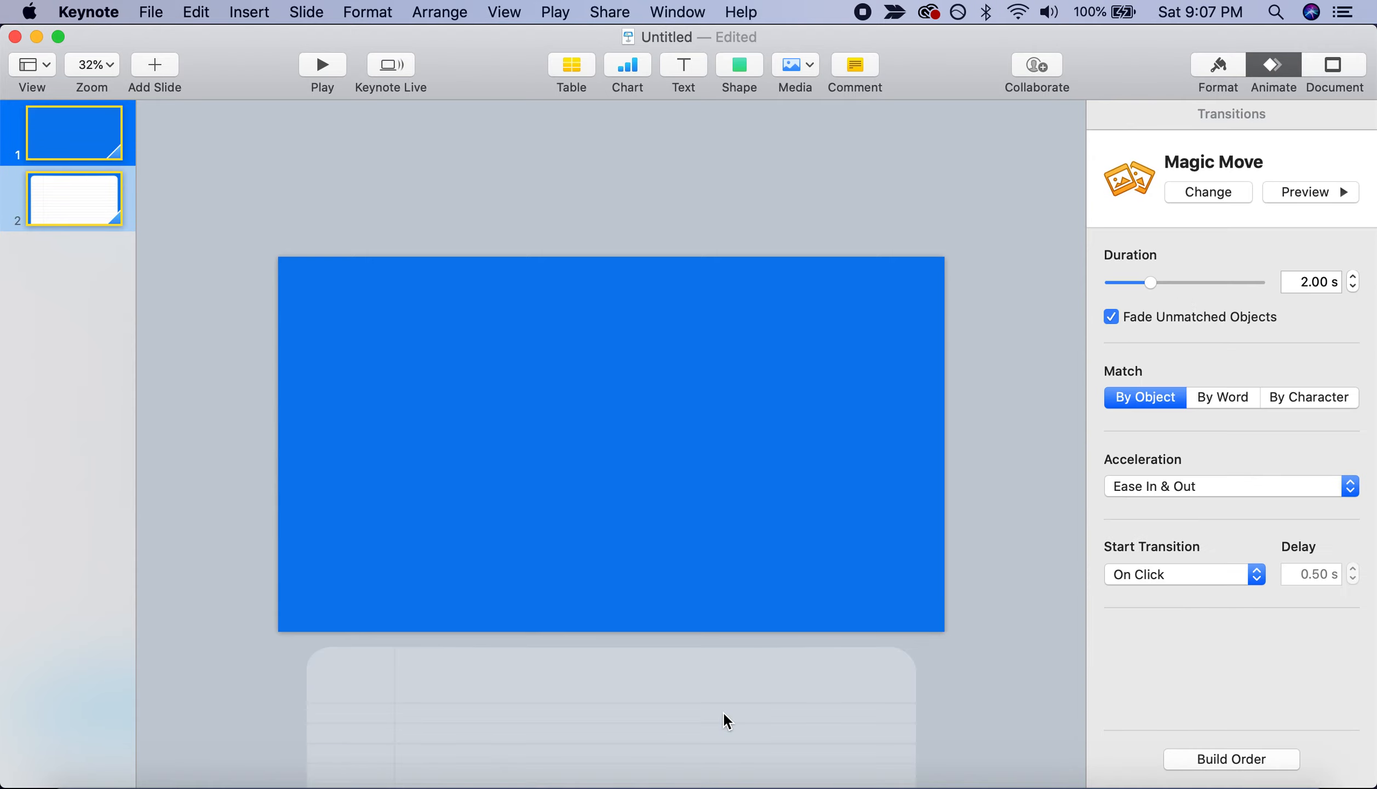
Preview the Magic Move transition and set its duration to 0.50 s
click(1330, 194)
double_click(1311, 281)
text(0.5)
key(Return)
click(1042, 364)
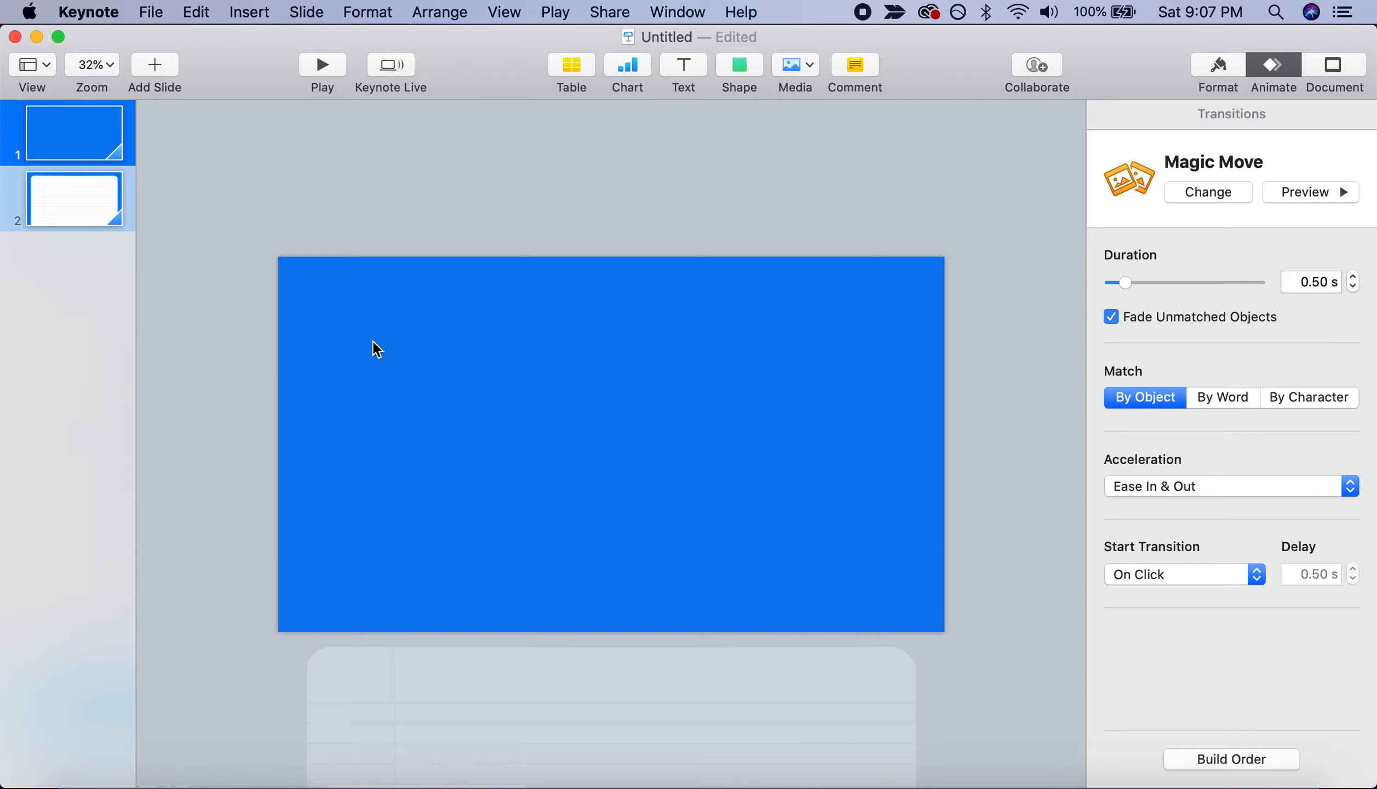
Draw a closed triangle with the Pen over slide 1's left side, its corners lying outside the slide
click(739, 65)
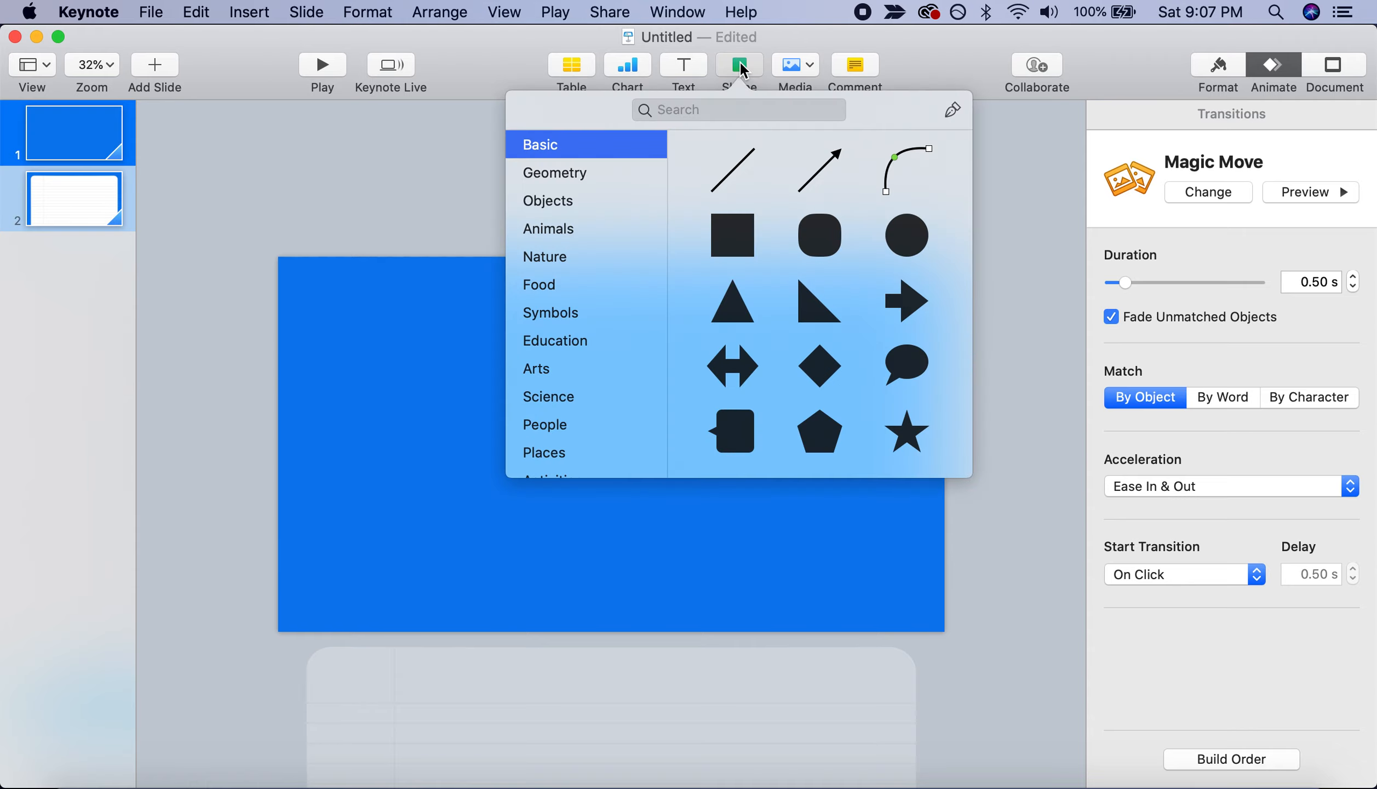
click(952, 109)
click(250, 219)
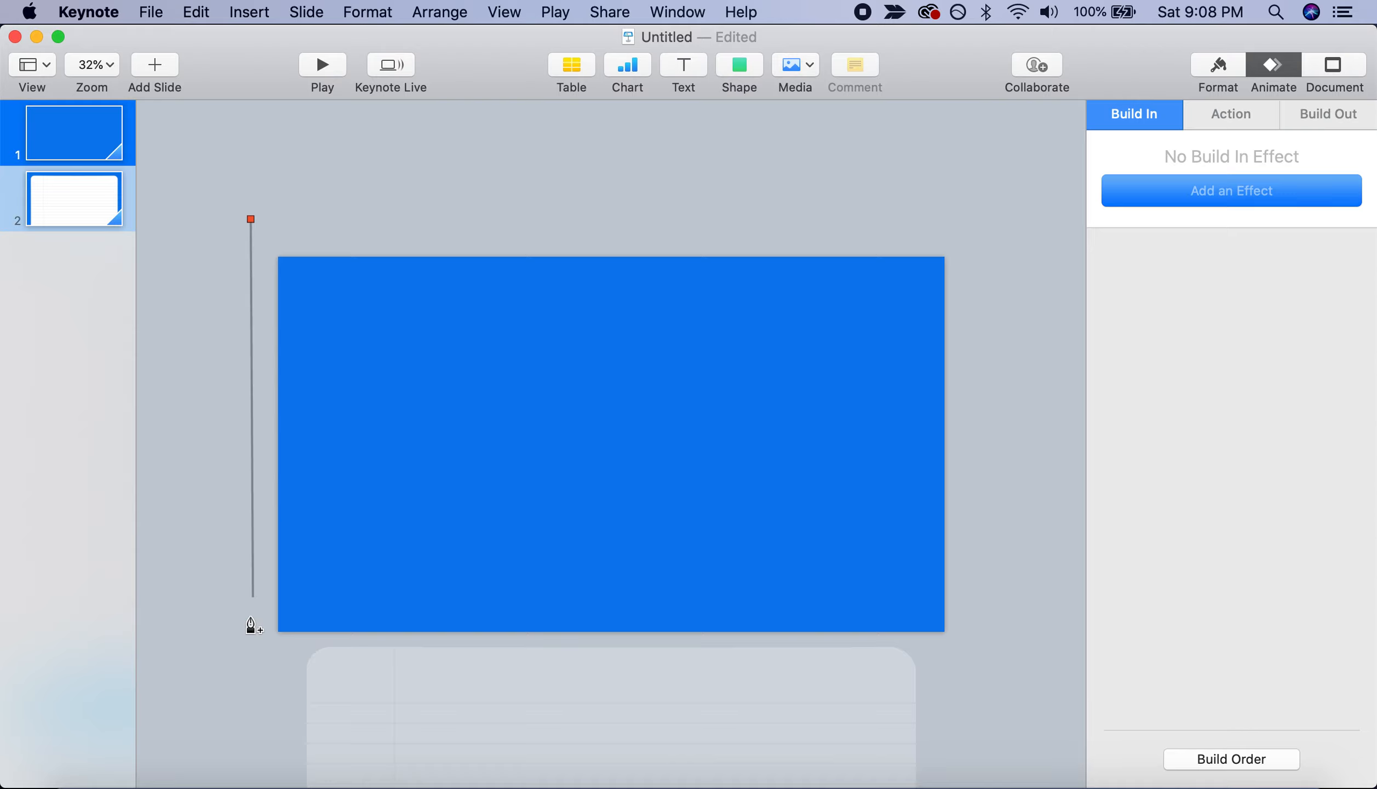
click(244, 658)
click(574, 660)
click(251, 219)
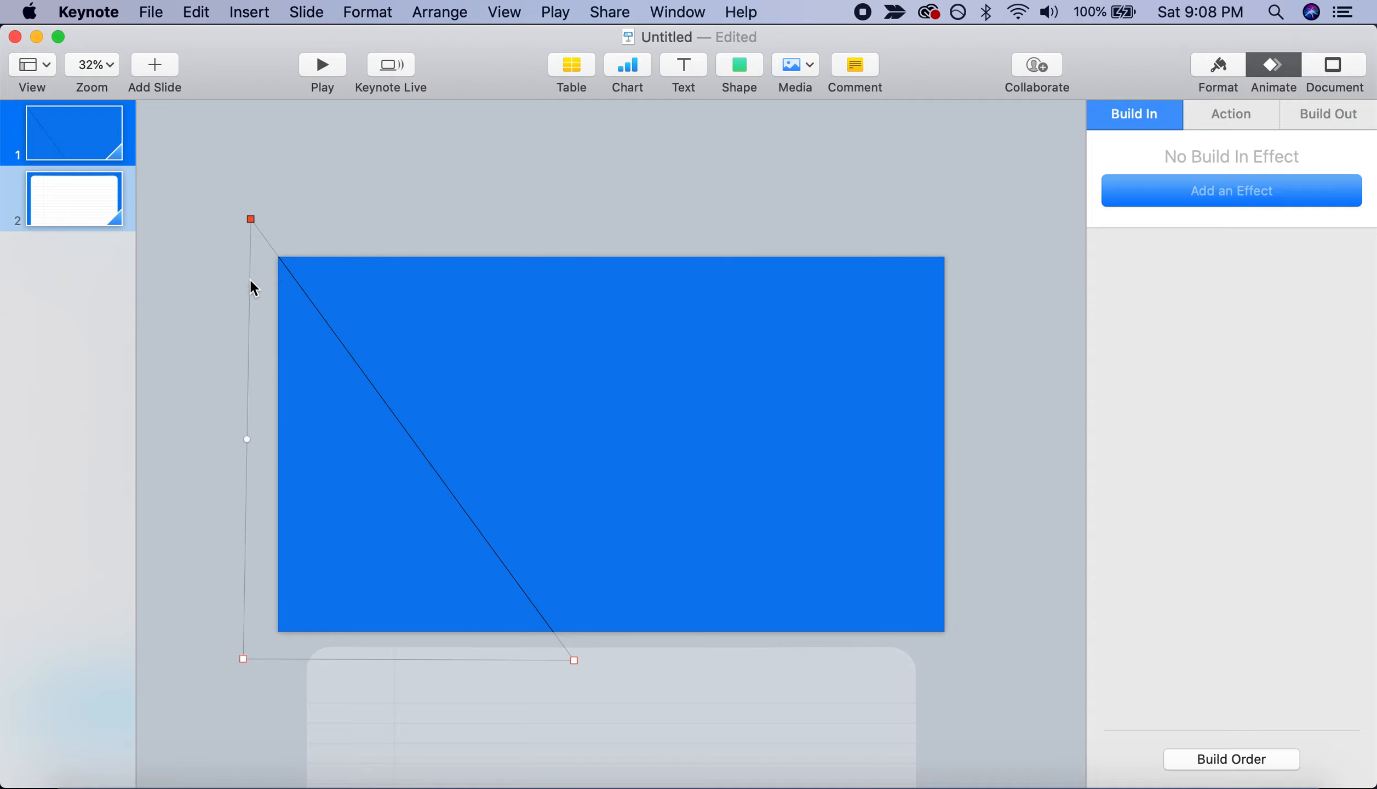
Bend the triangle's diagonal edge into a wavy S-curve with four curve points and pull its lower end slightly outward
drag(414, 438, 437, 364)
drag(538, 499, 500, 542)
click(360, 272)
drag(360, 272, 324, 290)
click(530, 607)
drag(530, 606, 572, 606)
click(586, 660)
drag(587, 663, 618, 663)
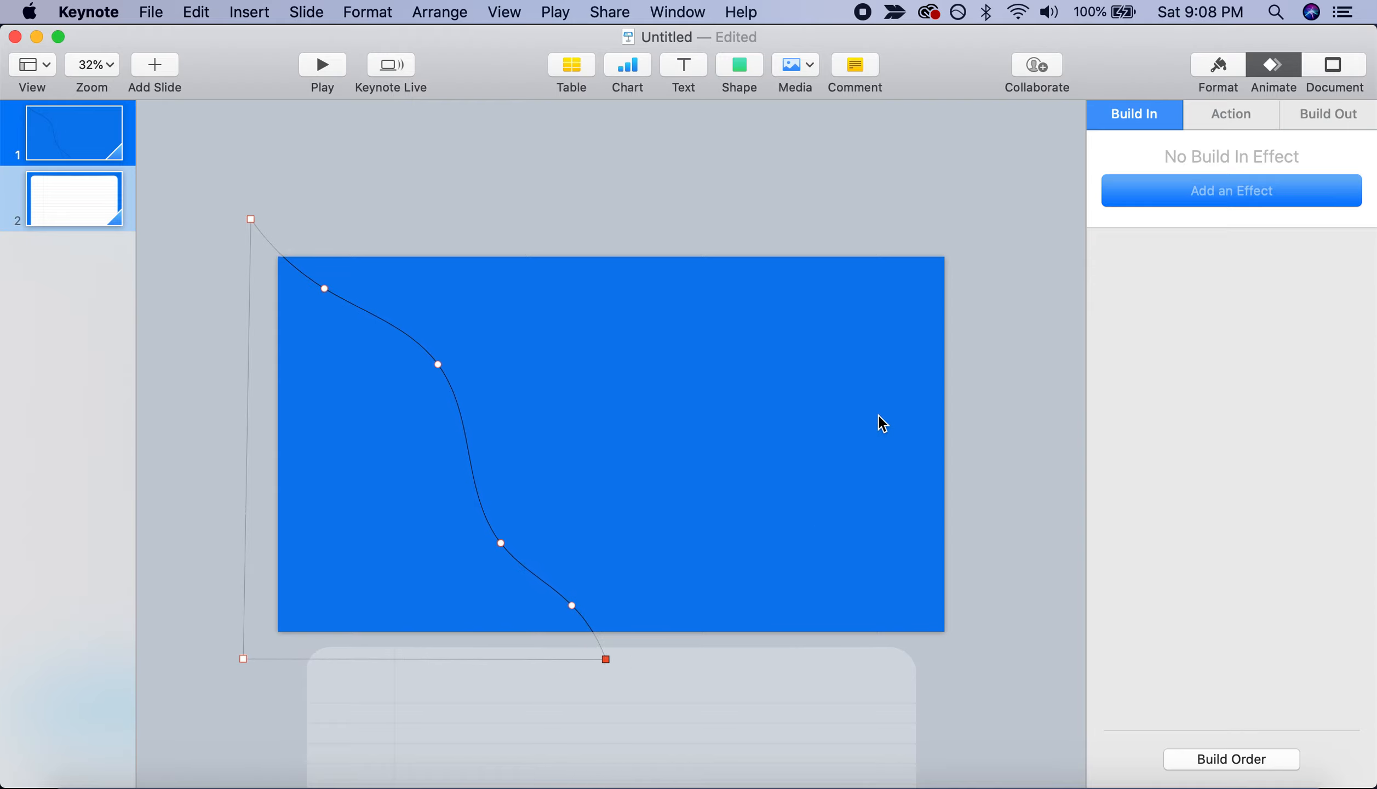
Give the wavy shape a dark blue color fill
click(1219, 65)
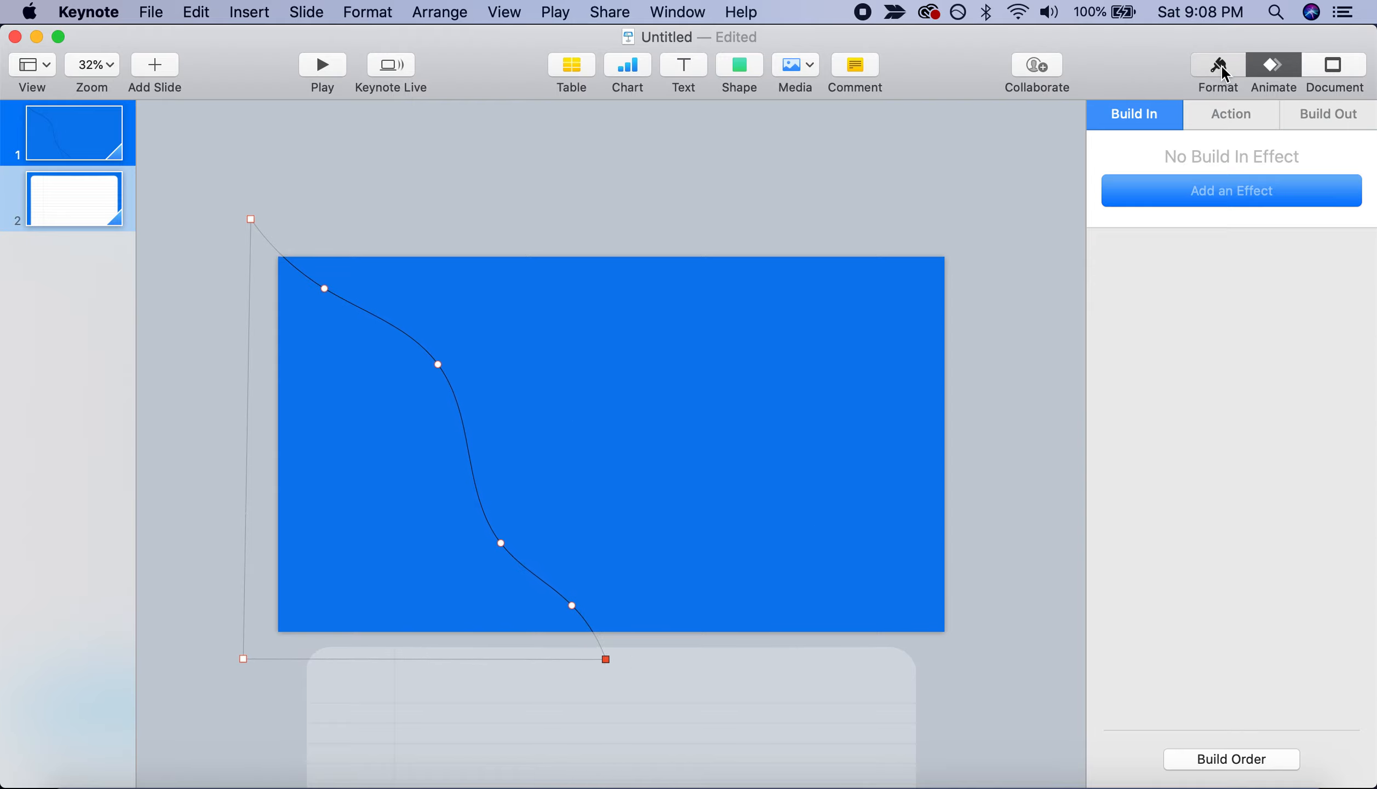
click(1278, 385)
click(1248, 407)
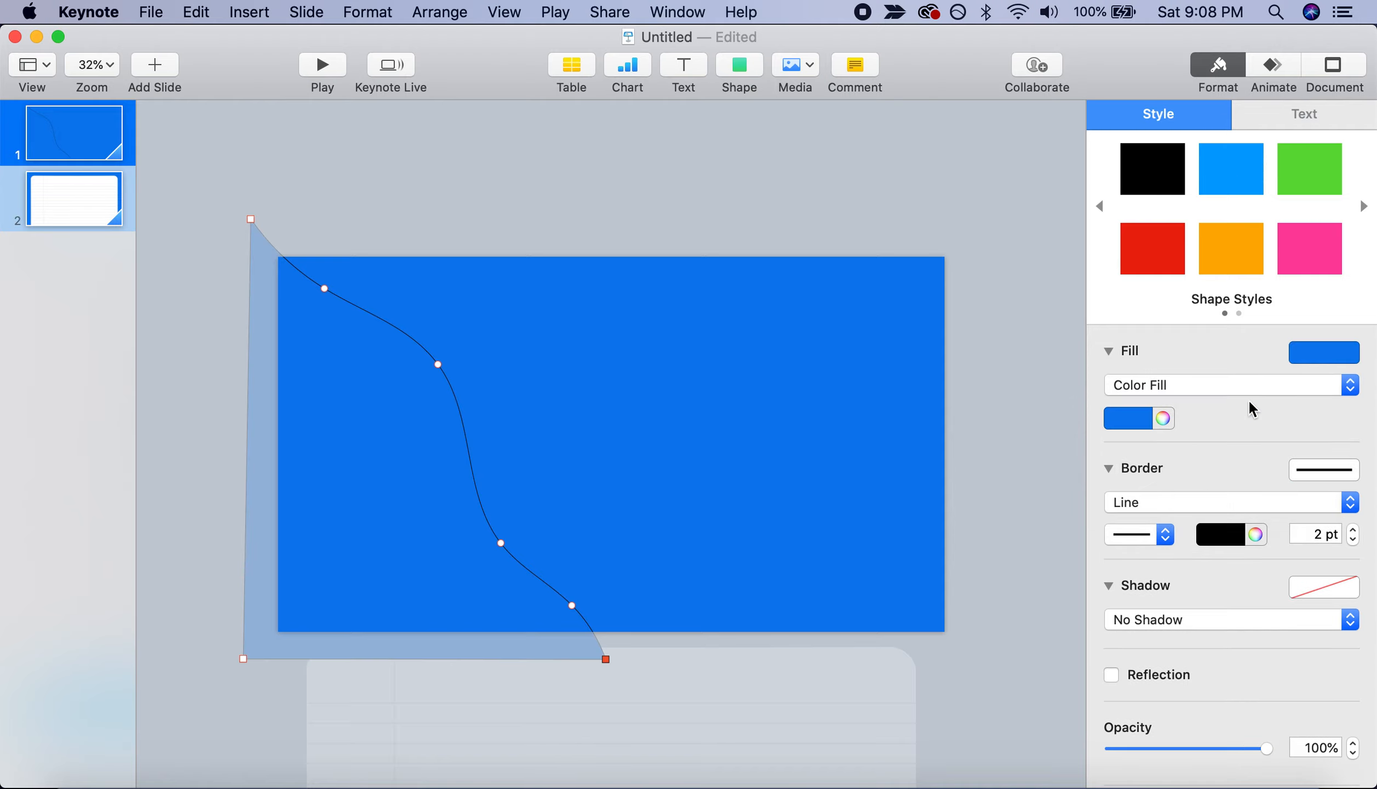
click(1319, 358)
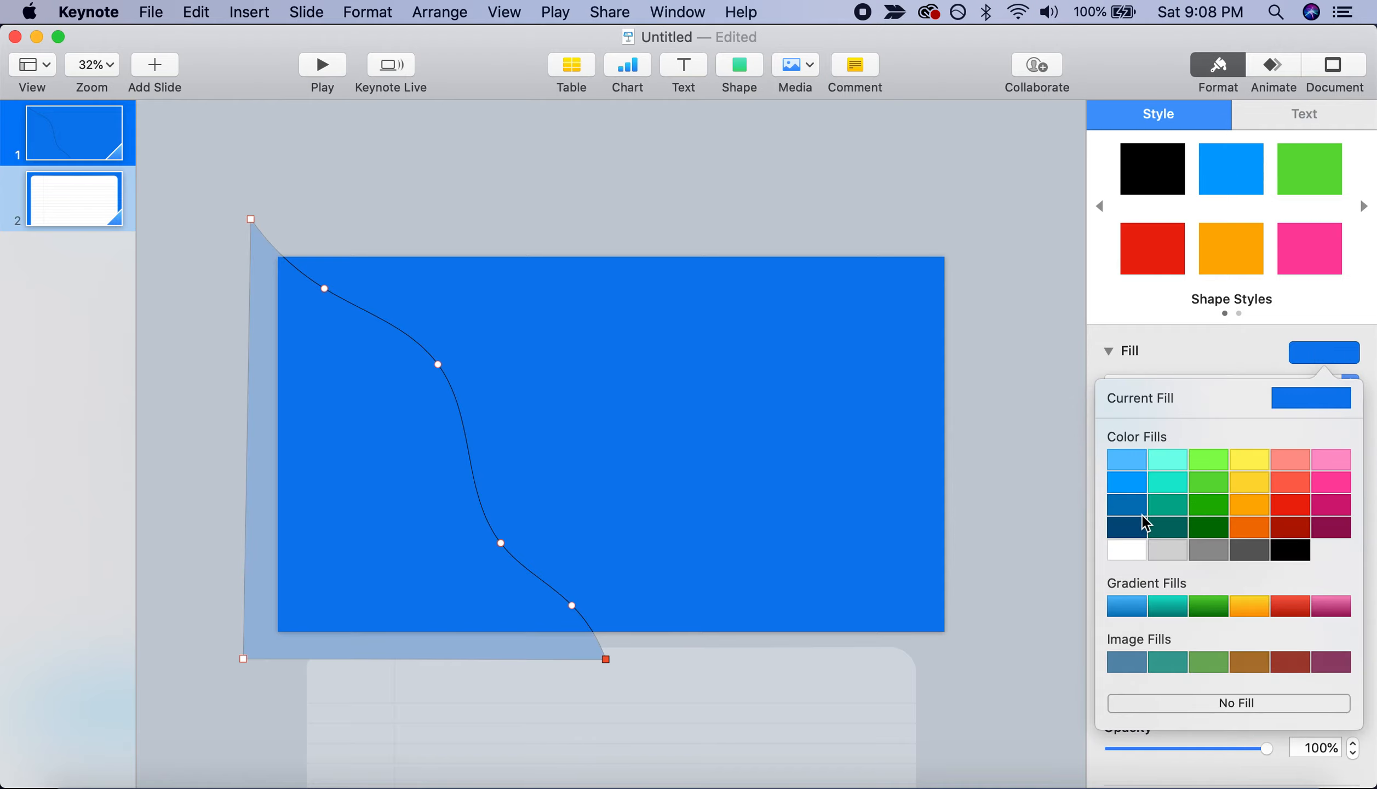
click(1129, 527)
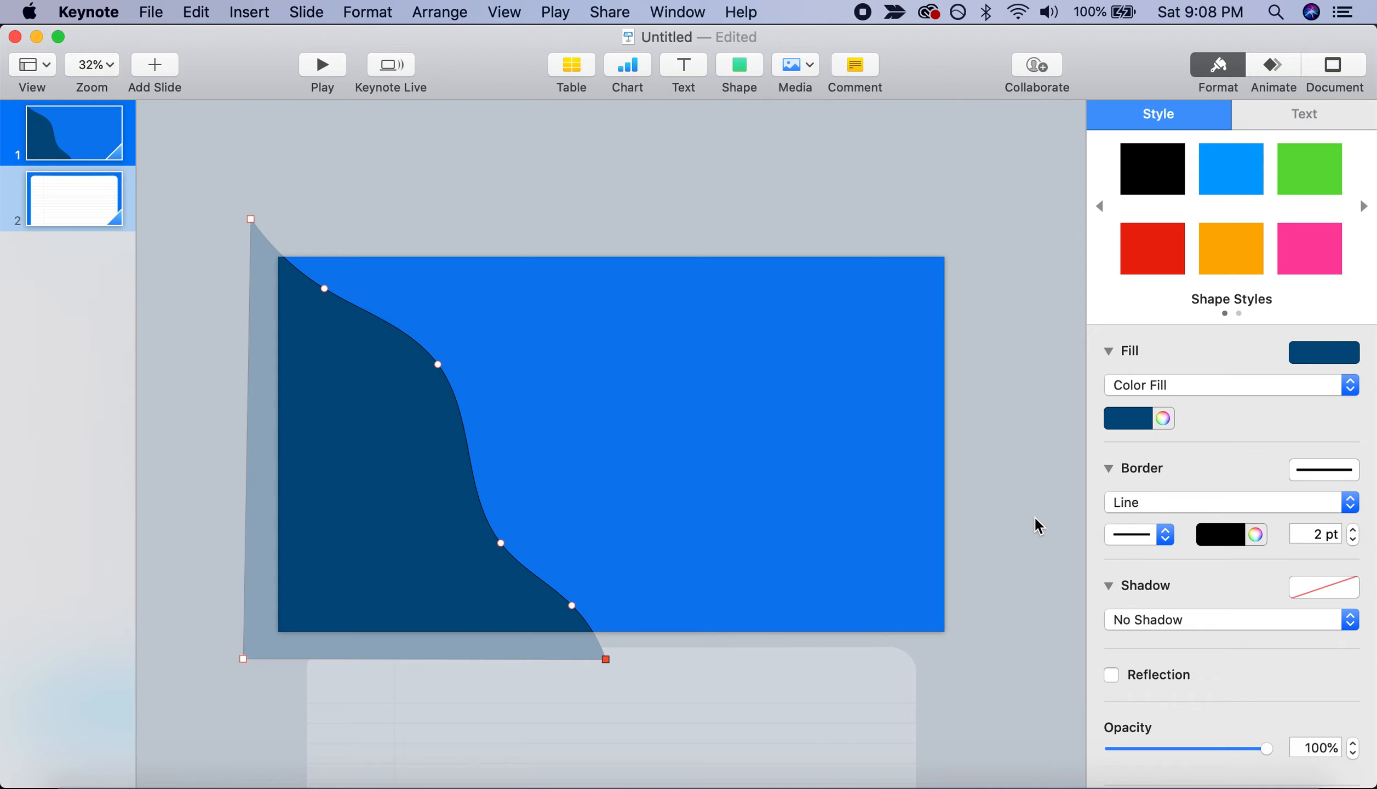
Remove the wavy shape's border and shift the shape slightly to the right
click(1115, 502)
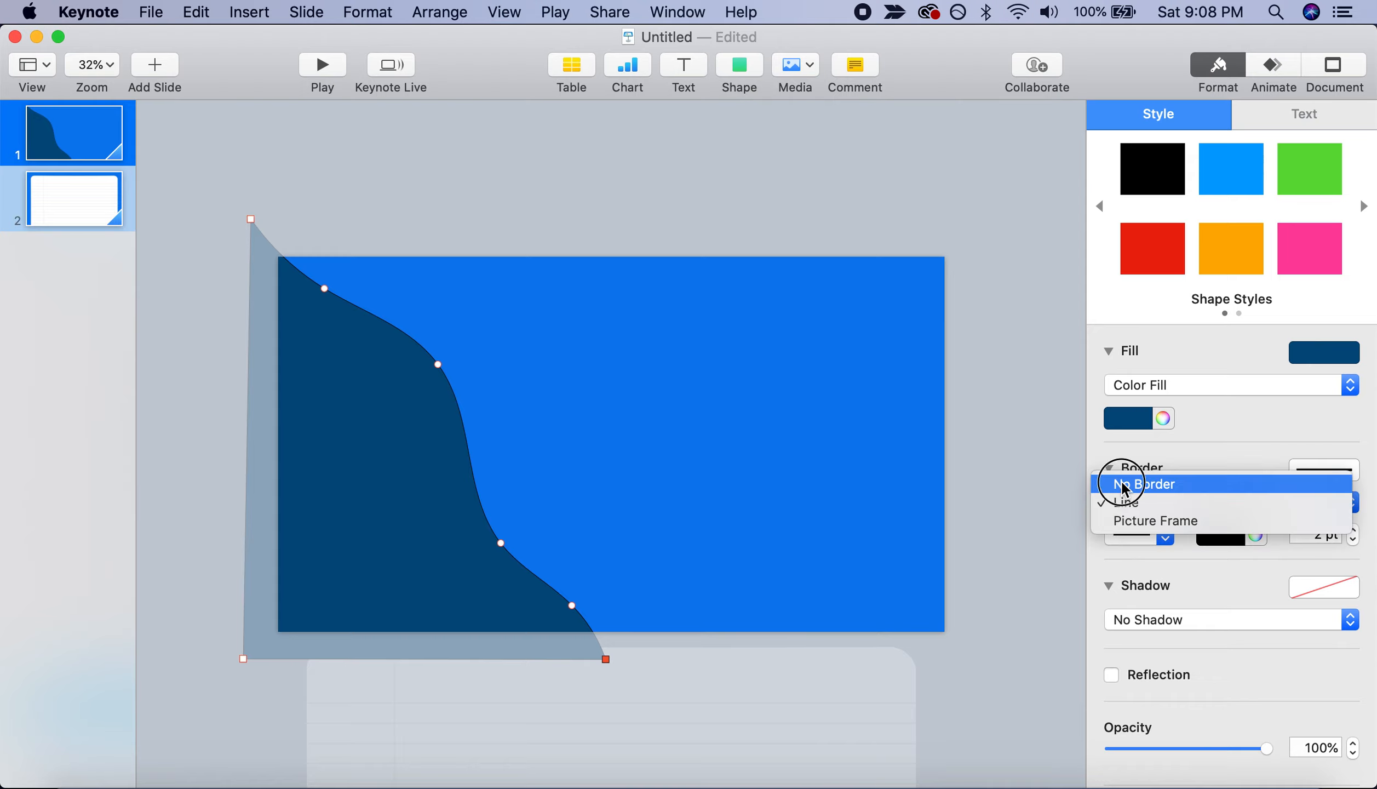
click(1117, 482)
click(1040, 504)
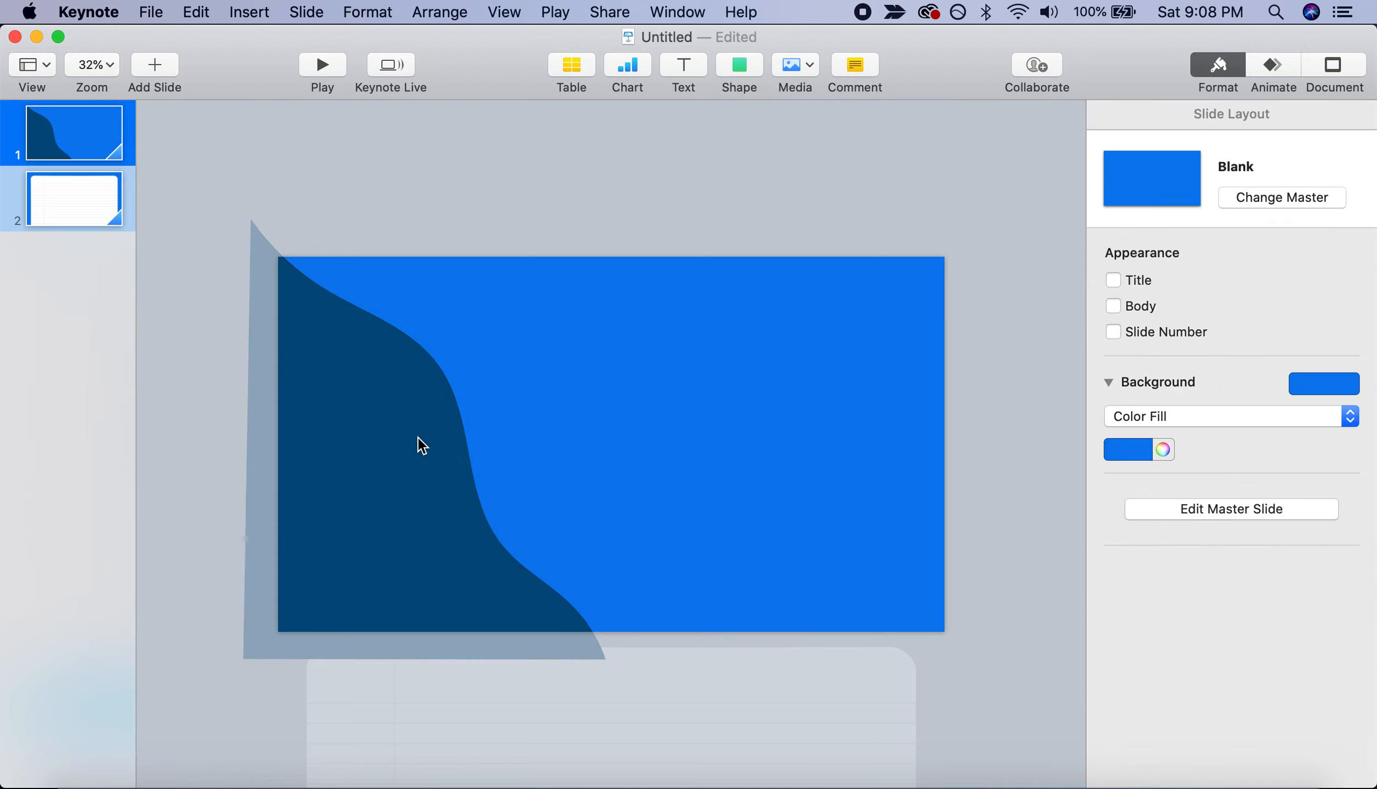
drag(398, 450, 411, 451)
click(664, 142)
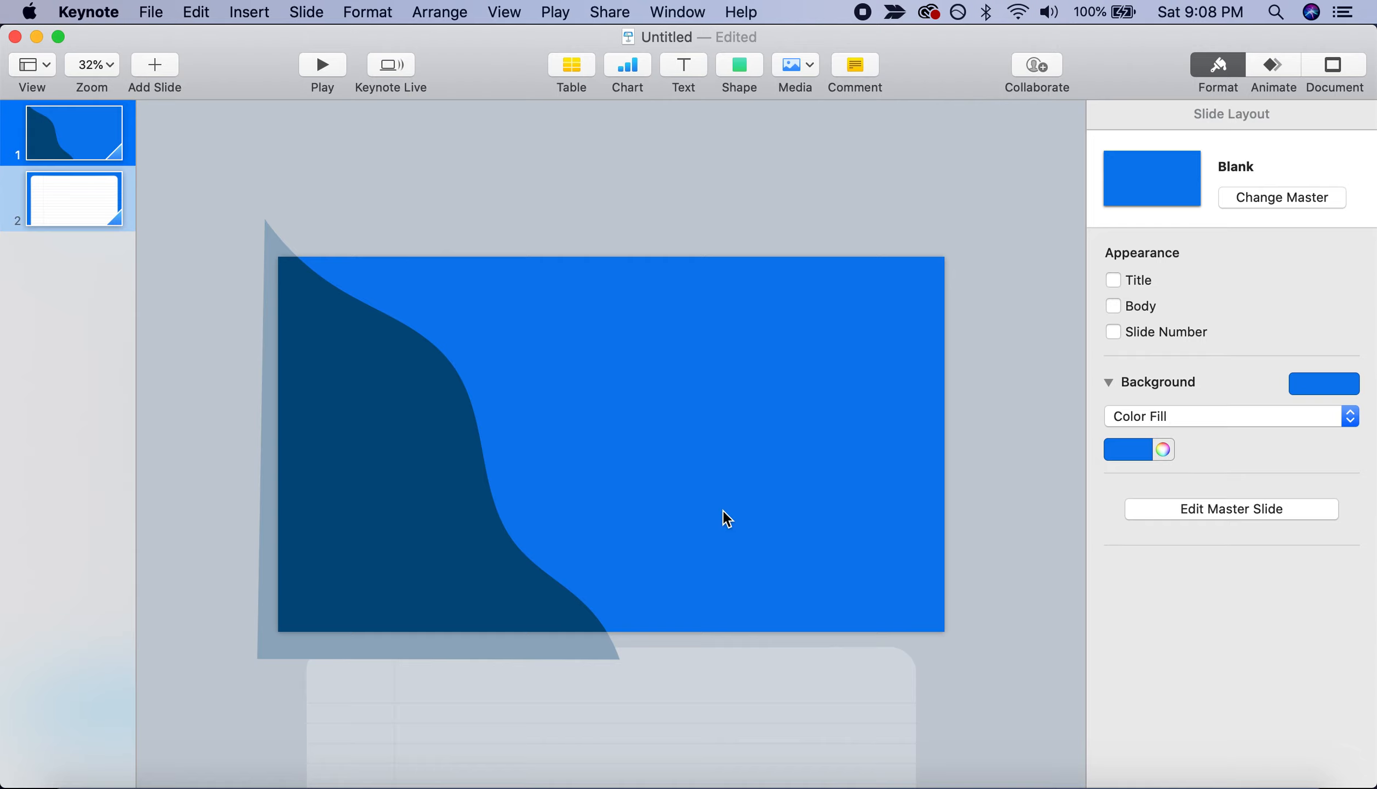
Add a text box reading "Identifying Fractions" and color the text white (Snow)
click(678, 69)
text(Identifying Fractions)
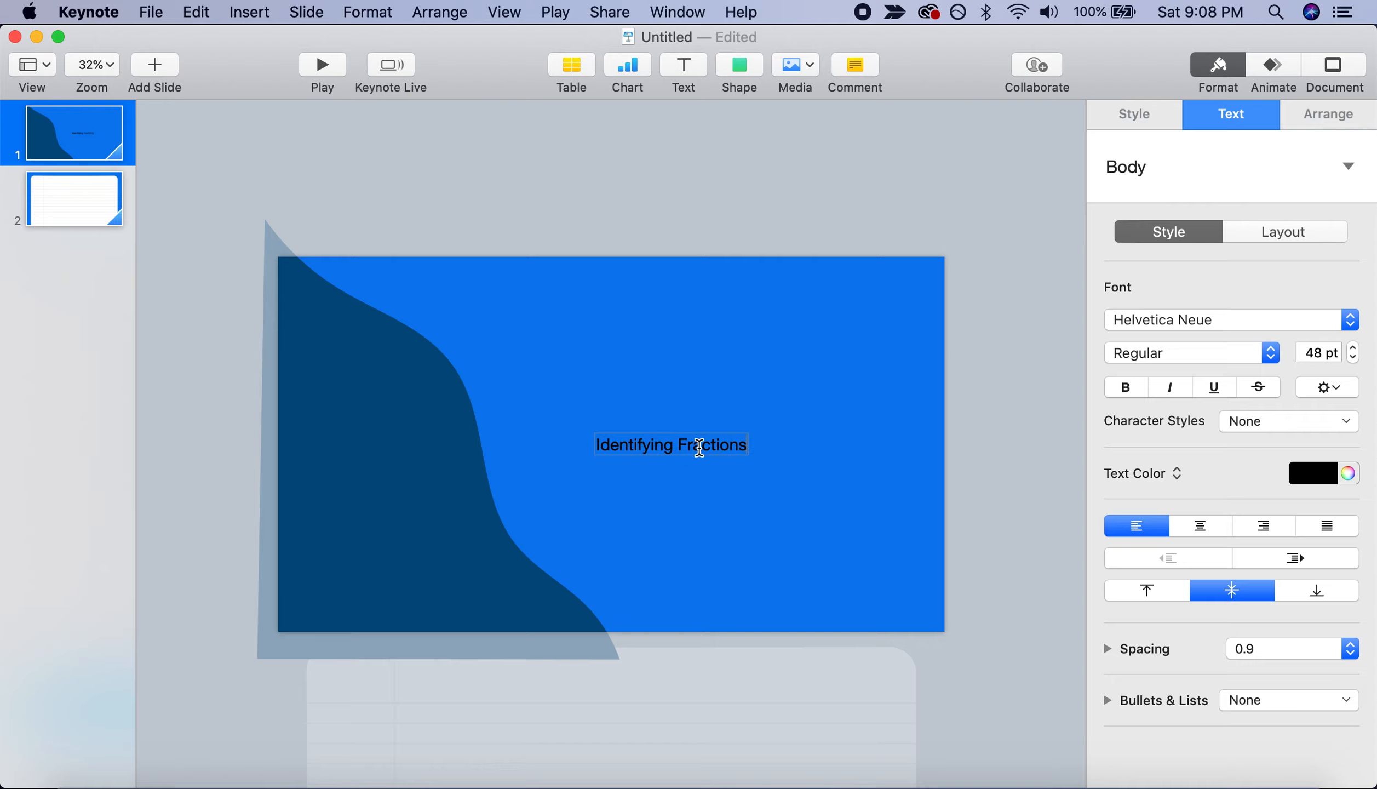
key(super+a)
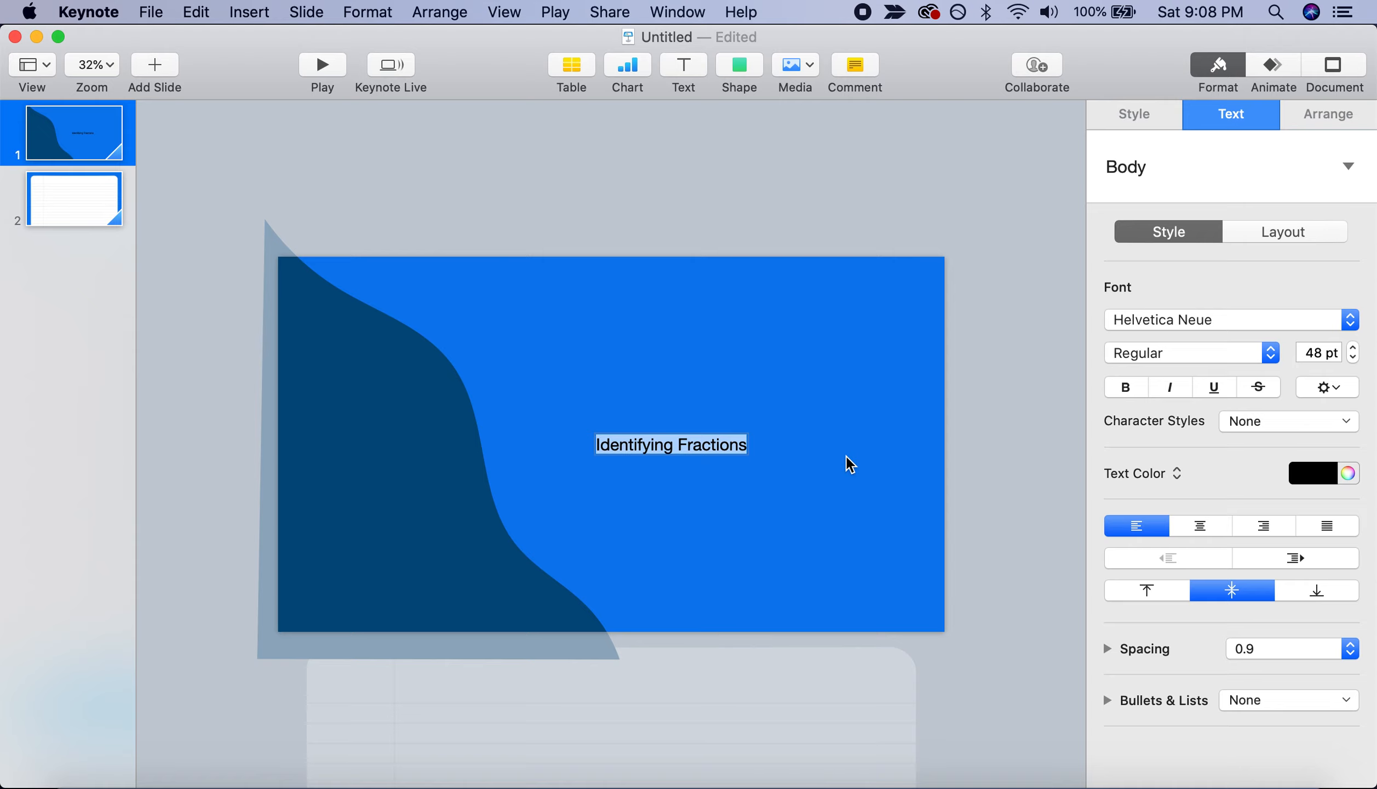
click(1348, 473)
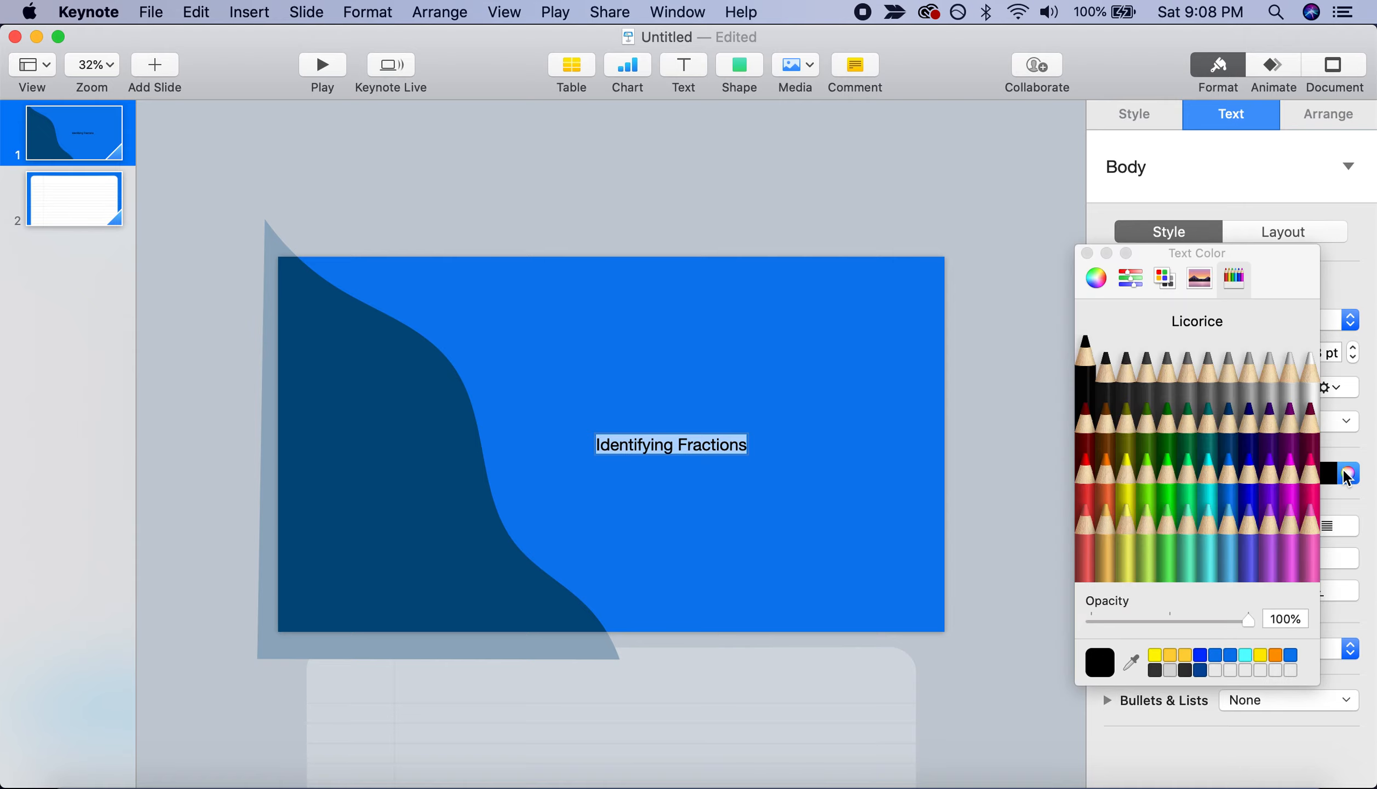
click(1304, 395)
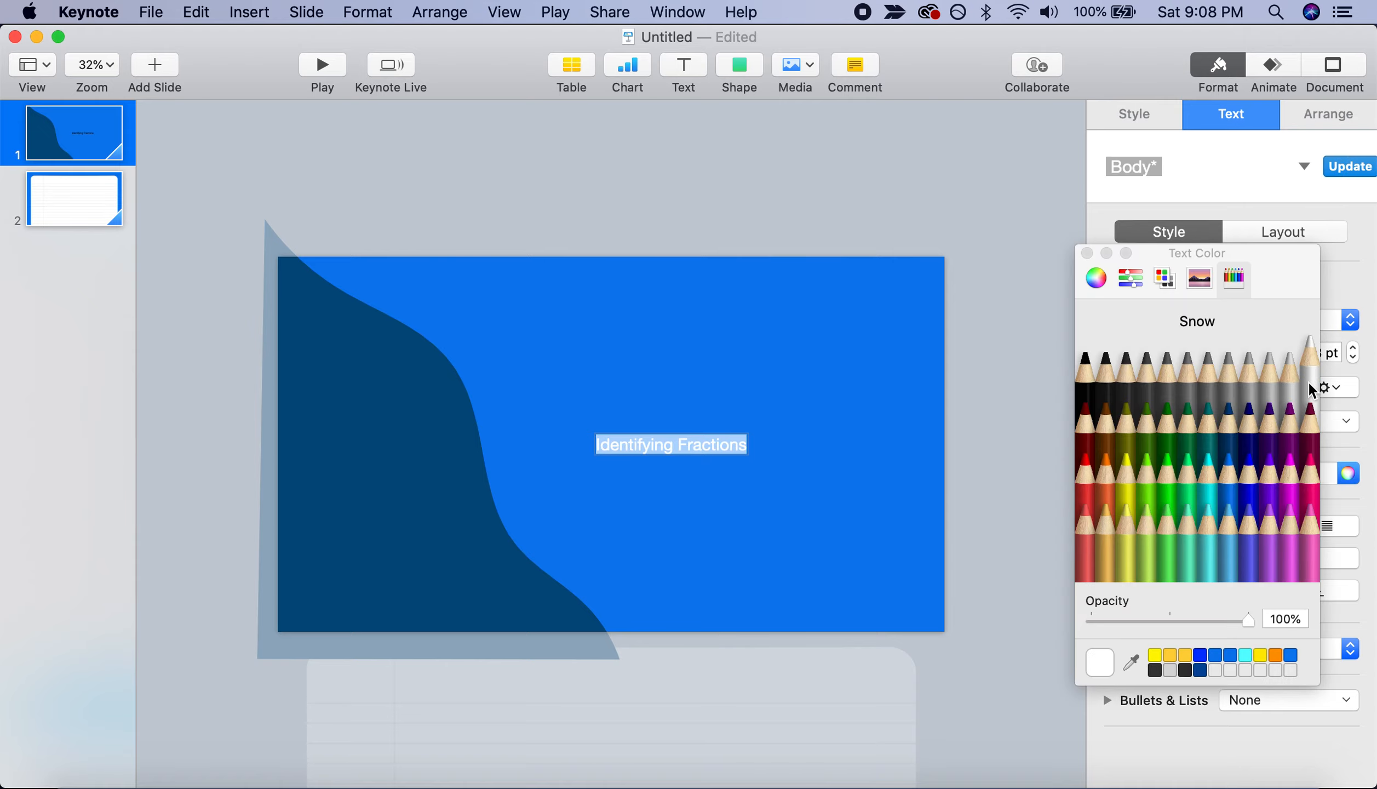
click(1088, 253)
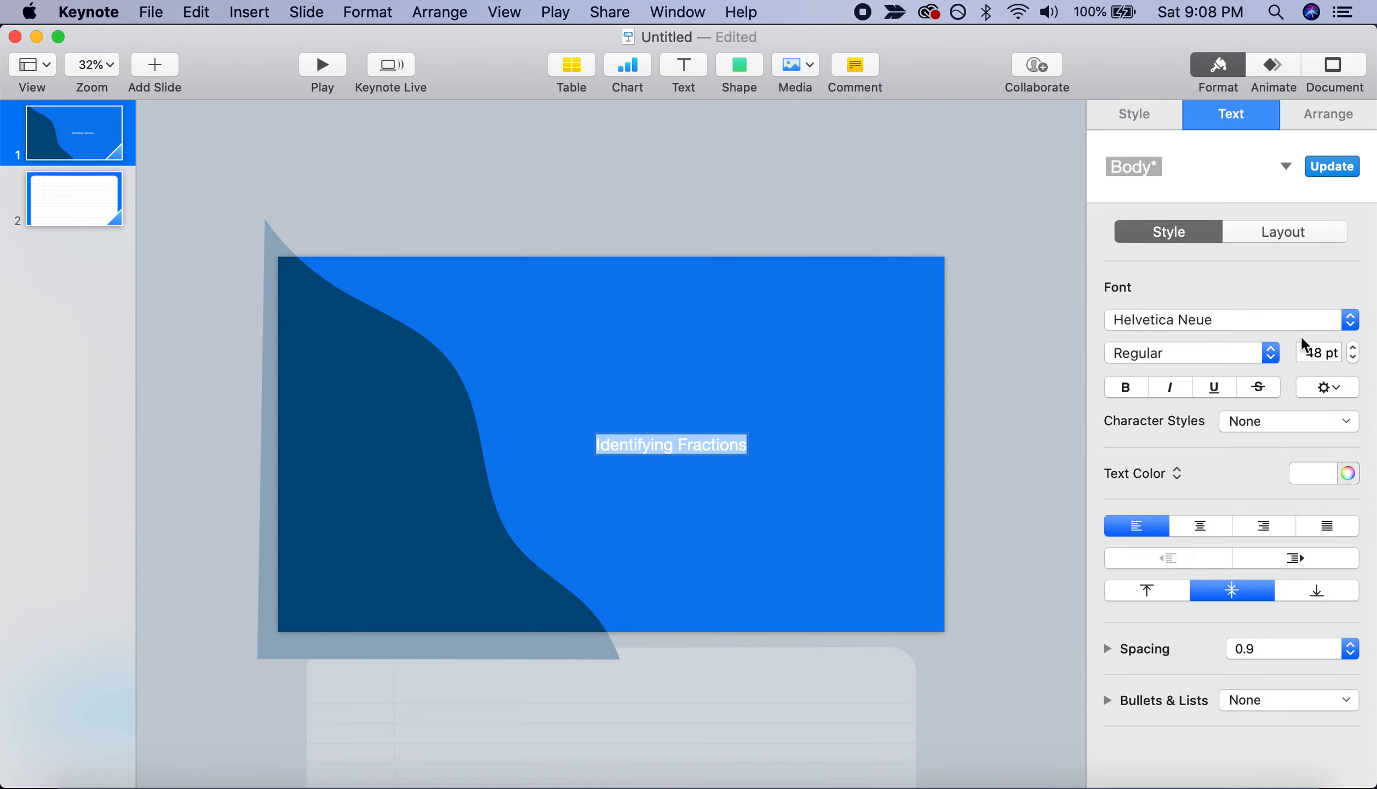
Set the title text to 125 pt in the Roboto font
double_click(1319, 359)
text(1)
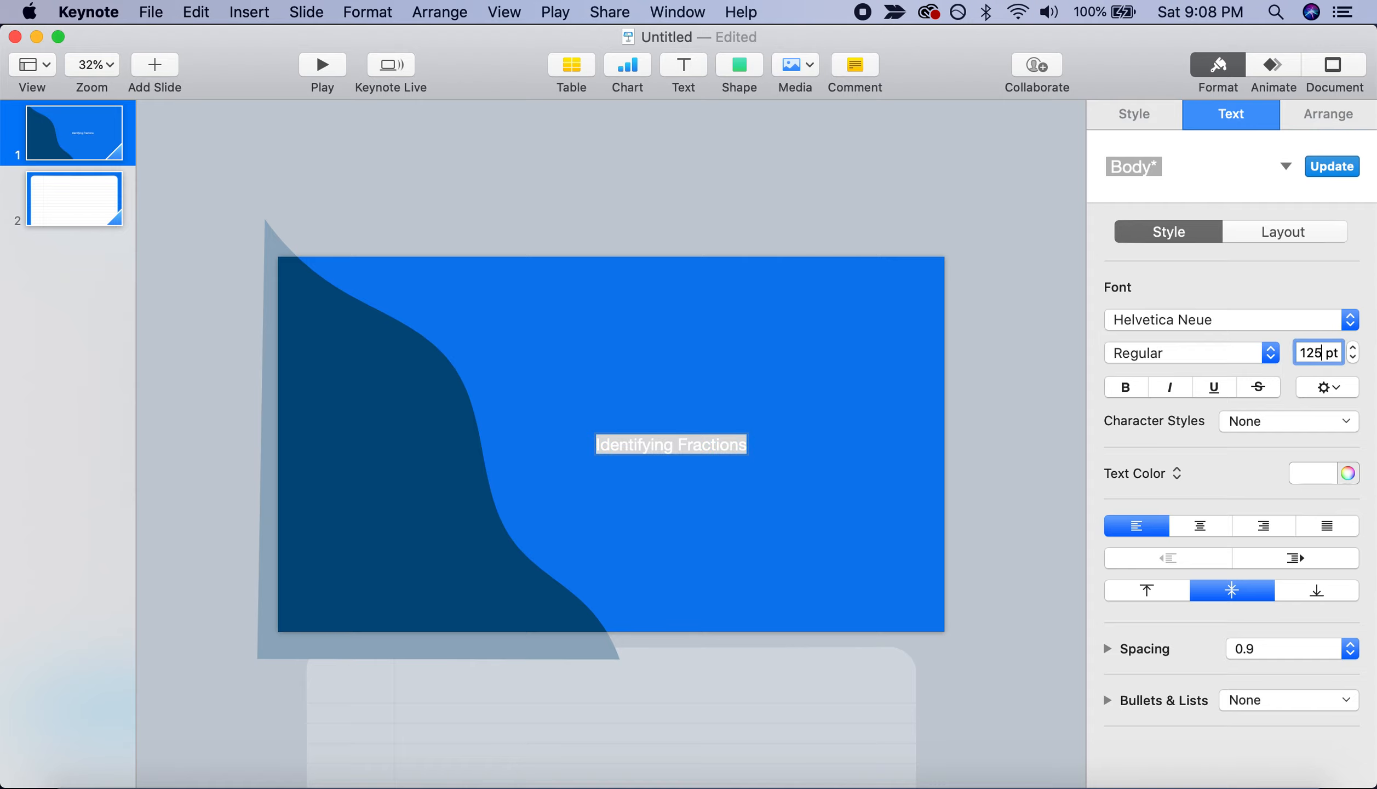
text(25)
key(Return)
click(1168, 320)
click(1129, 297)
Break the title into two lines before "Fractions" and move it slightly up and to the right
click(815, 444)
click(794, 445)
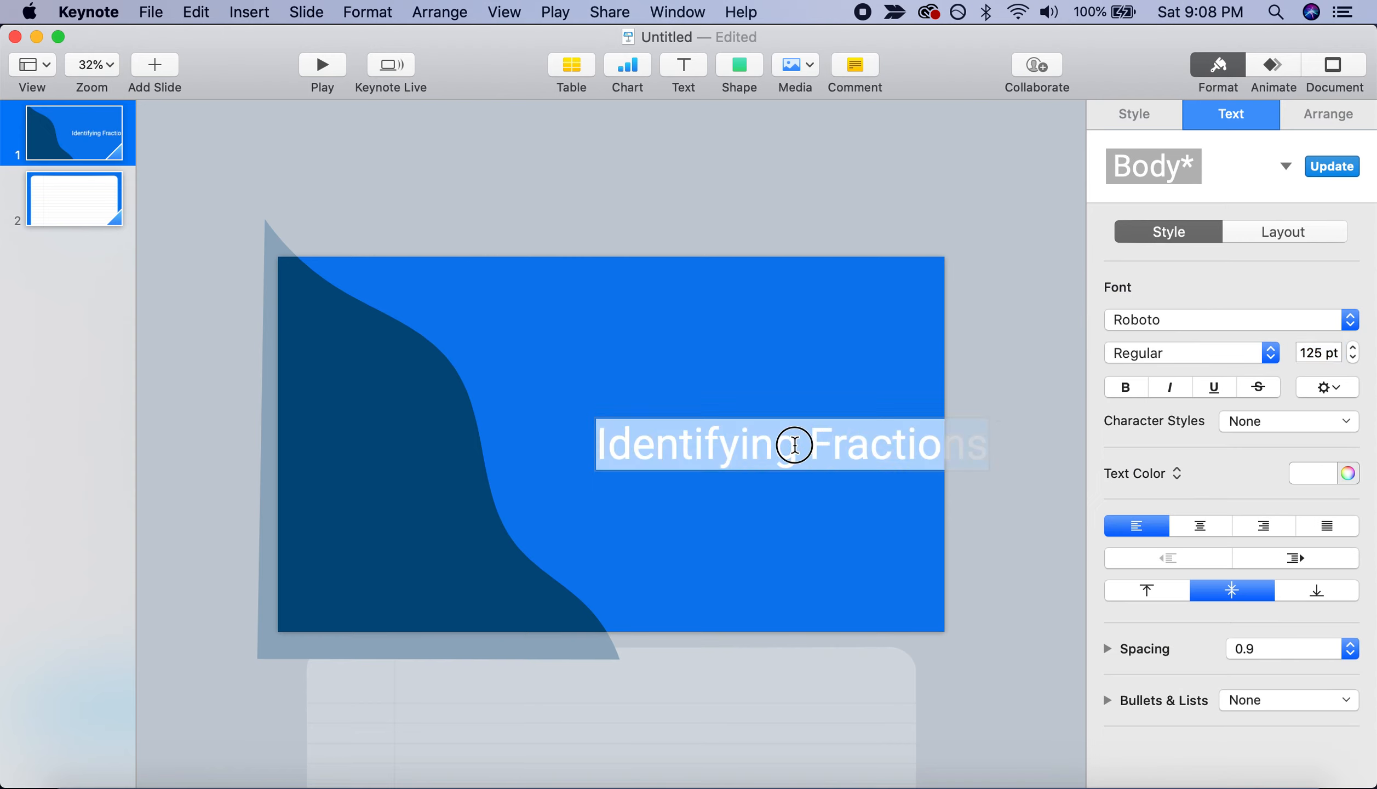
click(794, 445)
key(Return)
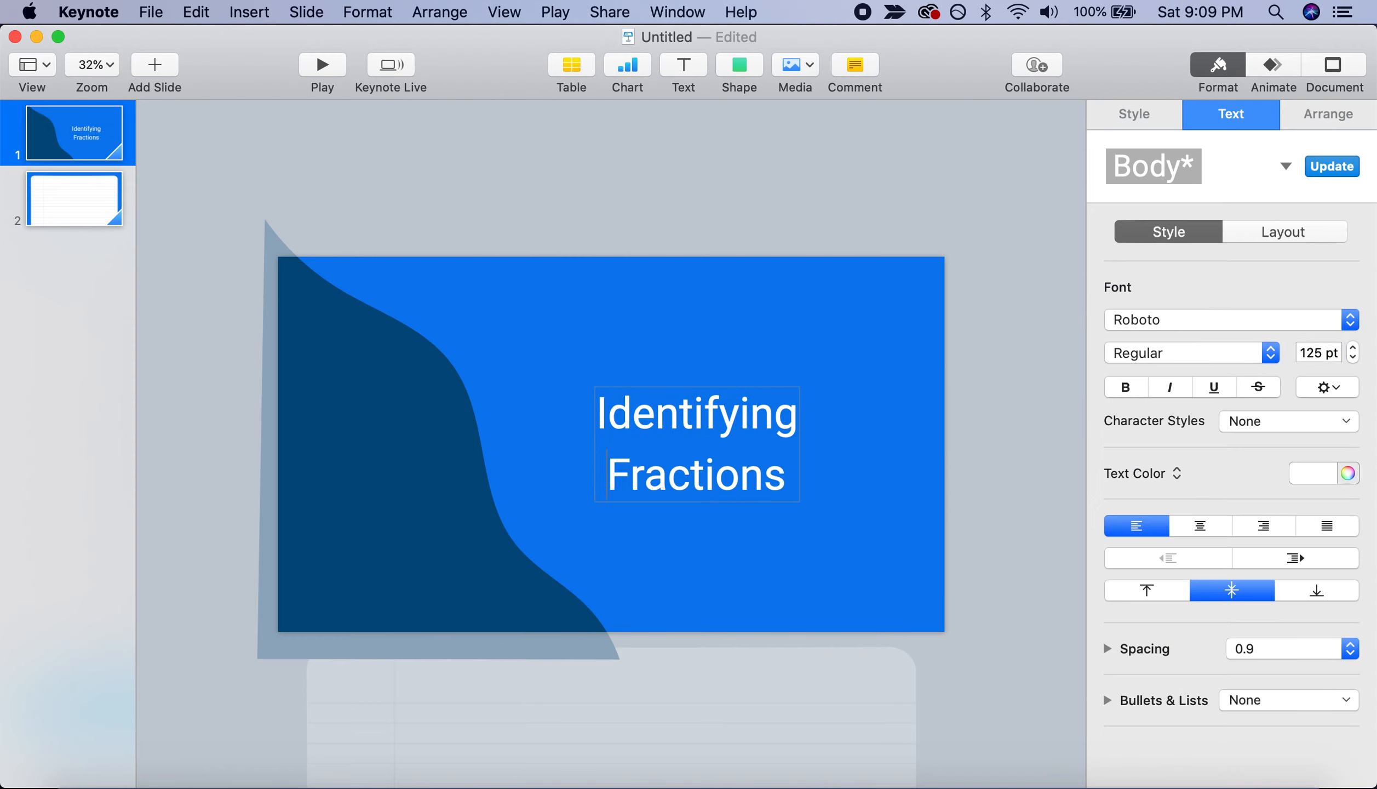
click(869, 429)
drag(731, 421, 758, 399)
Make the word "Identifying" in the title bold
double_click(754, 392)
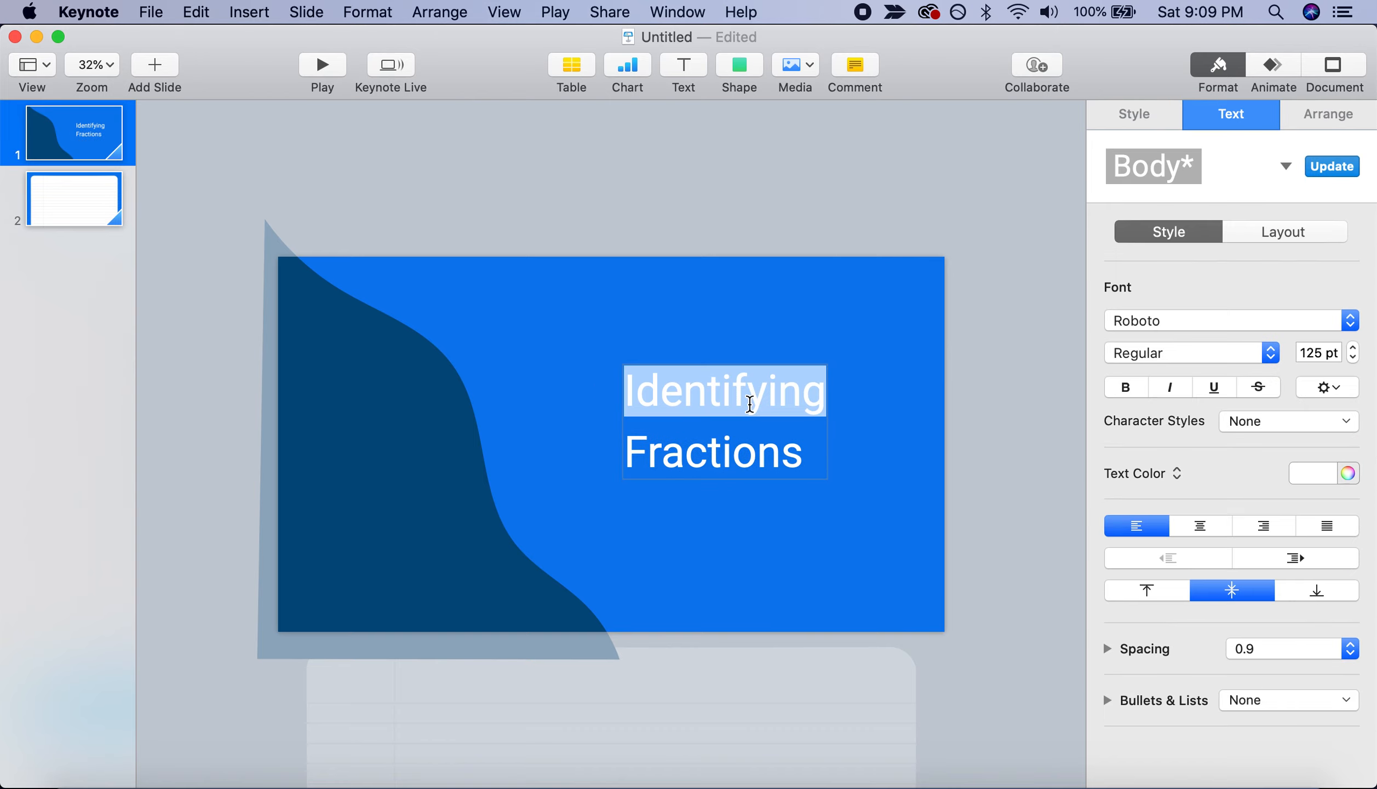
key(super+b)
click(951, 438)
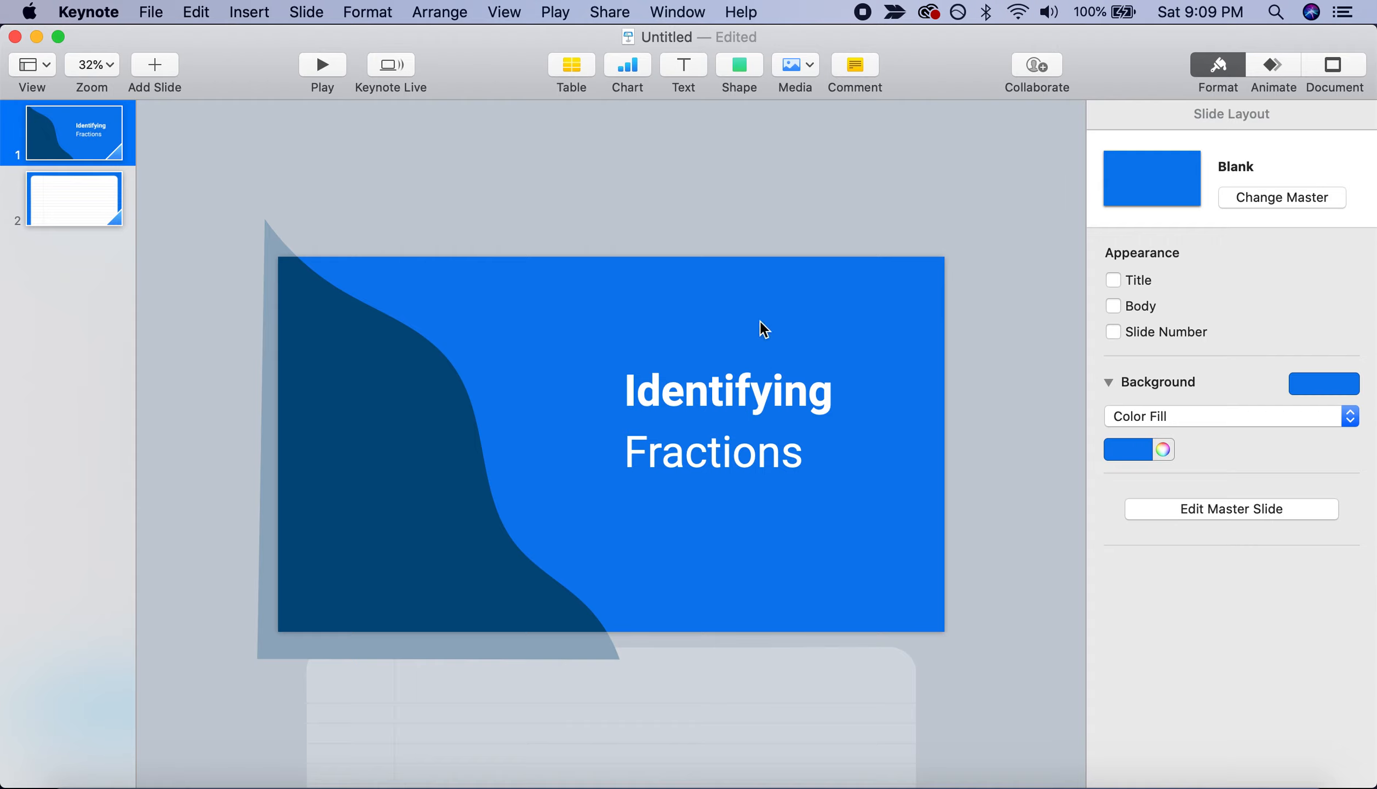
Open the shape library
click(740, 65)
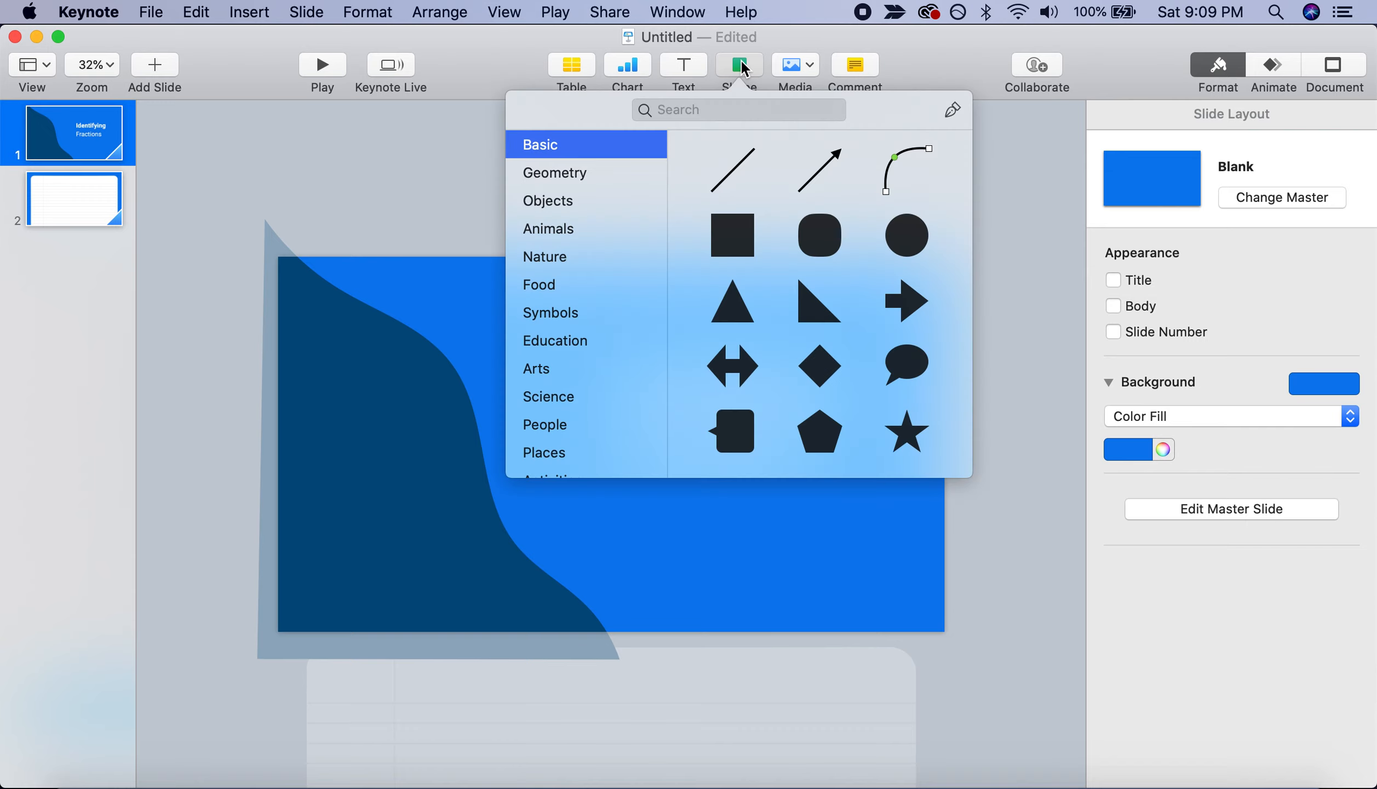